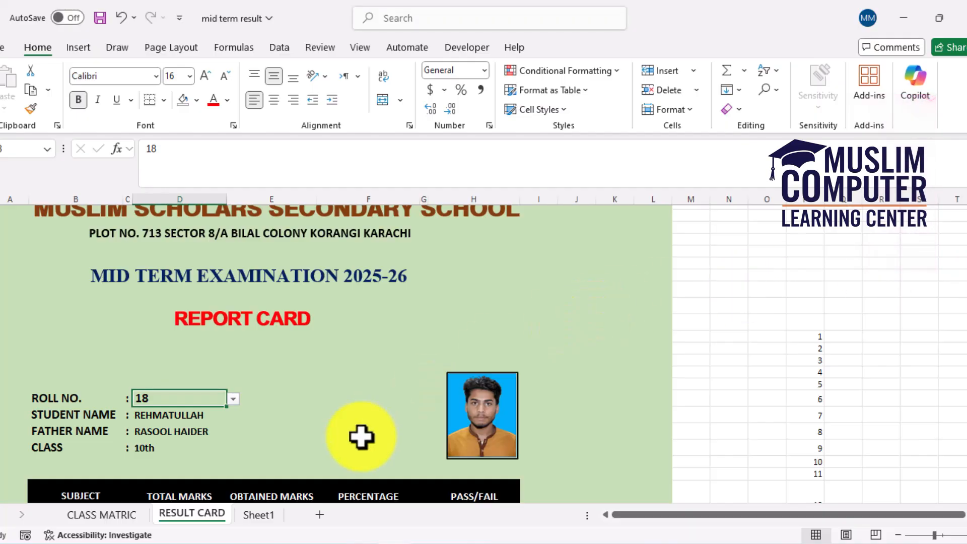
Examine the first student's marks, picture, and total, percentage, grade, rank and result formulas on the CLASS MATRIC sheet
{"action": "left_click", "coordinate": [132, 516]}
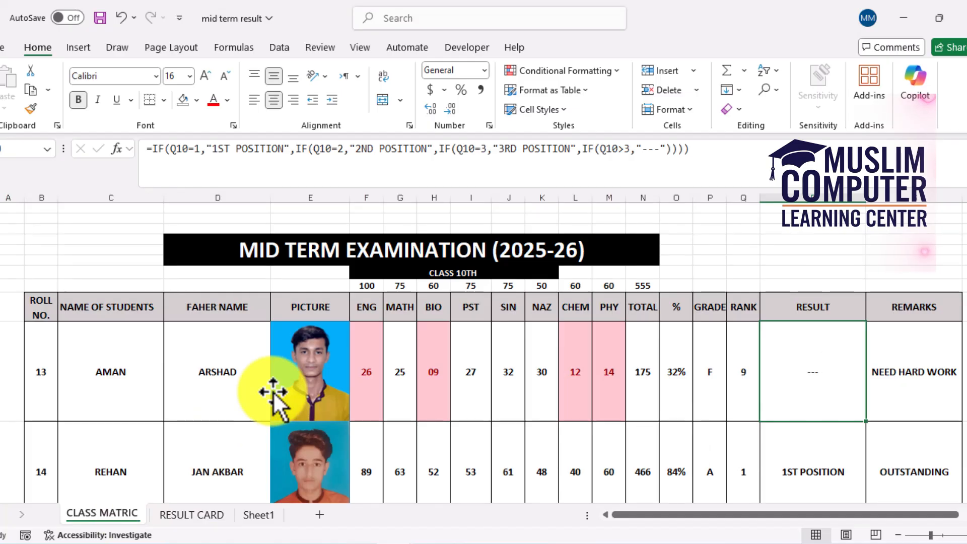
{"action": "left_click", "coordinate": [373, 345]}
{"action": "left_click_drag", "start_coordinate": [373, 345], "coordinate": [598, 374]}
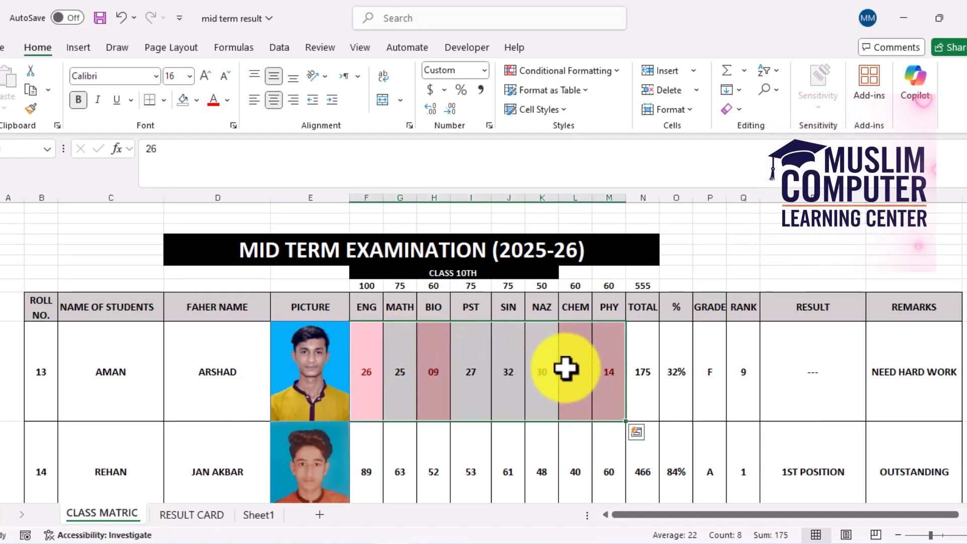
{"action": "left_click", "coordinate": [325, 402]}
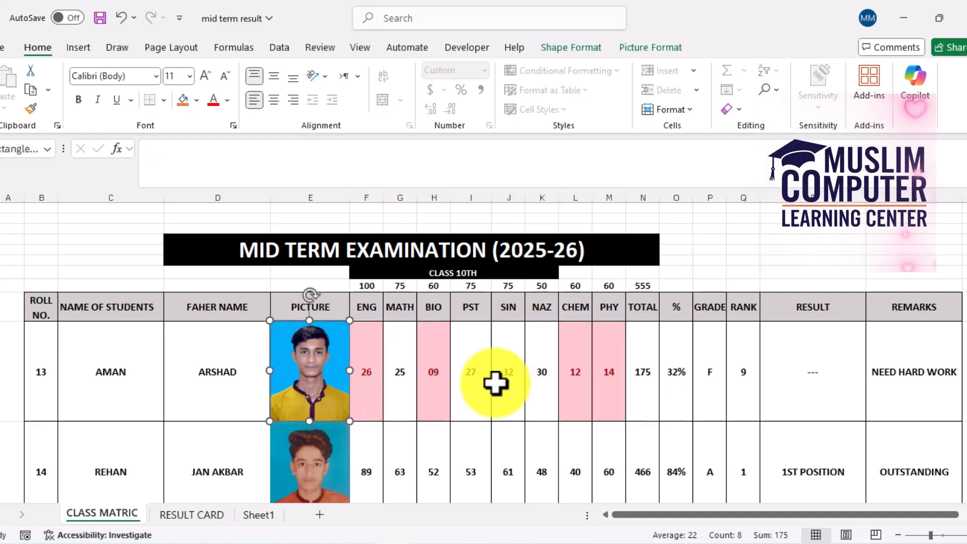
{"action": "left_click", "coordinate": [648, 373]}
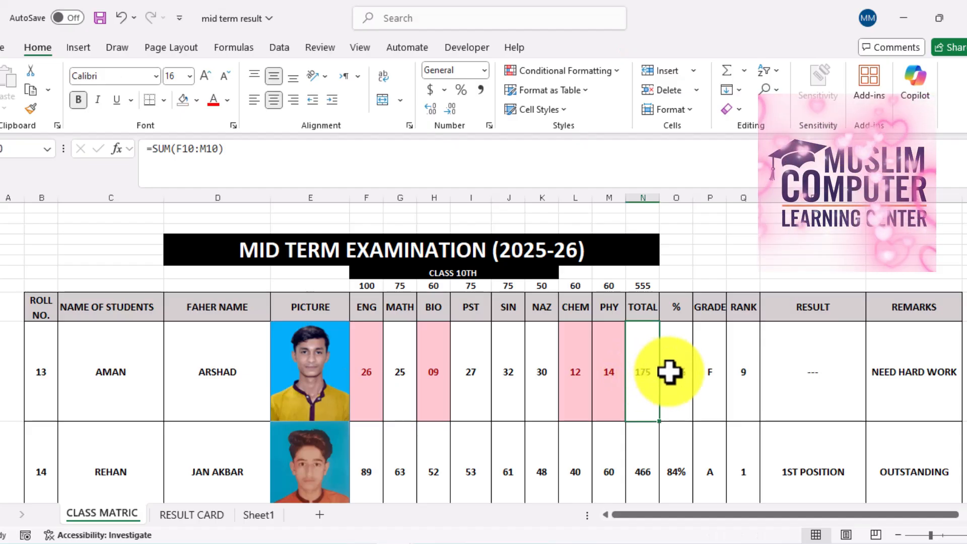
{"action": "left_click", "coordinate": [669, 372]}
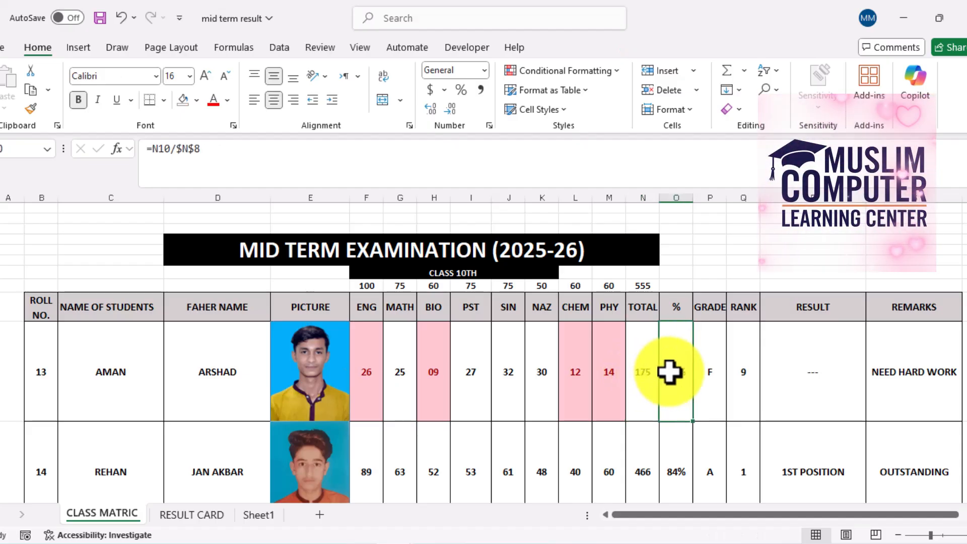
{"action": "left_click", "coordinate": [706, 376]}
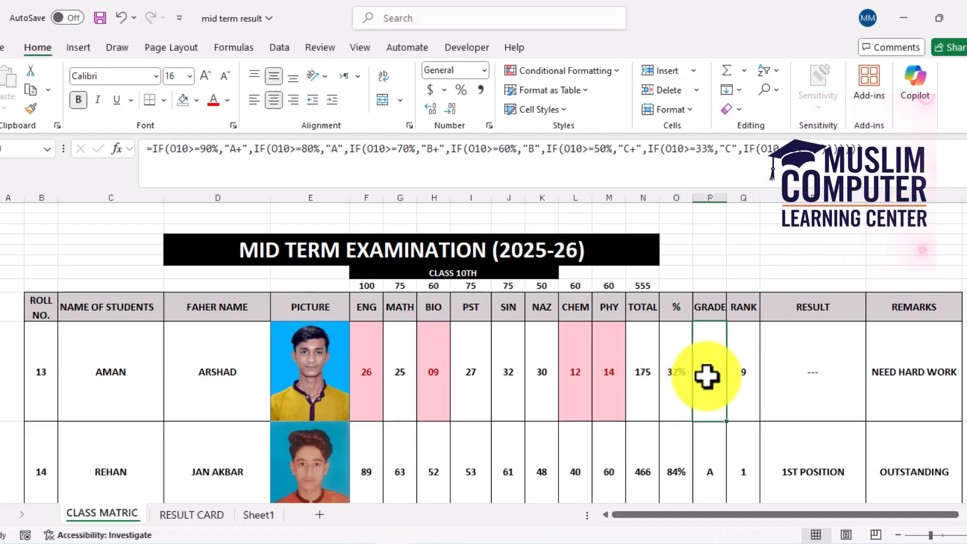
{"action": "left_click", "coordinate": [743, 377]}
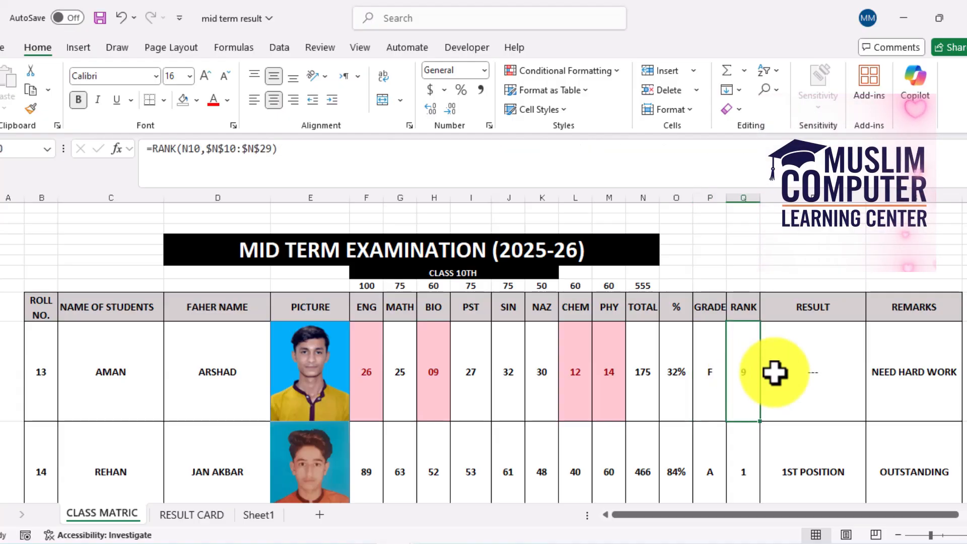
{"action": "left_click", "coordinate": [800, 375]}
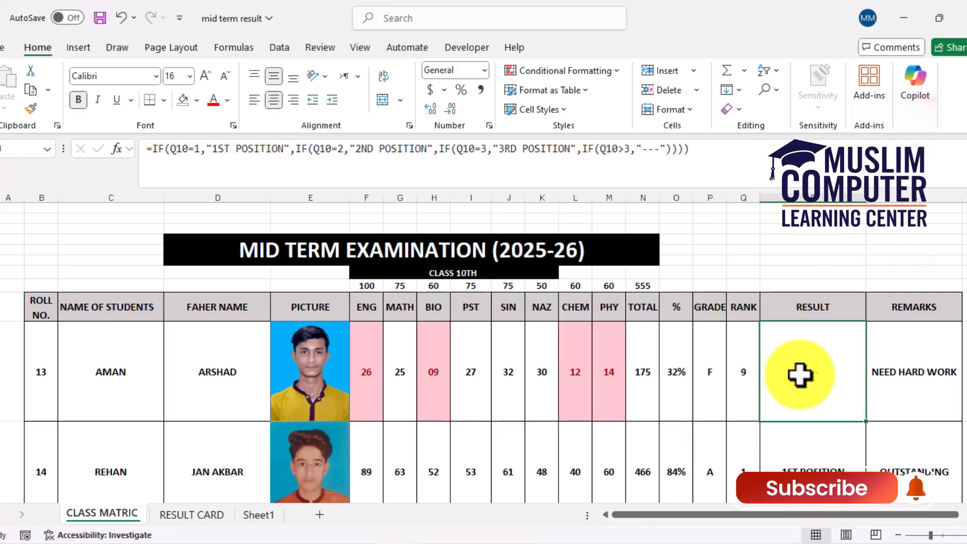
Review the RESULT CARD sheet and the first student's name, marks, grade and rank cells on the CLASS MATRIC sheet
{"action": "left_click", "coordinate": [206, 522]}
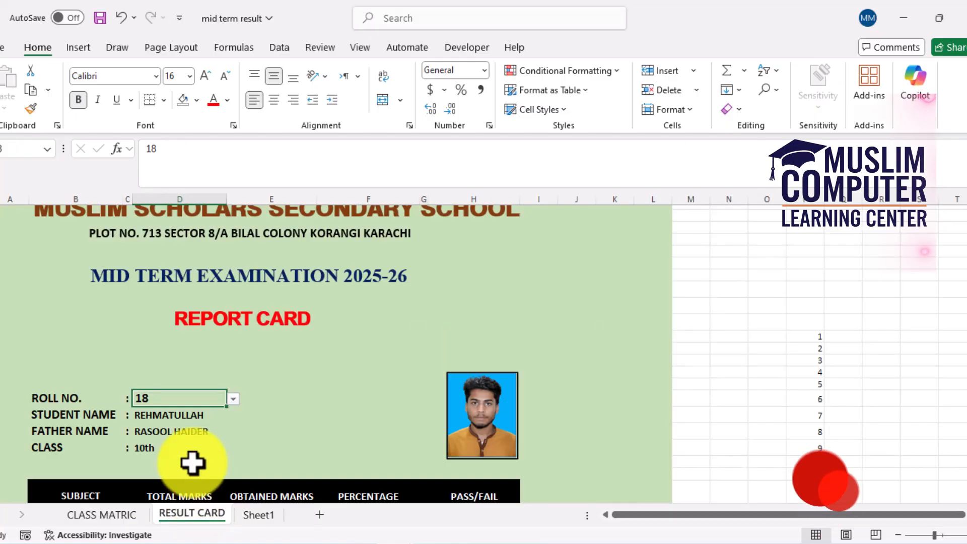
{"action": "left_click", "coordinate": [106, 513]}
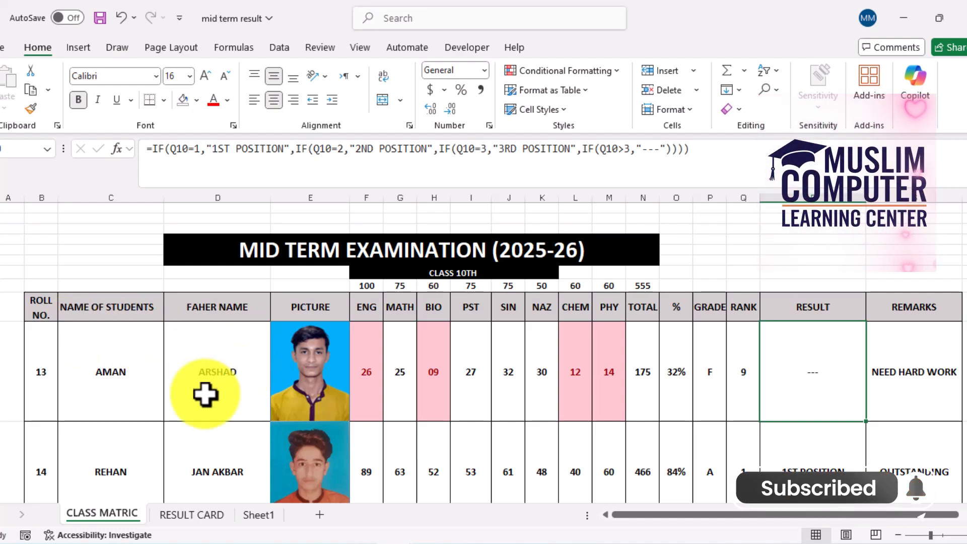
{"action": "left_click", "coordinate": [145, 367]}
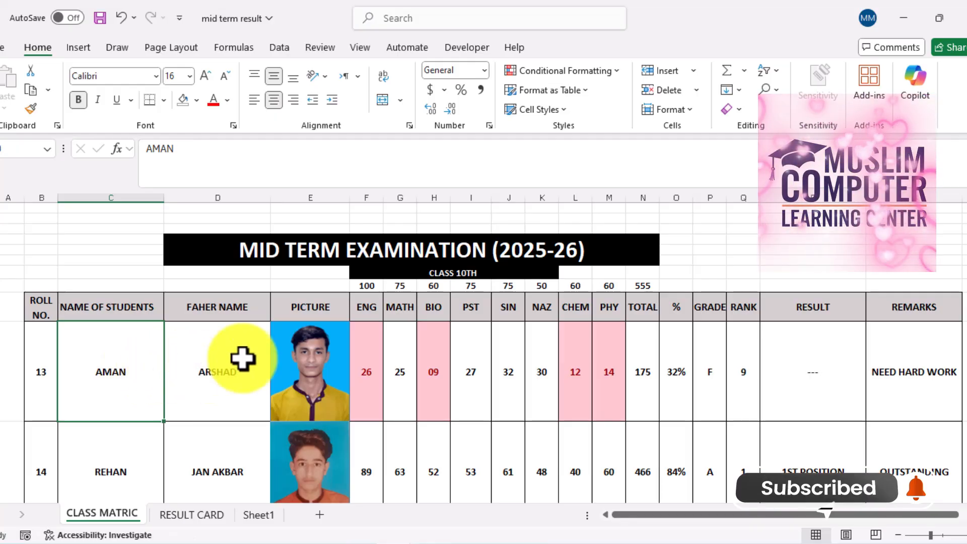
{"action": "left_click_drag", "start_coordinate": [371, 346], "coordinate": [645, 354]}
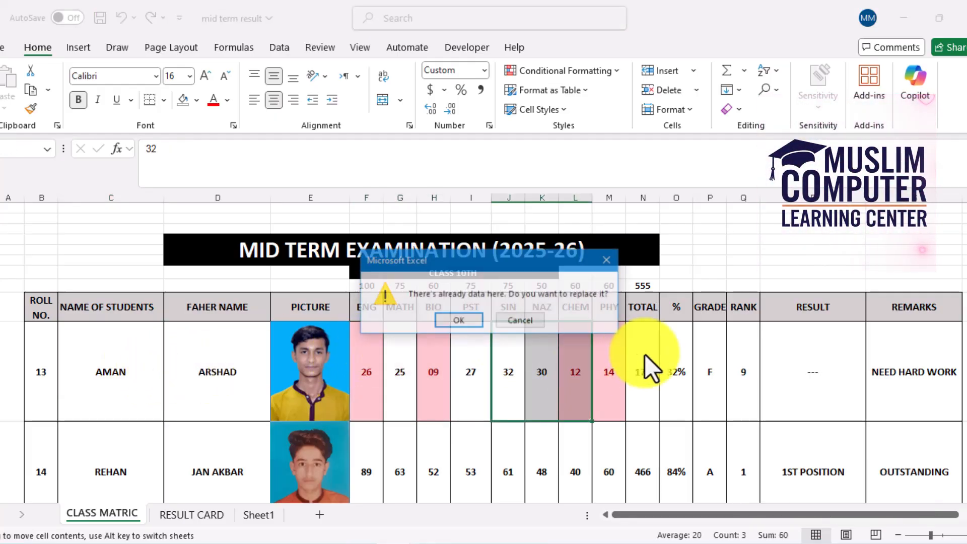
{"action": "left_click", "coordinate": [606, 260]}
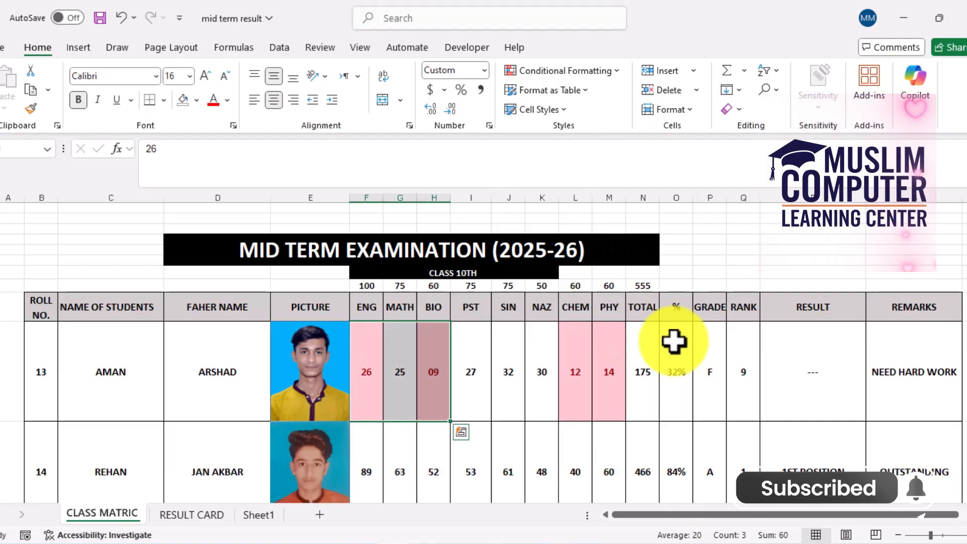
{"action": "left_click_drag", "start_coordinate": [698, 353], "coordinate": [734, 363]}
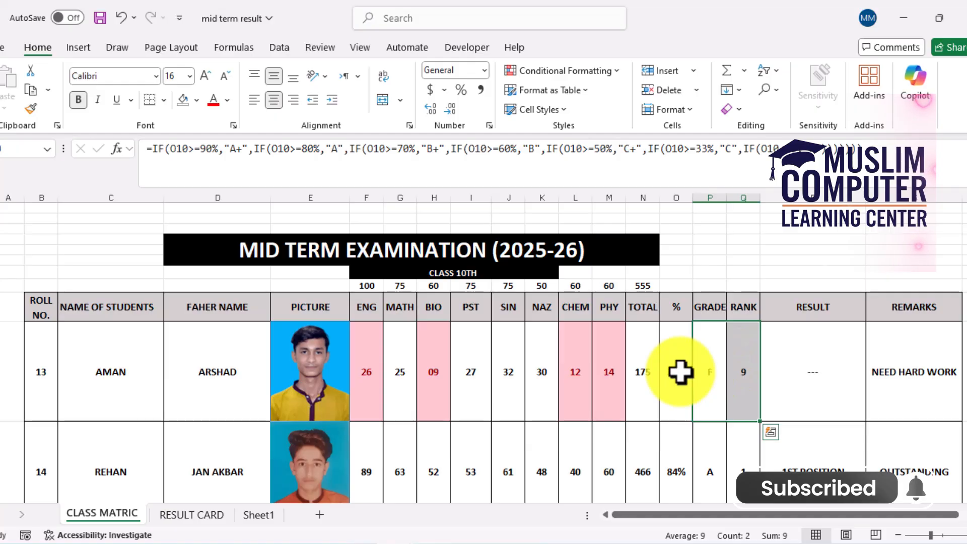
On Sheet1, place the second photo from the mtric boys folder in the PICTURE cell of student row 1
{"action": "left_click", "coordinate": [266, 513]}
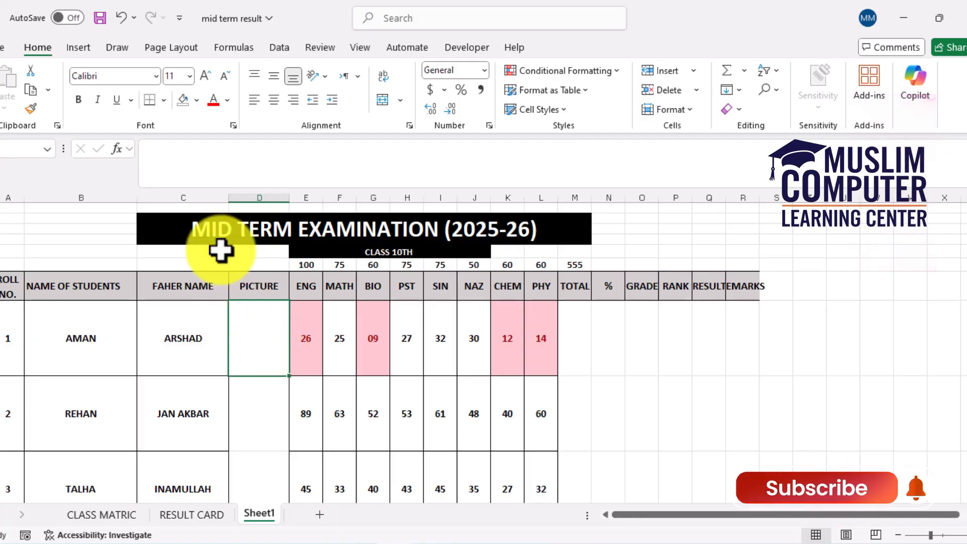
{"action": "left_click", "coordinate": [79, 47]}
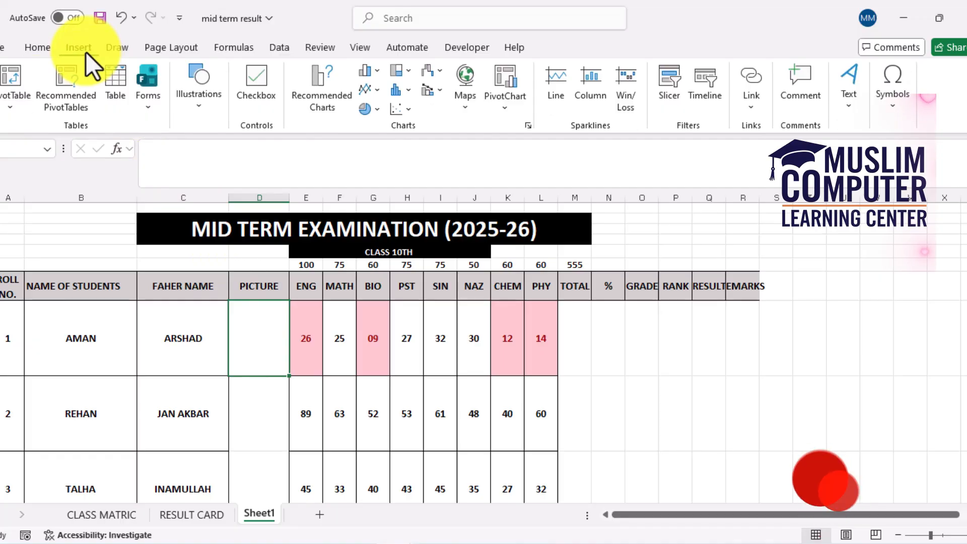
{"action": "left_click", "coordinate": [201, 110]}
{"action": "left_click", "coordinate": [196, 162]}
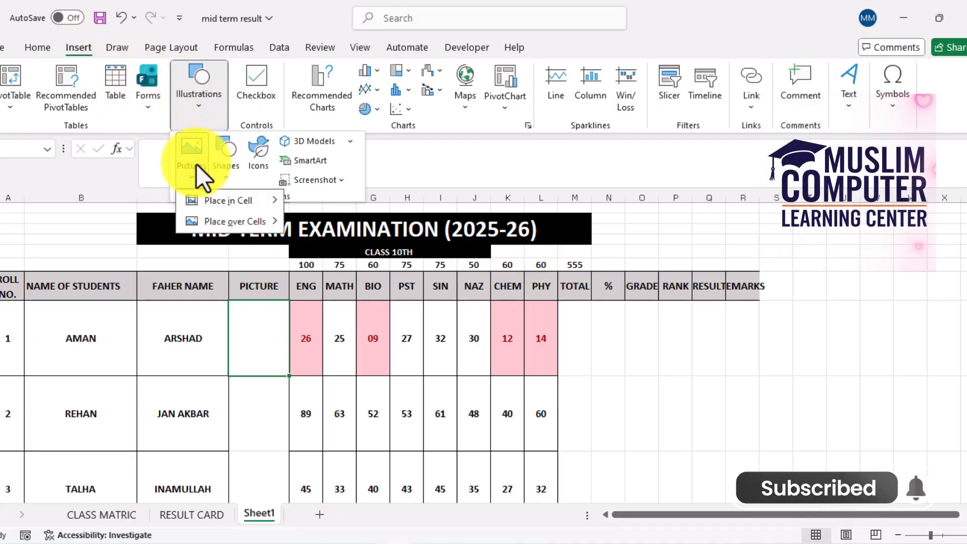
{"action": "mouse_move", "coordinate": [225, 197]}
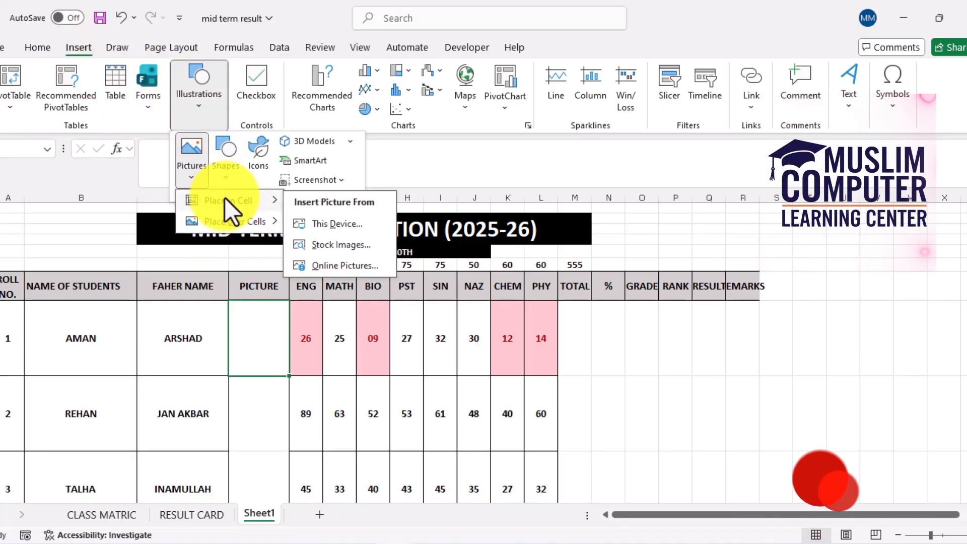
{"action": "left_click", "coordinate": [325, 223]}
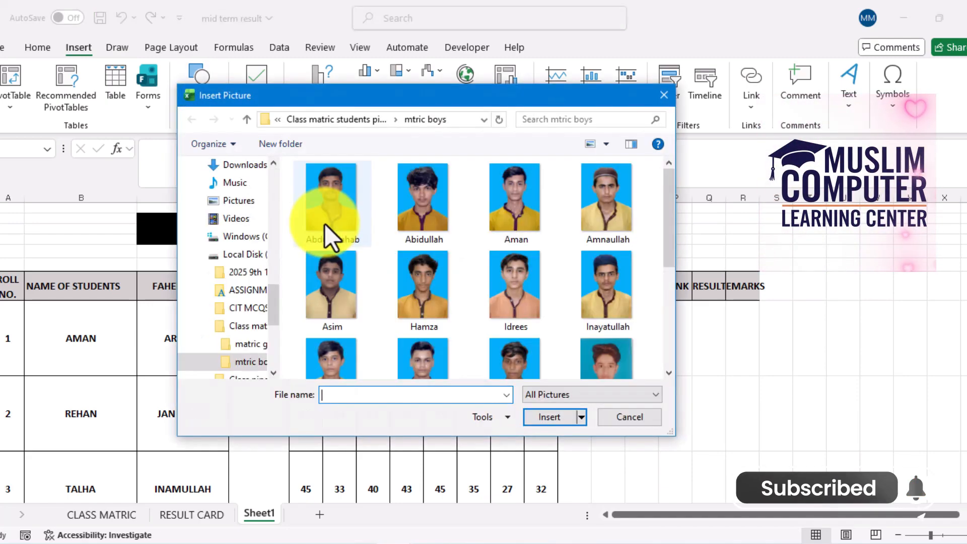
{"action": "double_click", "coordinate": [422, 210]}
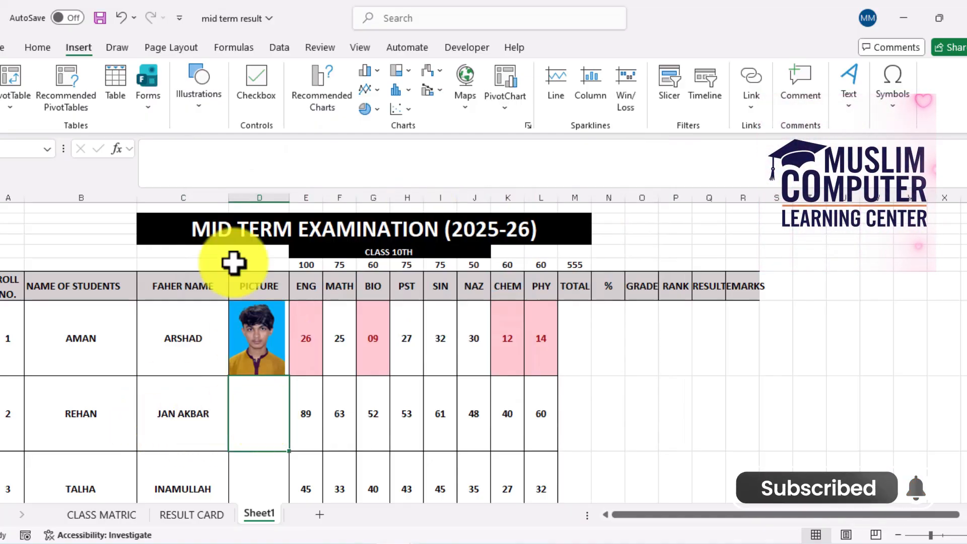
Insert the fourth photo from the mtric boys folder into the PICTURE cell of student row 2, placed in the cell
{"action": "left_click", "coordinate": [209, 113]}
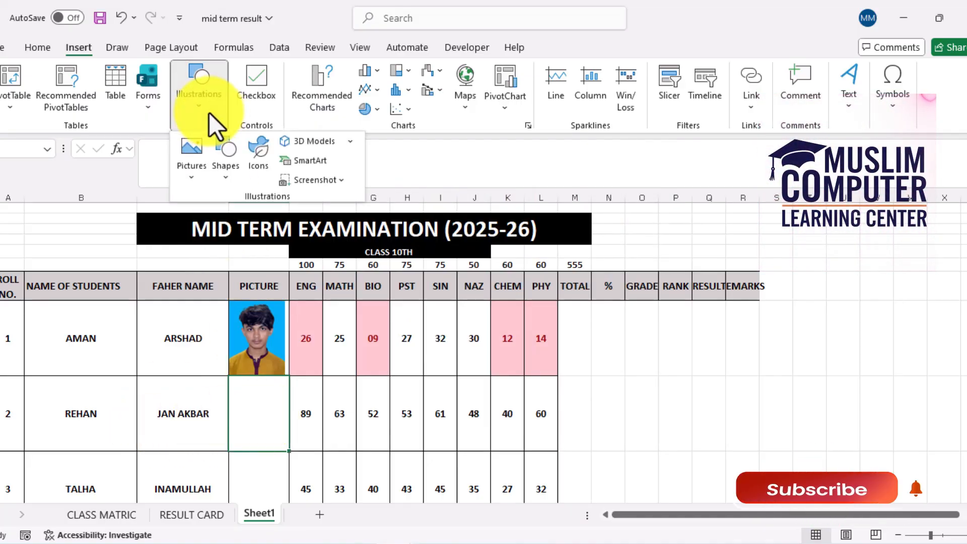
{"action": "left_click", "coordinate": [195, 157]}
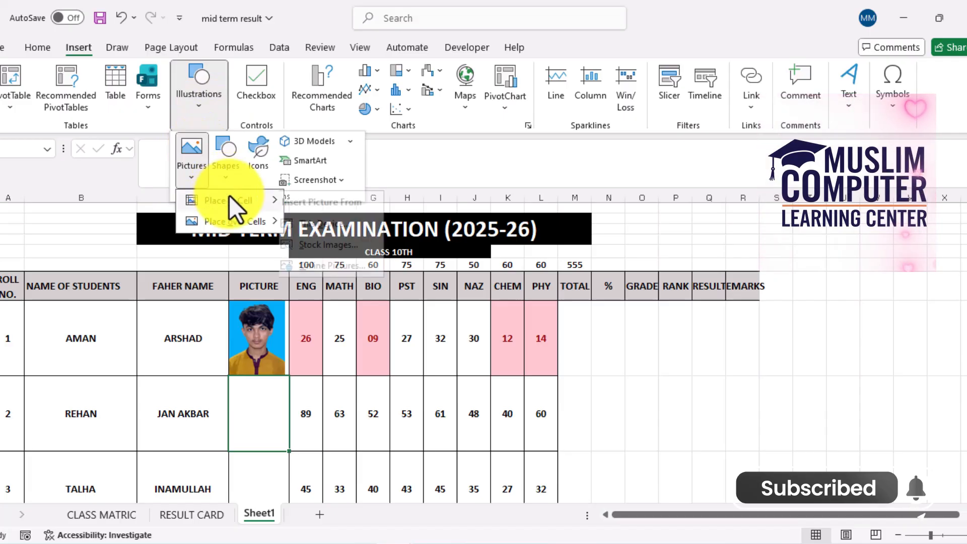
{"action": "mouse_move", "coordinate": [228, 195]}
{"action": "left_click", "coordinate": [361, 221]}
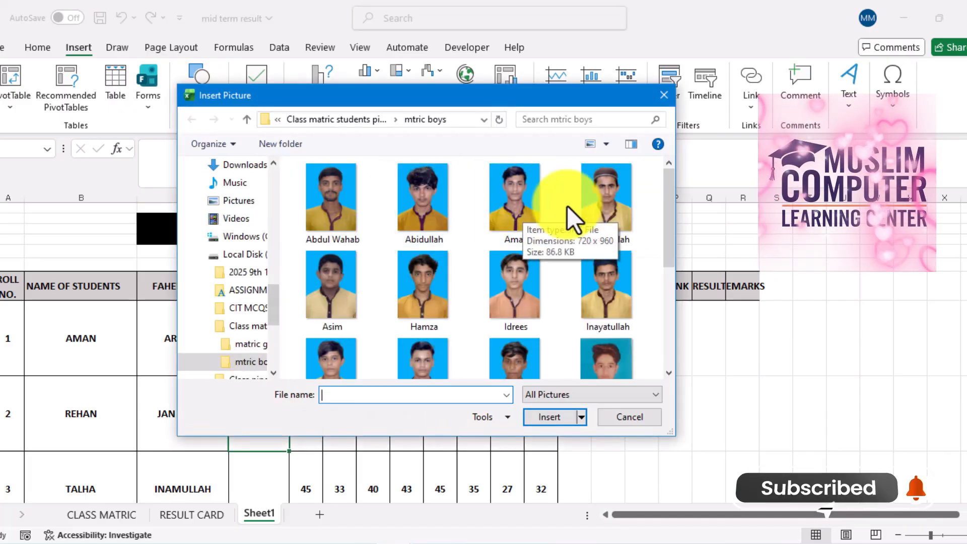
{"action": "double_click", "coordinate": [594, 213]}
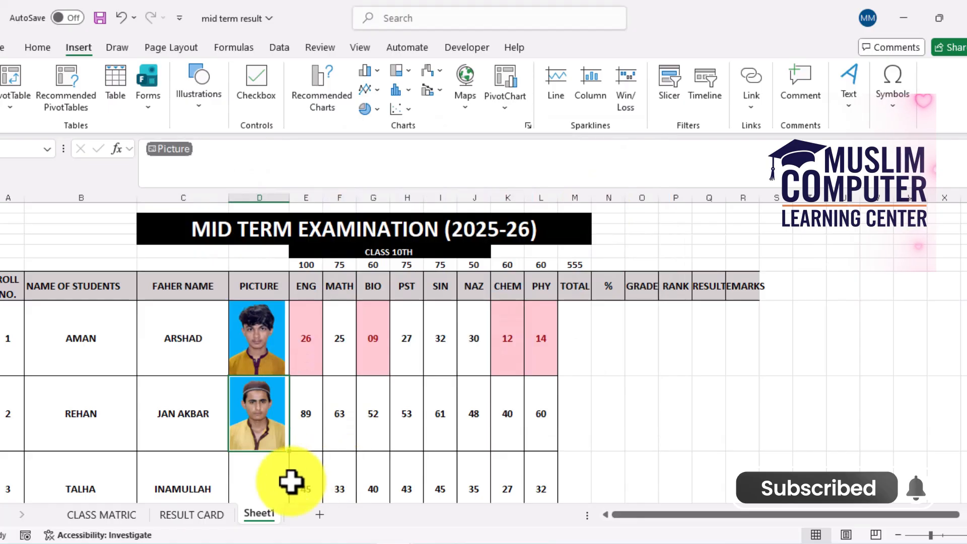
Insert the sixth photo from the mtric boys folder into the PICTURE cell of student row 3, placed in the cell
{"action": "left_click", "coordinate": [259, 488]}
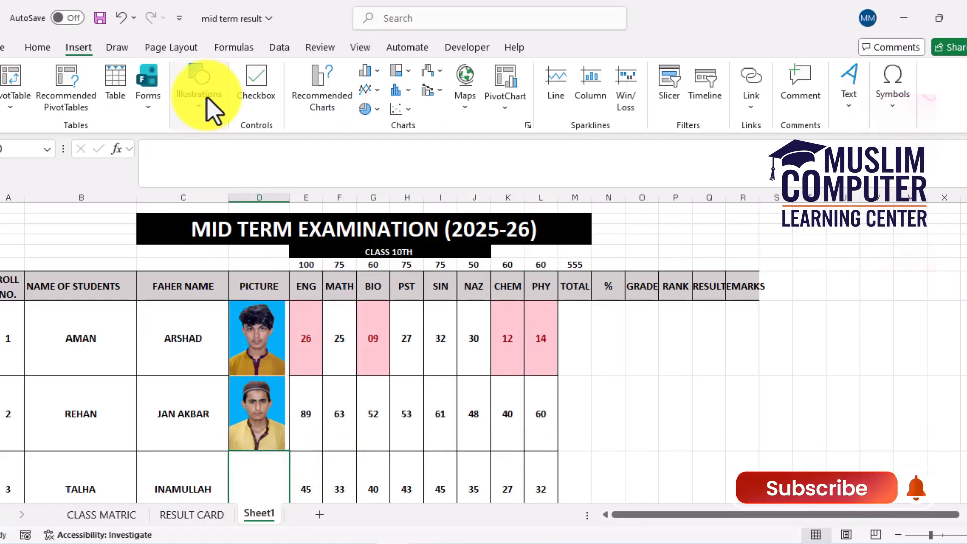
{"action": "left_click", "coordinate": [201, 109]}
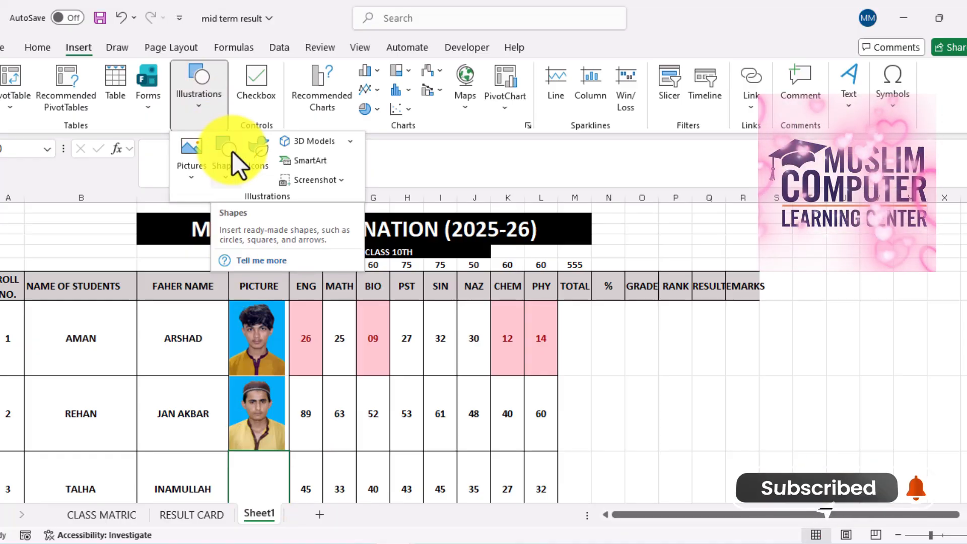
{"action": "left_click", "coordinate": [201, 174]}
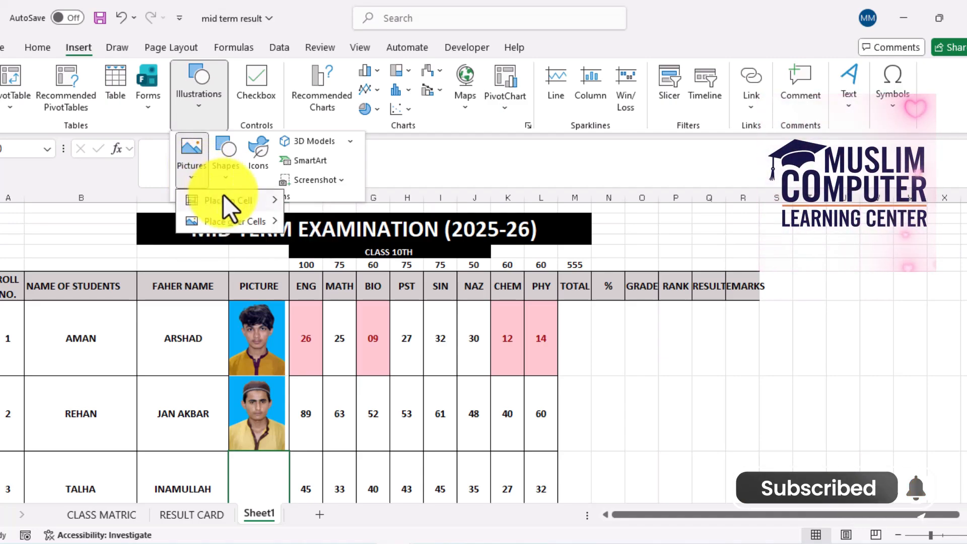
{"action": "mouse_move", "coordinate": [223, 195]}
{"action": "left_click", "coordinate": [325, 225]}
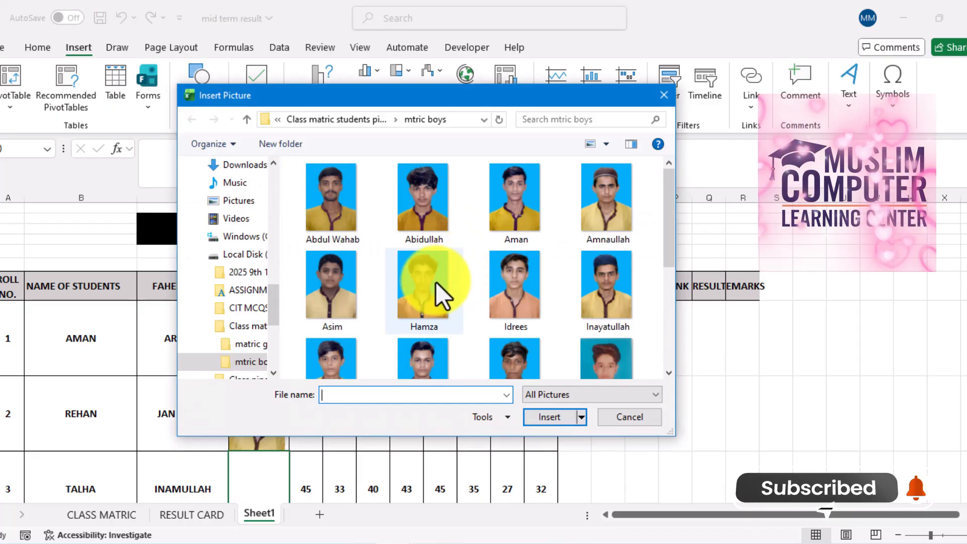
{"action": "double_click", "coordinate": [436, 283]}
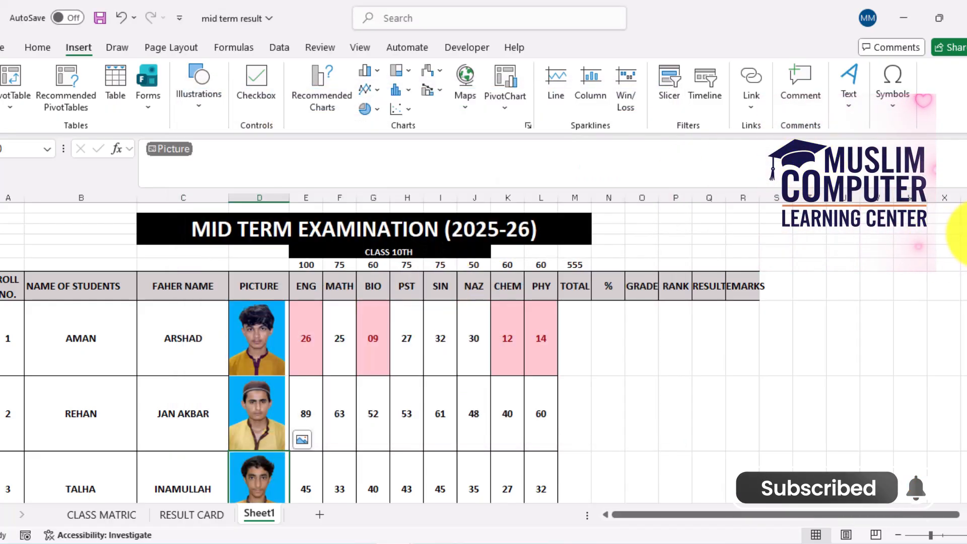
Insert the seventh photo from the mtric boys folder into the PICTURE cell of student row 4, placed in the cell
{"action": "scroll", "coordinate": [402, 328], "scroll_direction": "down", "scroll_amount": 3}
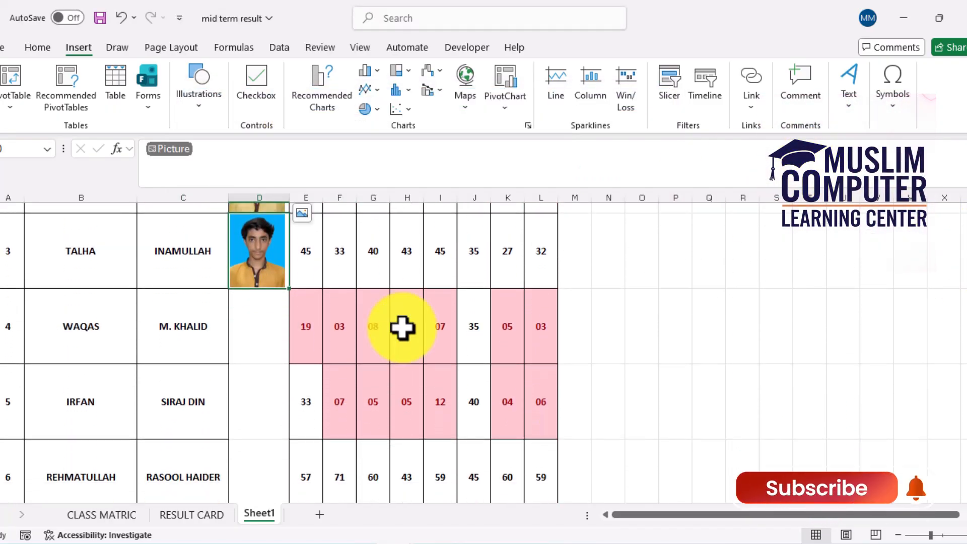
{"action": "left_click", "coordinate": [252, 333]}
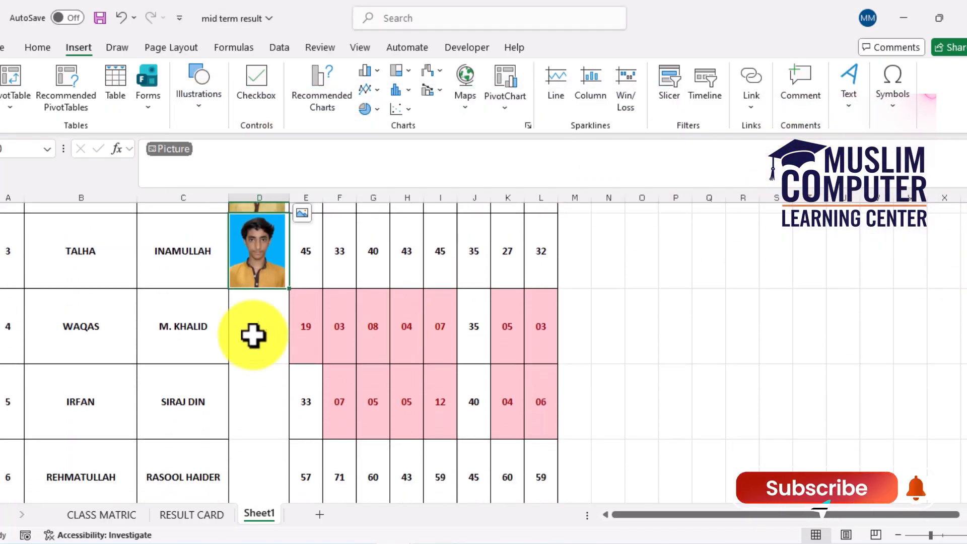
{"action": "left_click", "coordinate": [214, 101]}
{"action": "left_click", "coordinate": [196, 174]}
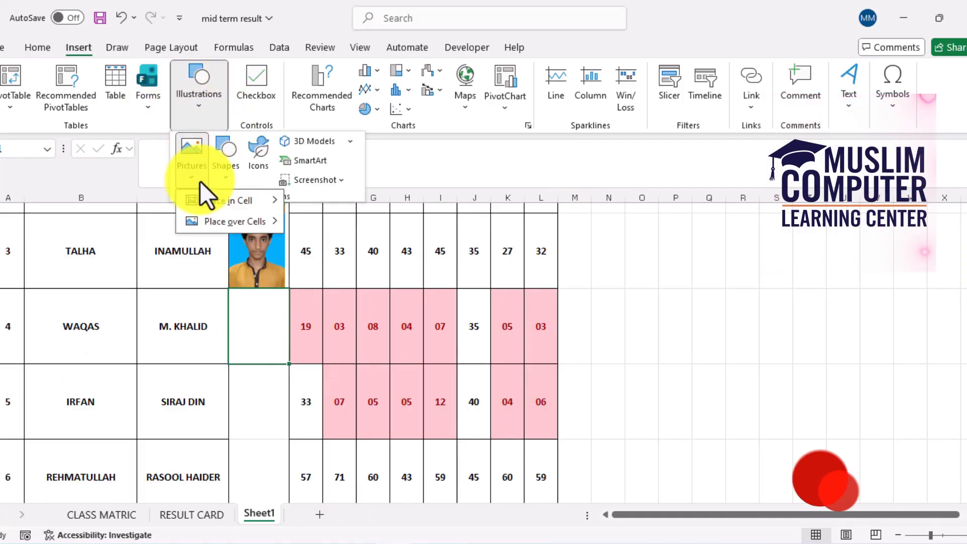
{"action": "mouse_move", "coordinate": [216, 200]}
{"action": "left_click", "coordinate": [348, 225]}
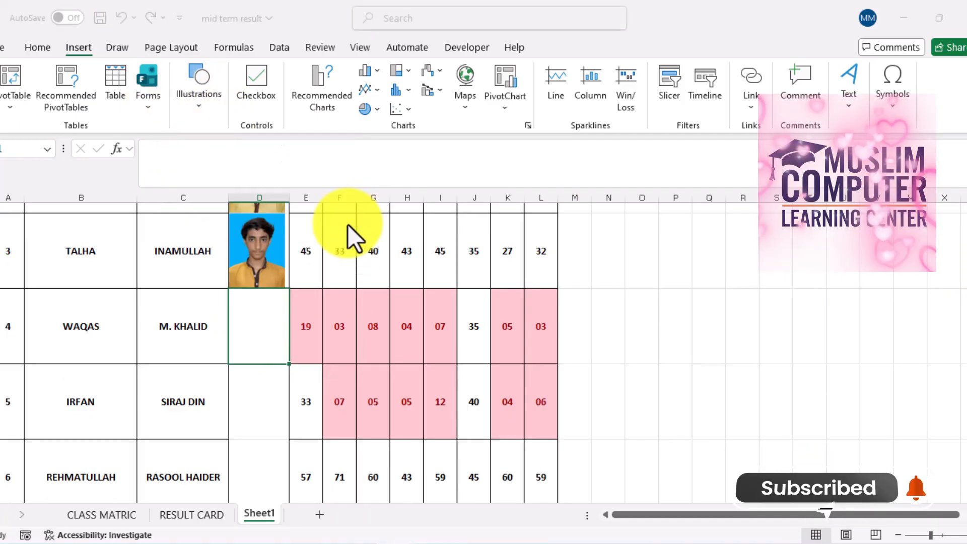
{"action": "double_click", "coordinate": [504, 280]}
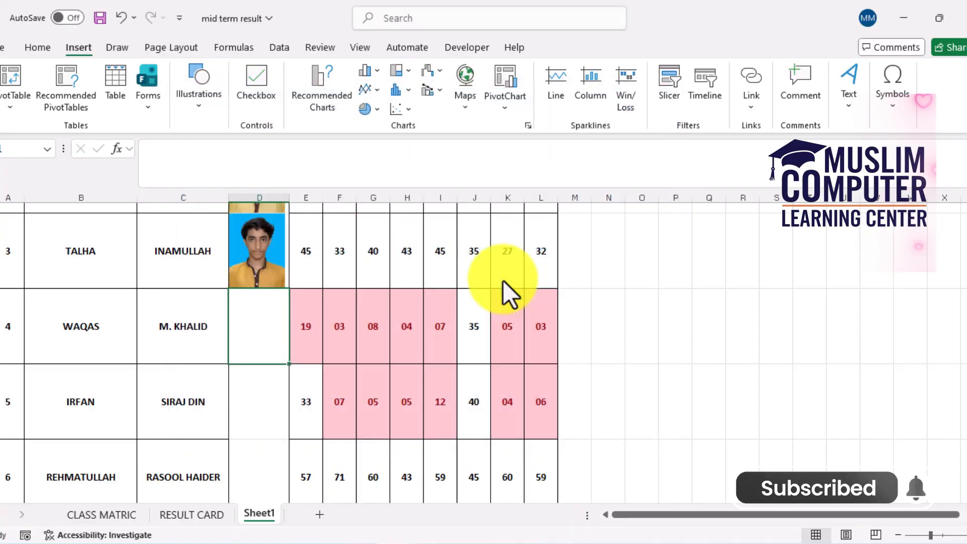
Insert the twelfth photo from the mtric boys folder into the PICTURE cell of student row 5, placed in the cell
{"action": "left_click", "coordinate": [273, 406]}
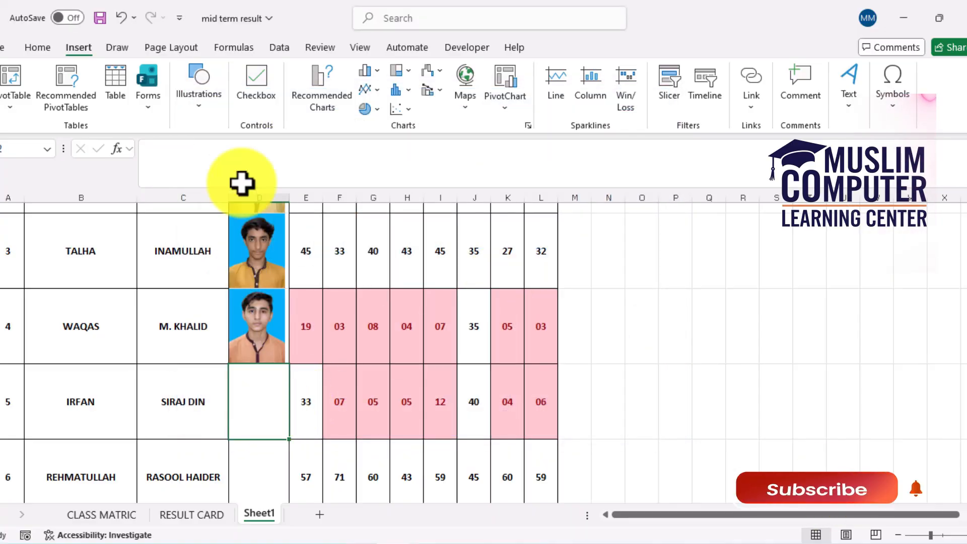
{"action": "left_click", "coordinate": [201, 108]}
{"action": "left_click", "coordinate": [199, 173]}
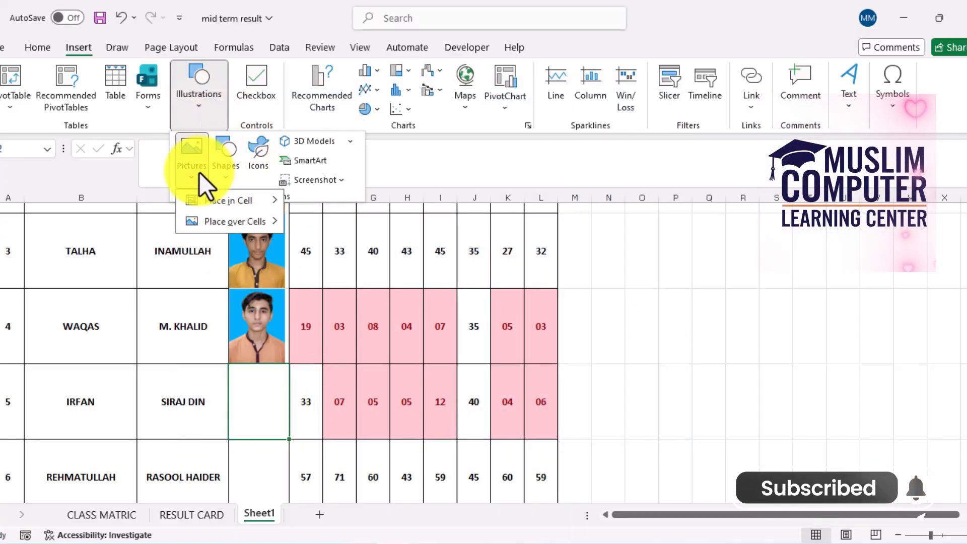
{"action": "mouse_move", "coordinate": [228, 201]}
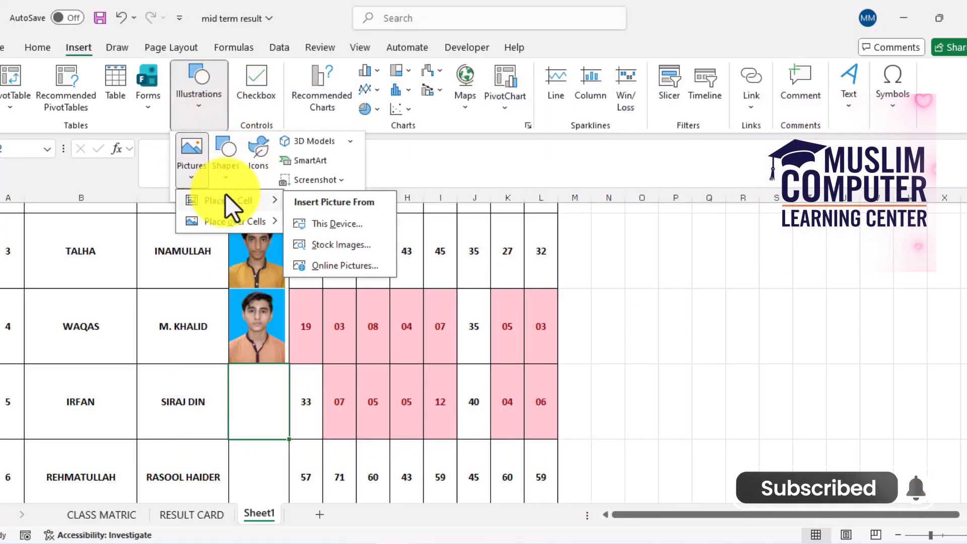
{"action": "left_click", "coordinate": [331, 223]}
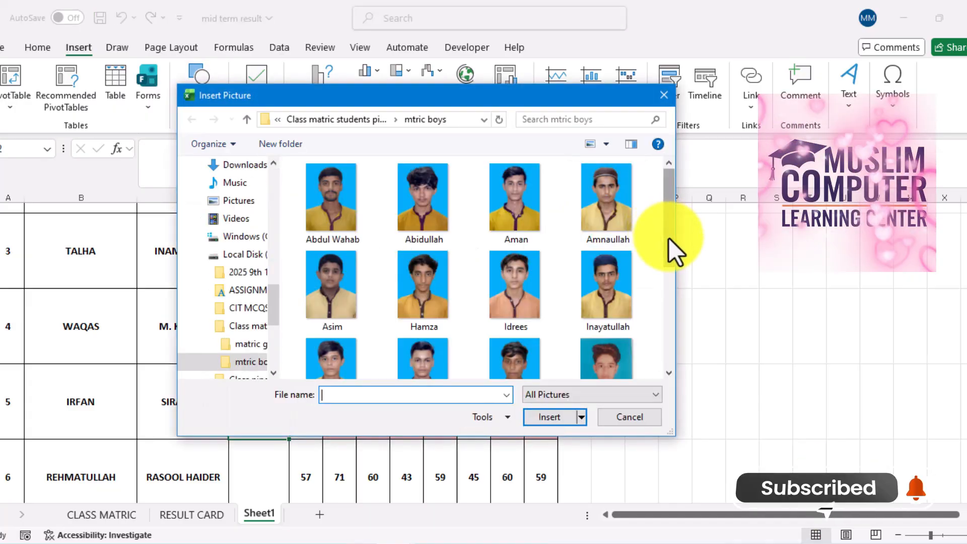
{"action": "scroll", "coordinate": [670, 247], "scroll_direction": "down", "scroll_amount": 3}
{"action": "double_click", "coordinate": [617, 297]}
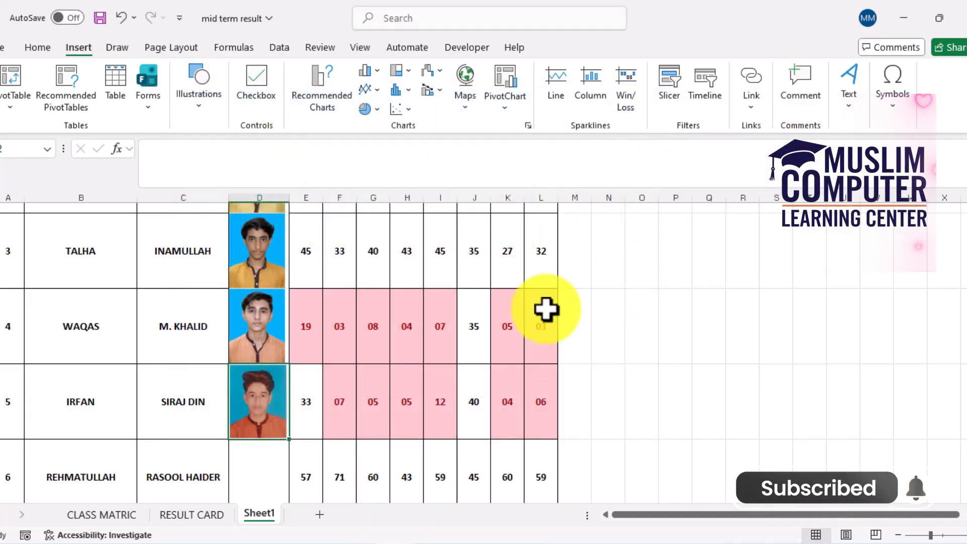
Insert the tenth photo from the mtric boys folder into the PICTURE cell of student row 6, placed in the cell
{"action": "left_click", "coordinate": [254, 476]}
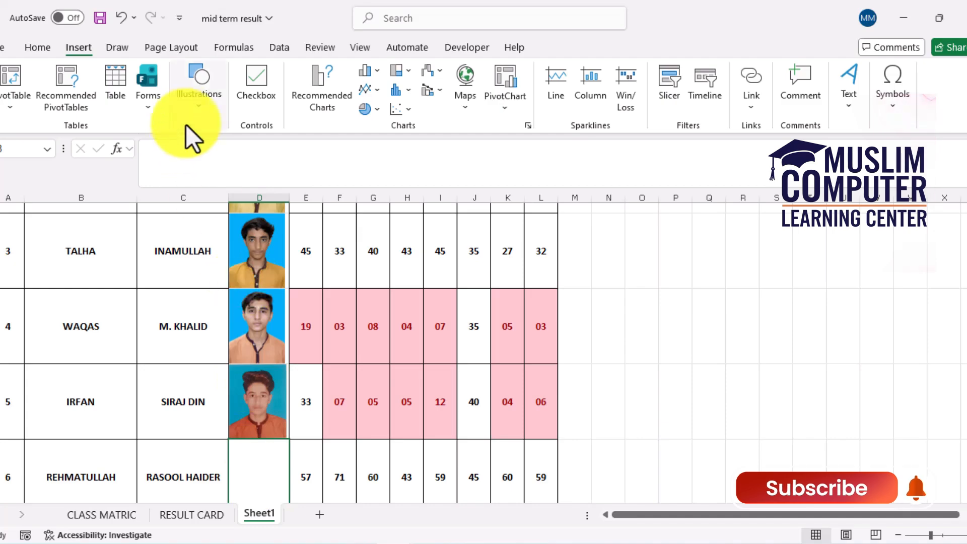
{"action": "left_click", "coordinate": [186, 107]}
{"action": "left_click", "coordinate": [196, 171]}
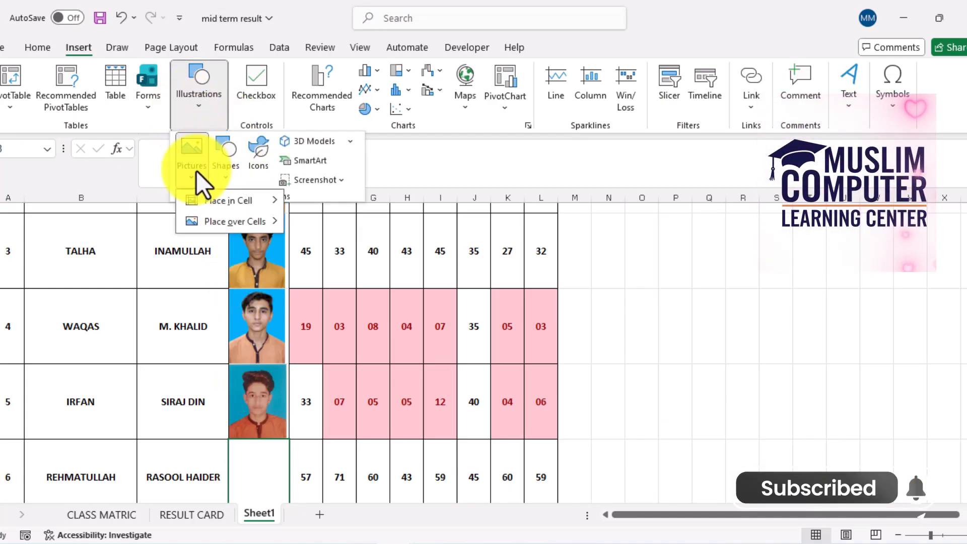
{"action": "mouse_move", "coordinate": [223, 201]}
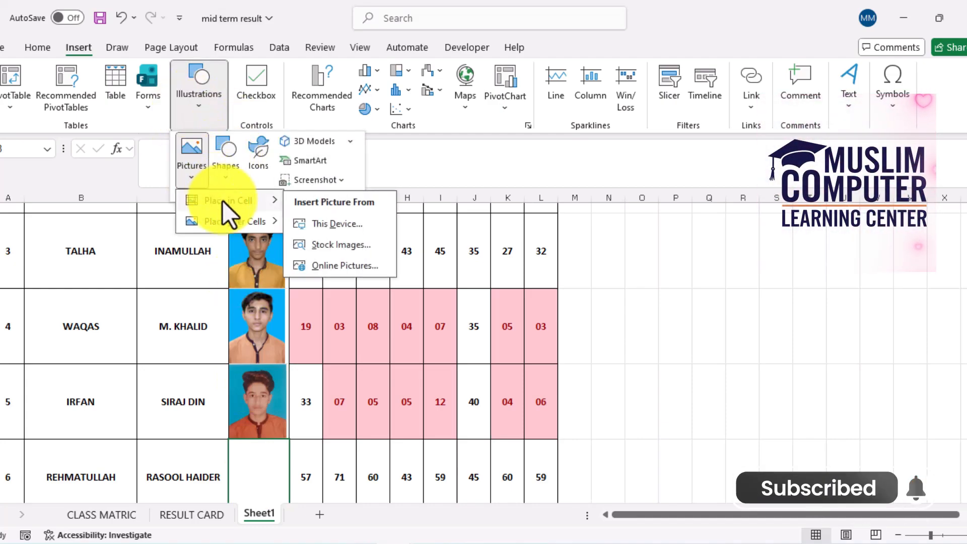
{"action": "left_click", "coordinate": [321, 218]}
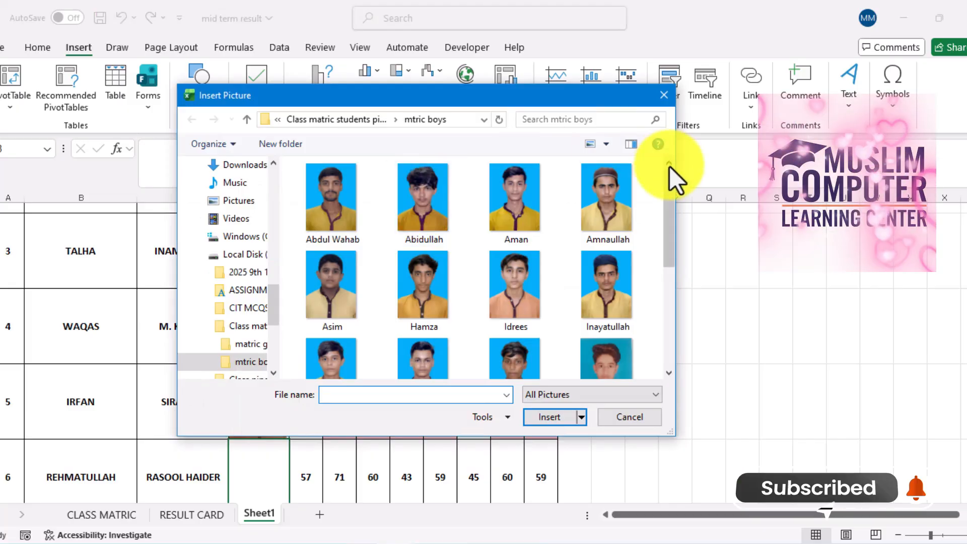
{"action": "left_click_drag", "start_coordinate": [669, 189], "coordinate": [661, 235]}
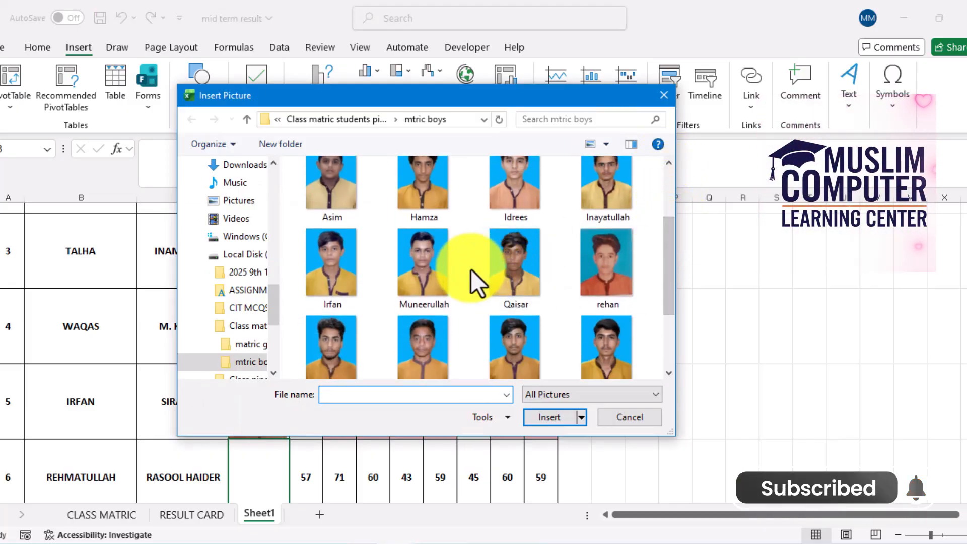
{"action": "double_click", "coordinate": [422, 280]}
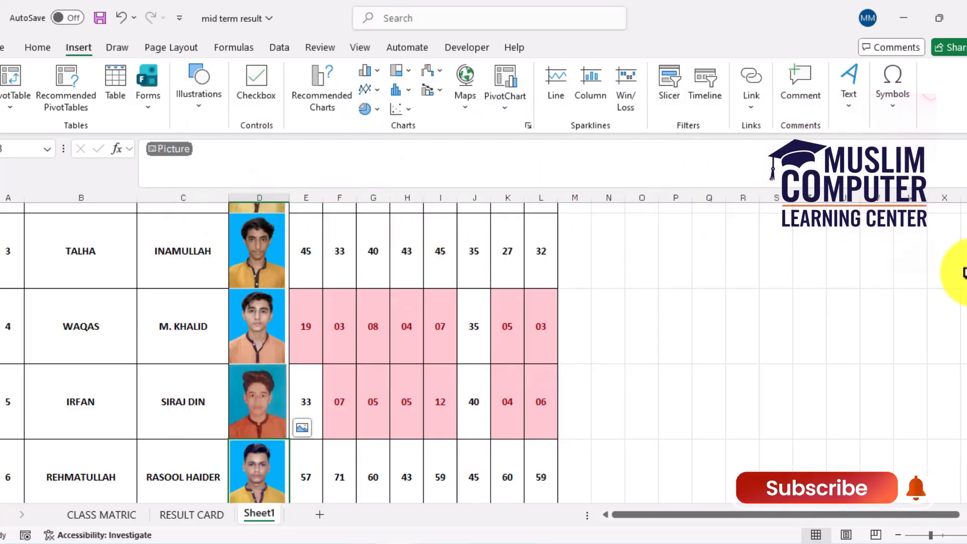
Insert the fifth photo from the mtric boys folder into the PICTURE cell of student row 7, placed in the cell
{"action": "scroll", "coordinate": [322, 353], "scroll_direction": "down", "scroll_amount": 3}
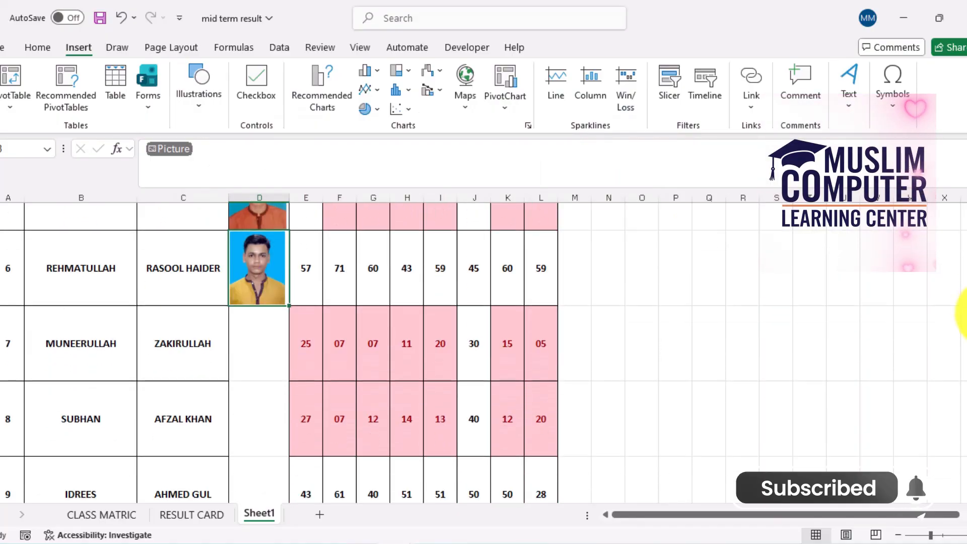
{"action": "left_click", "coordinate": [253, 312]}
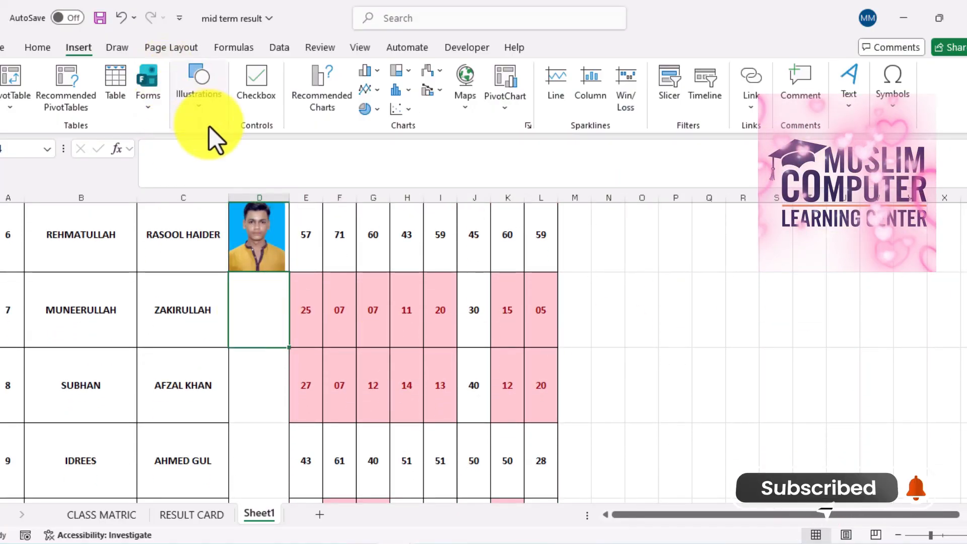
{"action": "left_click", "coordinate": [207, 112]}
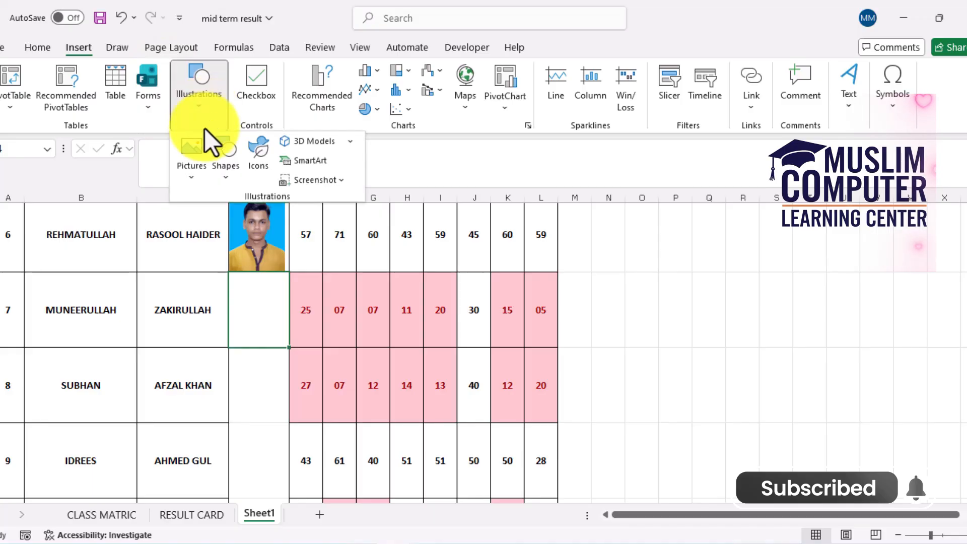
{"action": "left_click", "coordinate": [196, 177]}
{"action": "mouse_move", "coordinate": [265, 197]}
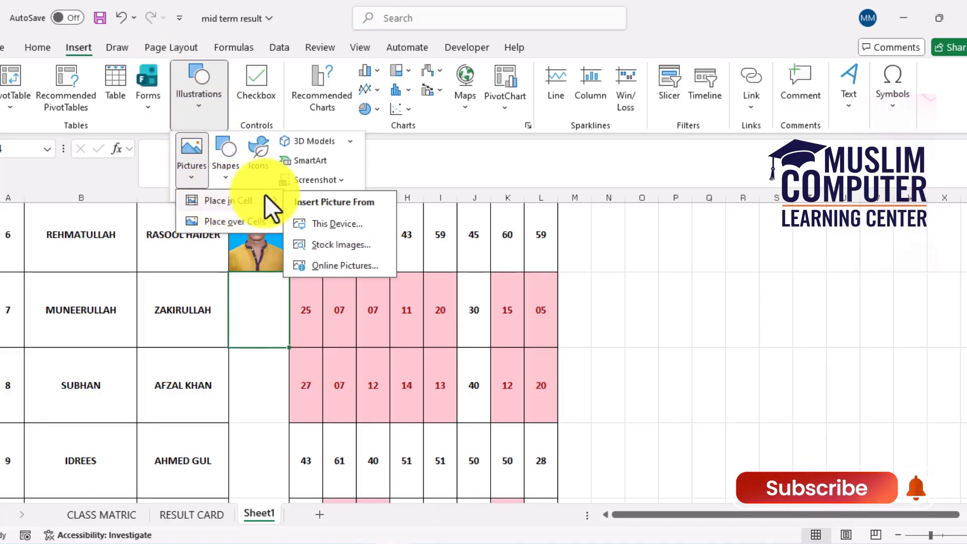
{"action": "left_click", "coordinate": [325, 221]}
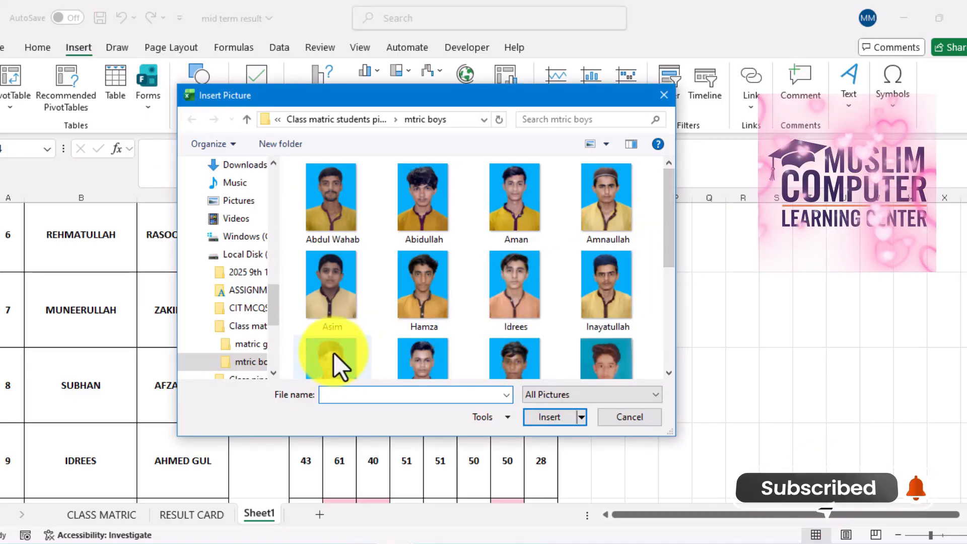
{"action": "left_click", "coordinate": [334, 316]}
{"action": "double_click", "coordinate": [333, 315]}
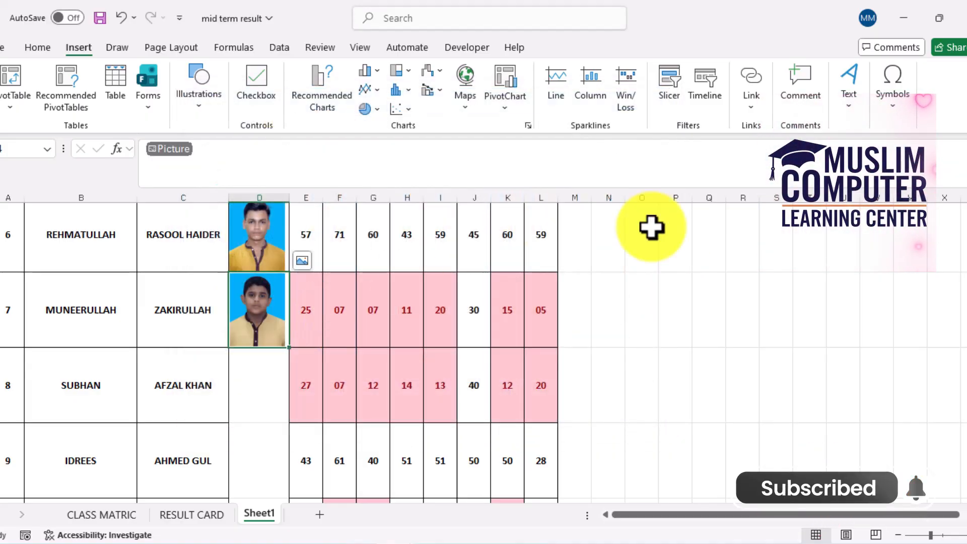
Insert the fifteenth photo from the mtric boys folder into the PICTURE cell of student row 8, placed in the cell
{"action": "left_click", "coordinate": [275, 389]}
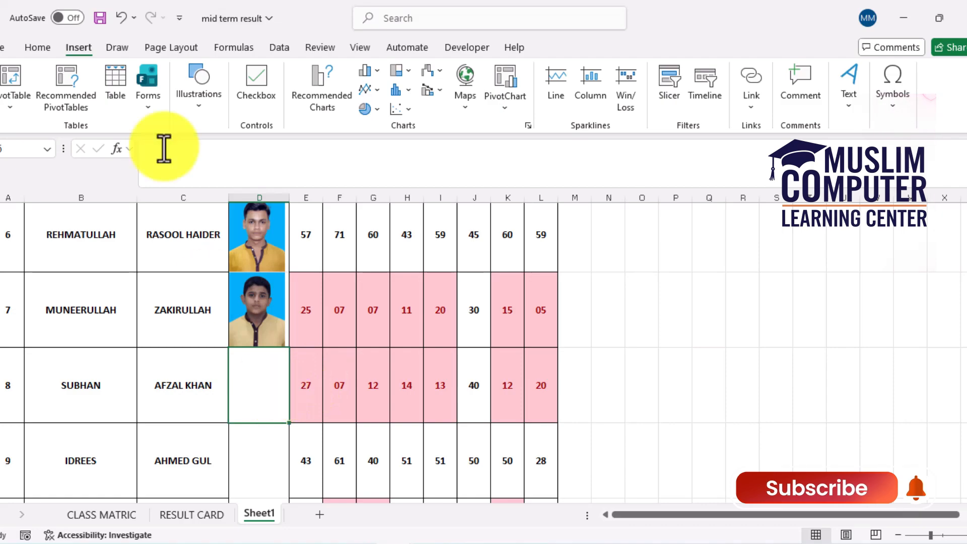
{"action": "left_click", "coordinate": [205, 104]}
{"action": "left_click", "coordinate": [198, 173]}
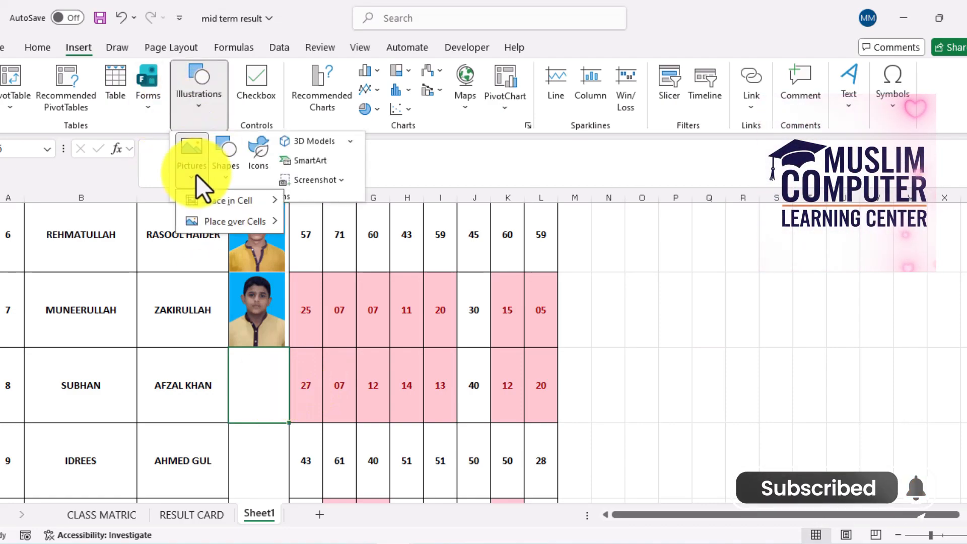
{"action": "mouse_move", "coordinate": [252, 201]}
{"action": "left_click", "coordinate": [338, 224]}
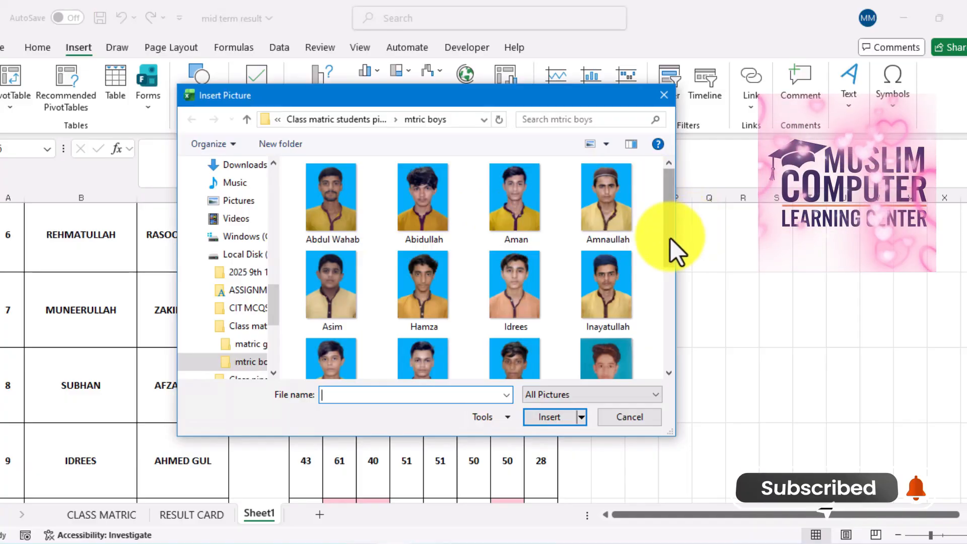
{"action": "left_click_drag", "start_coordinate": [670, 237], "coordinate": [673, 332]}
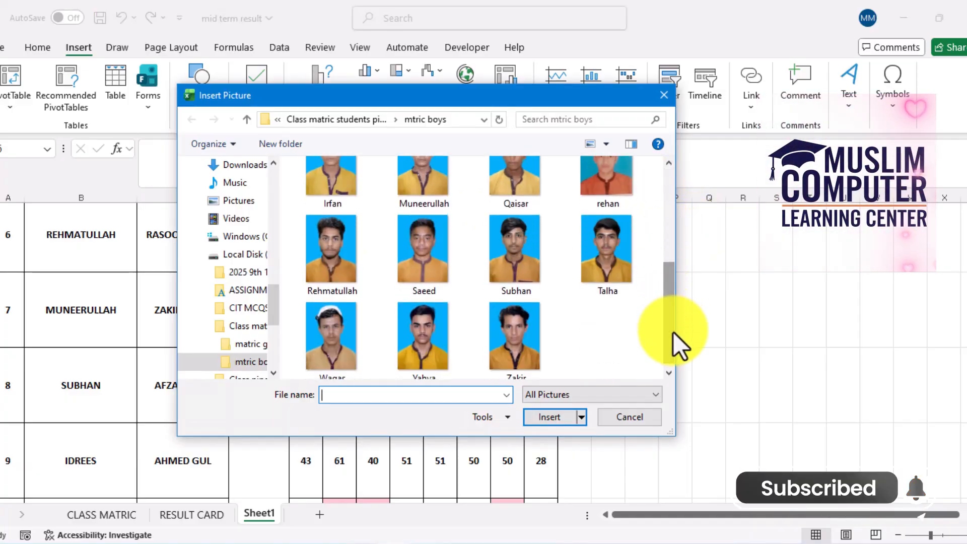
{"action": "double_click", "coordinate": [518, 261]}
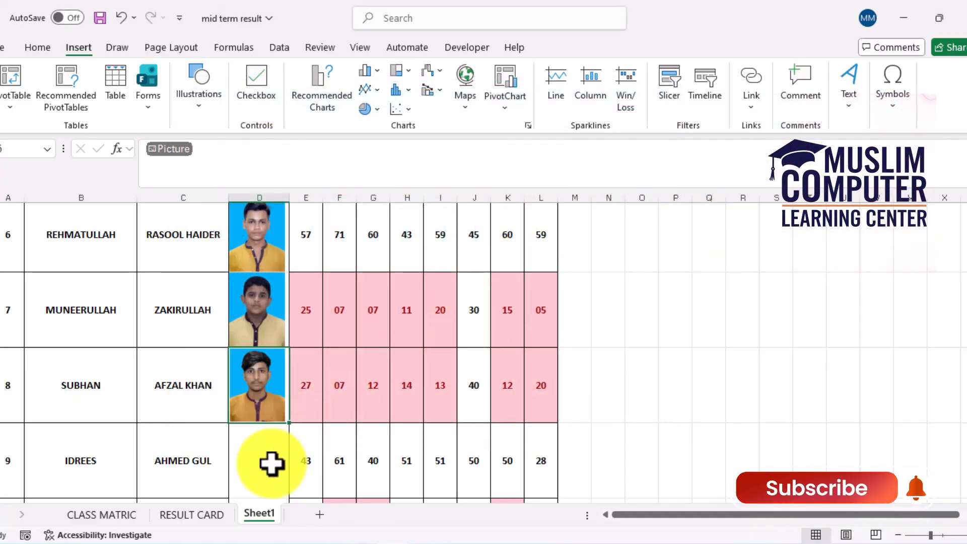
Insert the thirteenth photo from the mtric boys folder into the PICTURE cell of student row 9, placed in the cell
{"action": "left_click", "coordinate": [202, 114]}
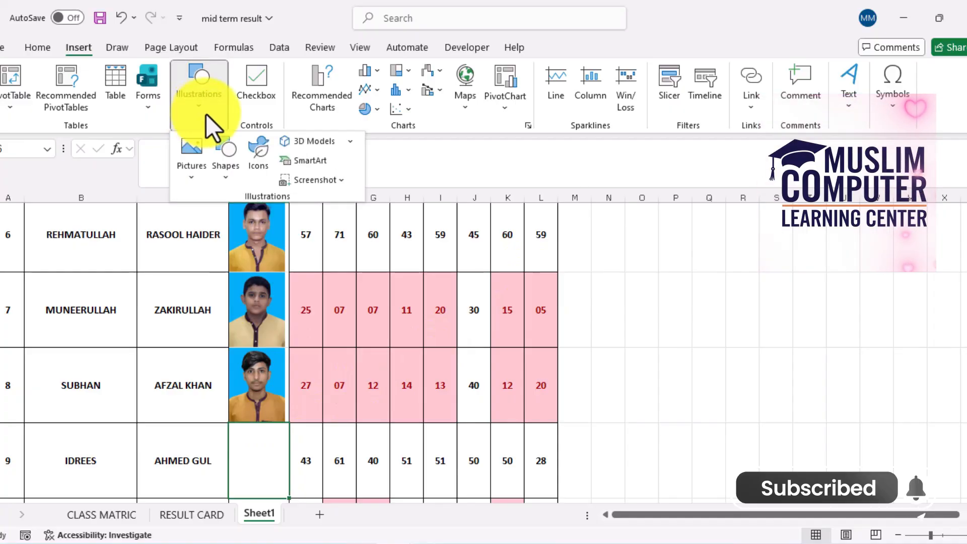
{"action": "left_click", "coordinate": [192, 168]}
{"action": "mouse_move", "coordinate": [228, 201]}
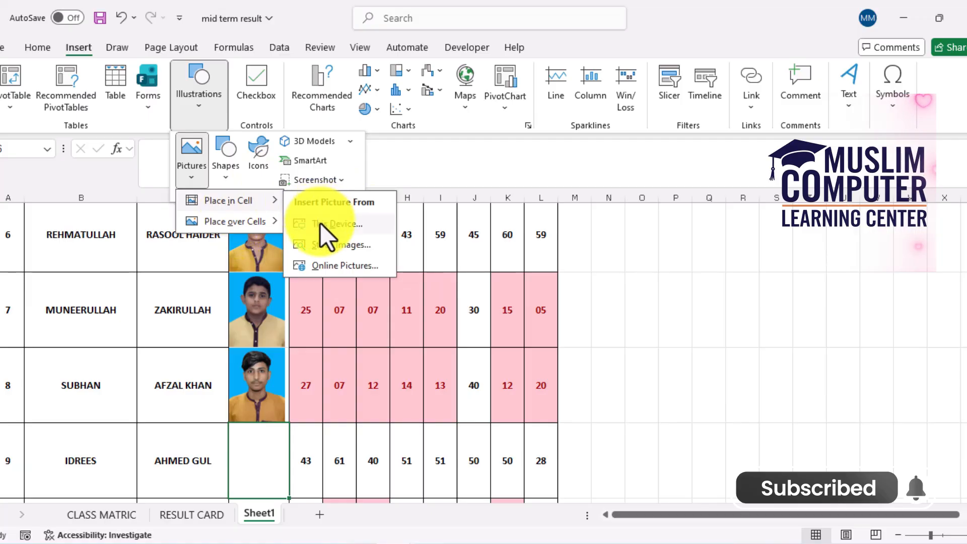
{"action": "left_click", "coordinate": [319, 223]}
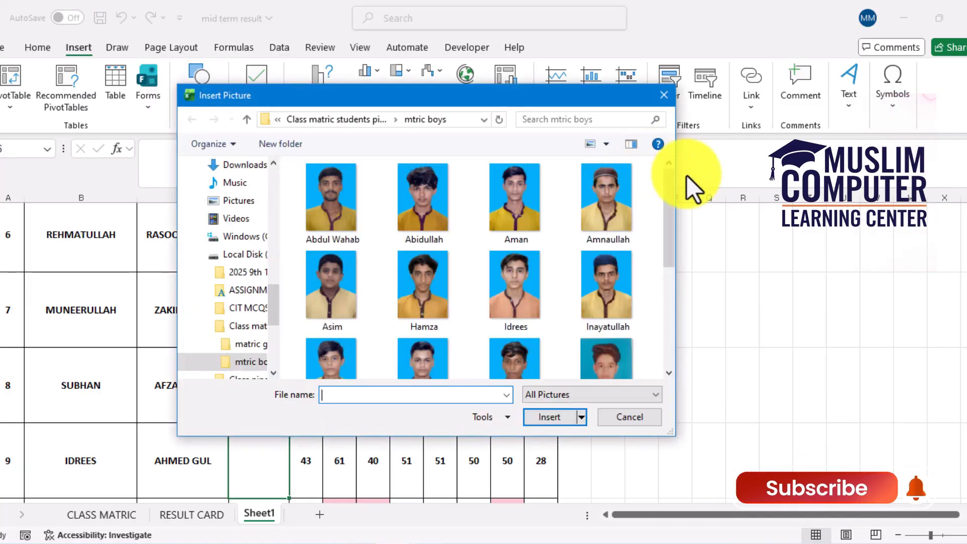
{"action": "left_click_drag", "start_coordinate": [671, 198], "coordinate": [663, 316]}
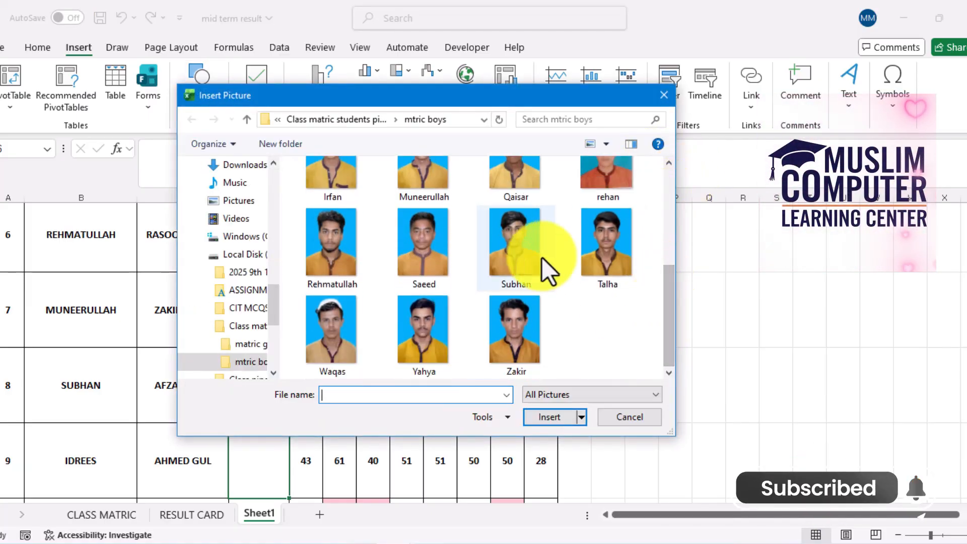
{"action": "double_click", "coordinate": [349, 258]}
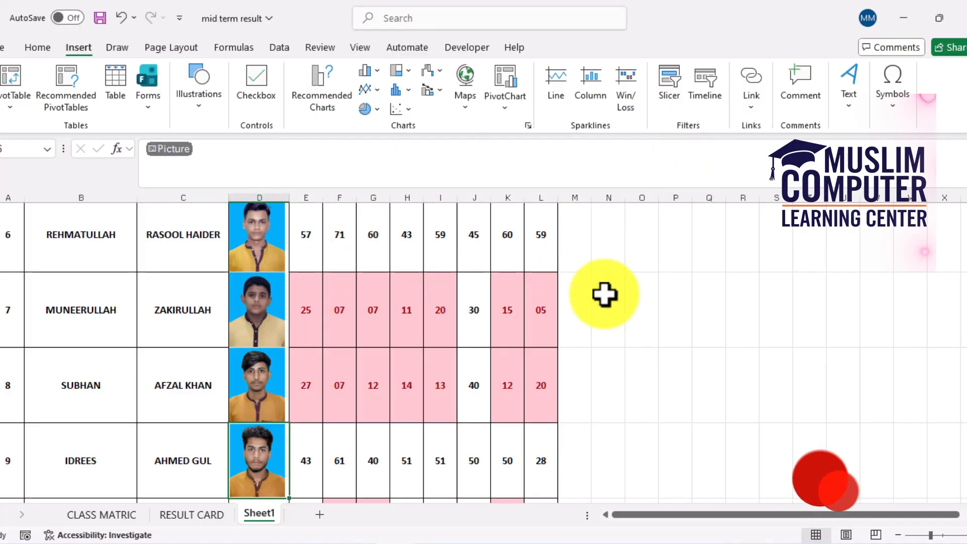
Insert the first photo from the mtric boys folder into the PICTURE cell of student row 10, placed in the cell
{"action": "scroll", "coordinate": [963, 323], "scroll_direction": "down", "scroll_amount": 2}
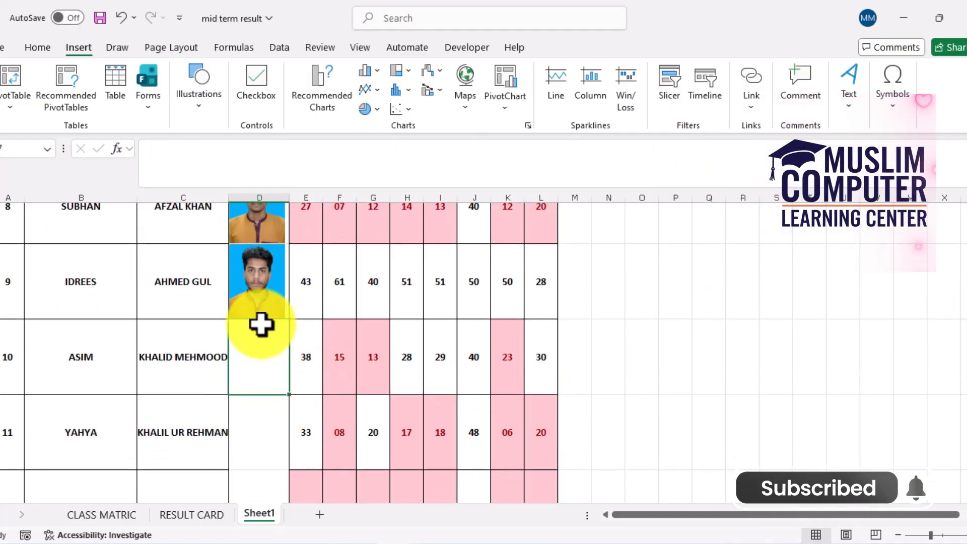
{"action": "left_click", "coordinate": [188, 109]}
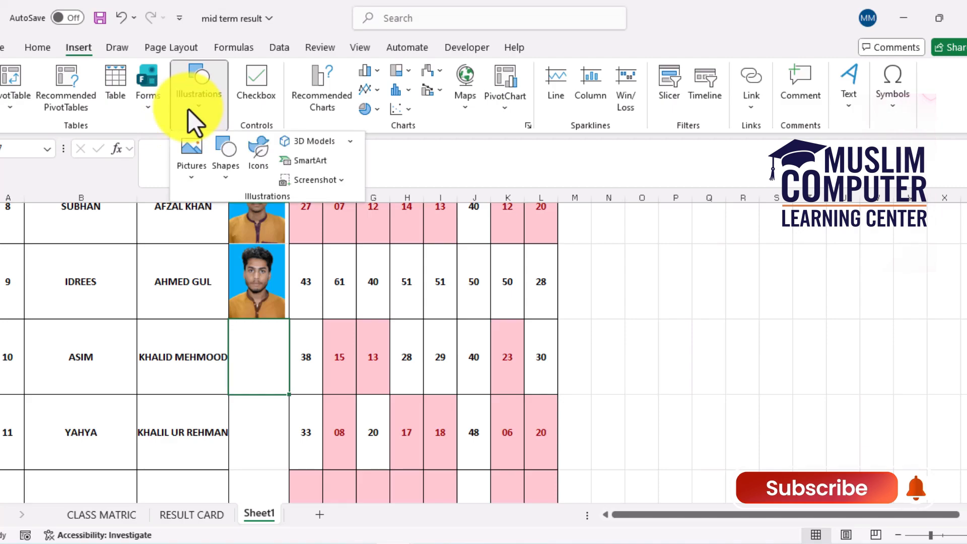
{"action": "left_click", "coordinate": [195, 161]}
{"action": "mouse_move", "coordinate": [227, 201]}
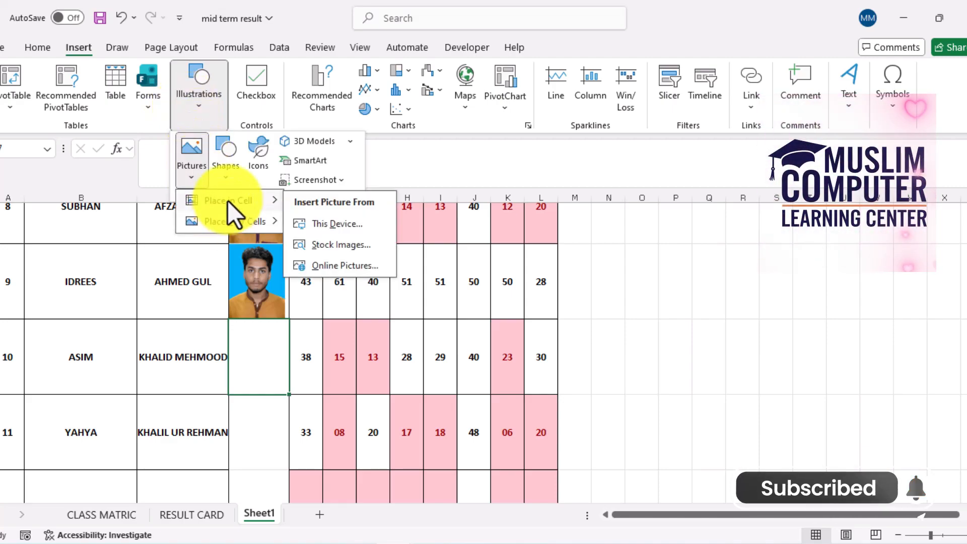
{"action": "left_click", "coordinate": [348, 225]}
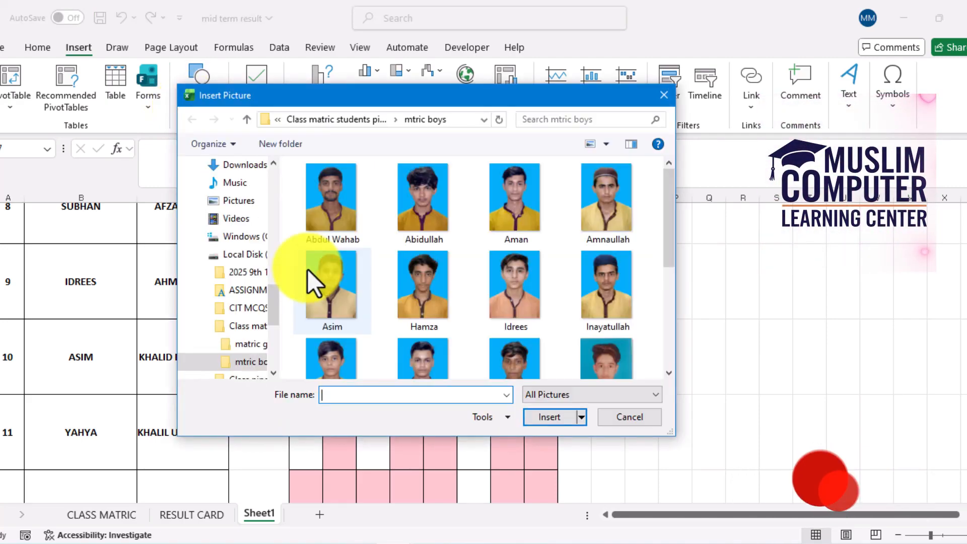
{"action": "double_click", "coordinate": [347, 217]}
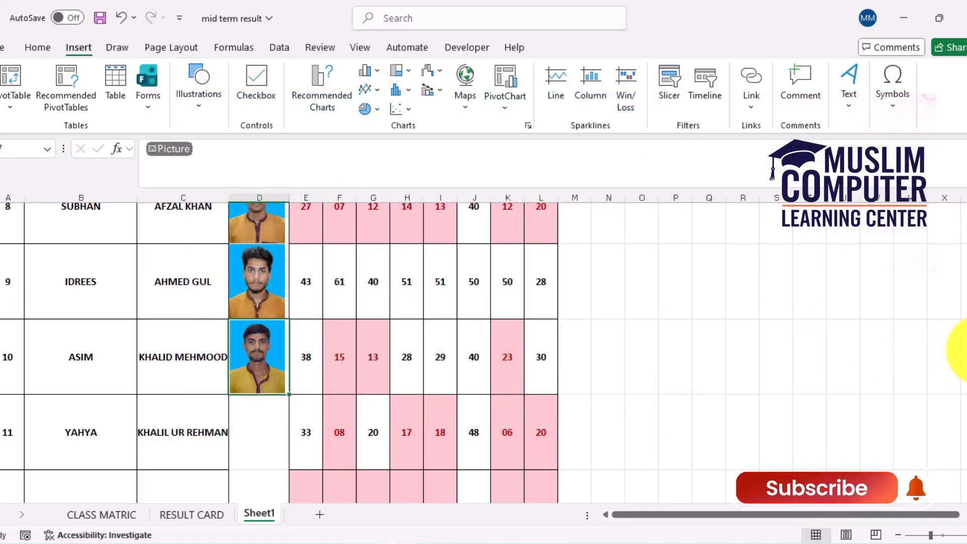
Total the first student's subject marks in the TOTAL column with the formula =SUM(E8:L8)
{"action": "scroll", "coordinate": [960, 242], "scroll_direction": "up", "scroll_amount": 8}
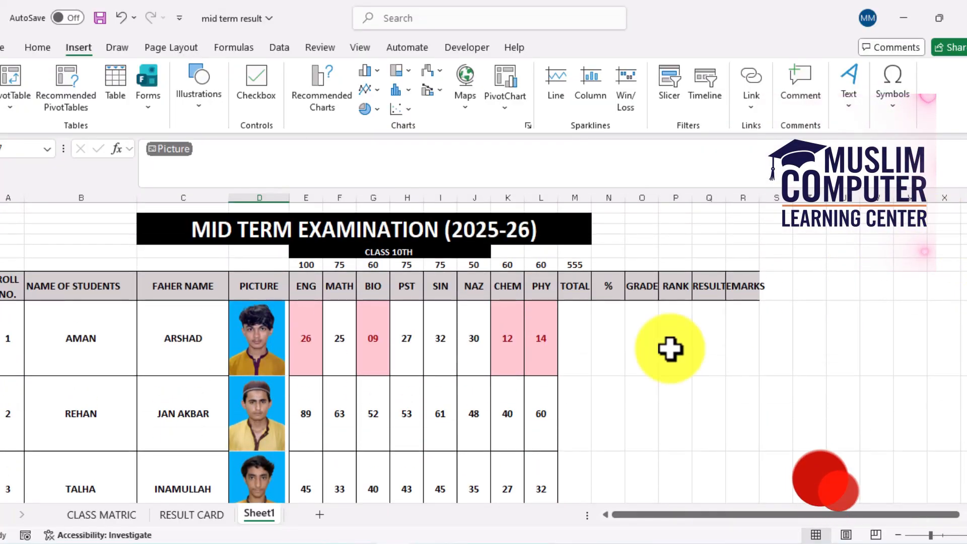
{"action": "left_click", "coordinate": [574, 339]}
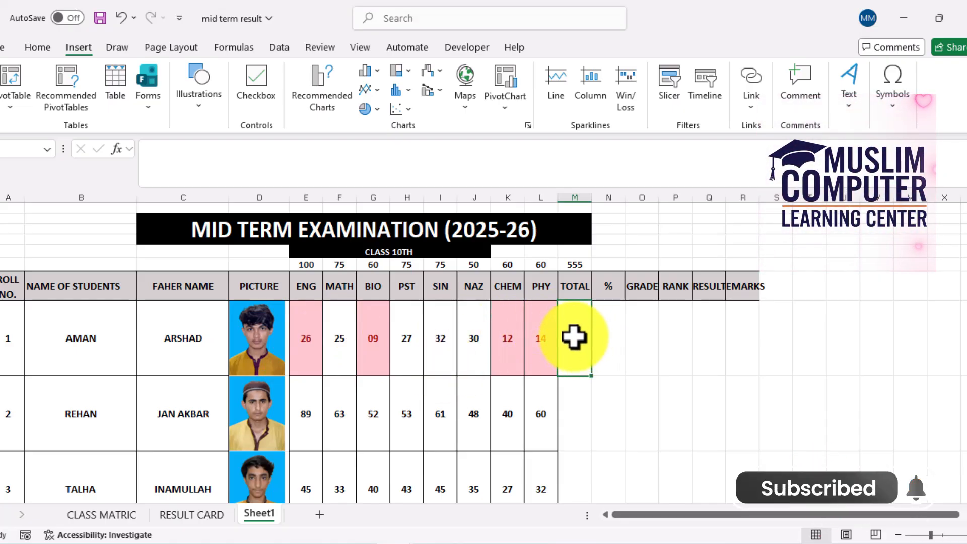
{"action": "type", "text": "="}
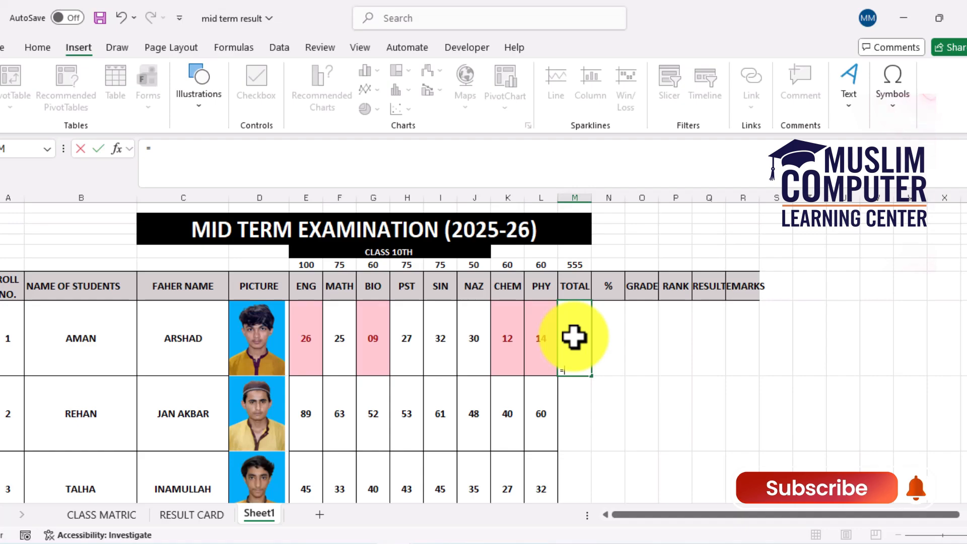
{"action": "type", "text": "SUM"}
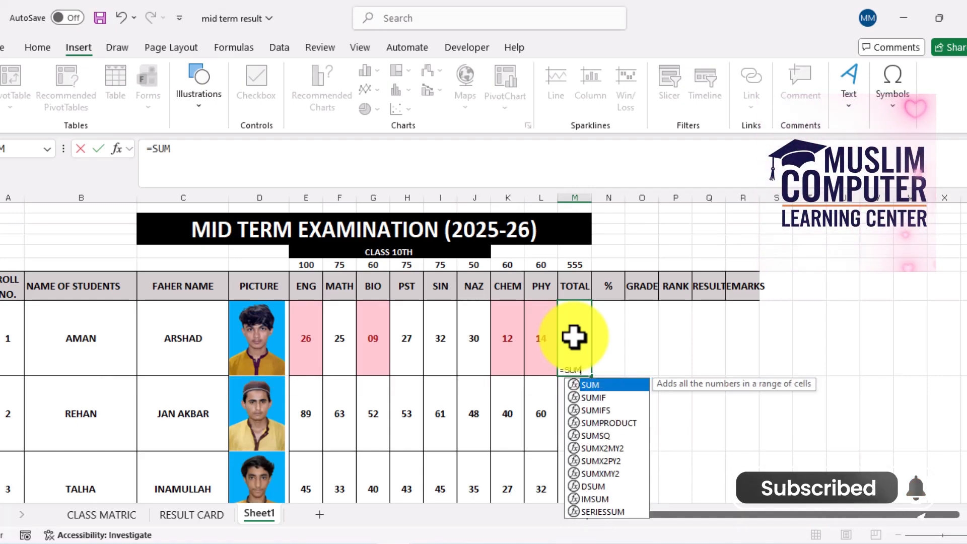
{"action": "type", "text": "("}
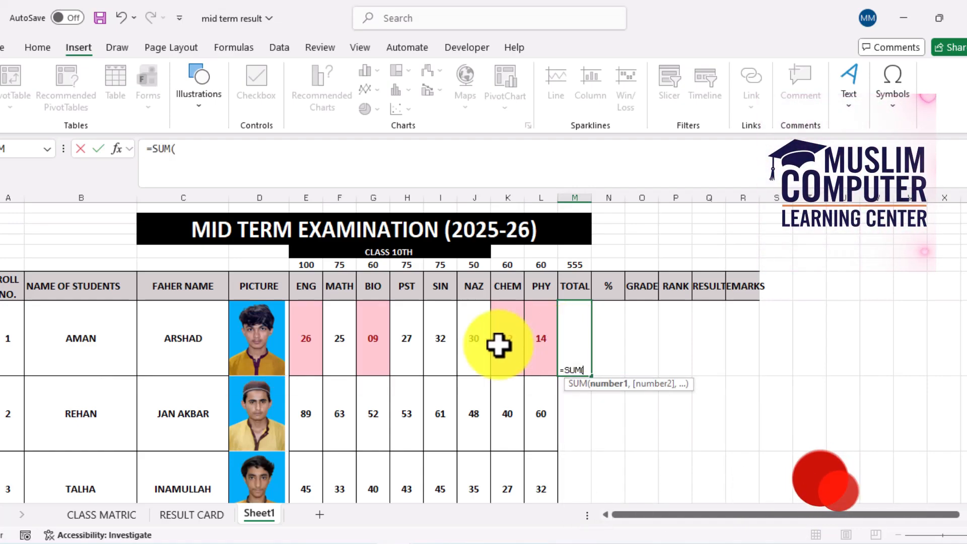
{"action": "left_click_drag", "start_coordinate": [315, 358], "coordinate": [533, 326]}
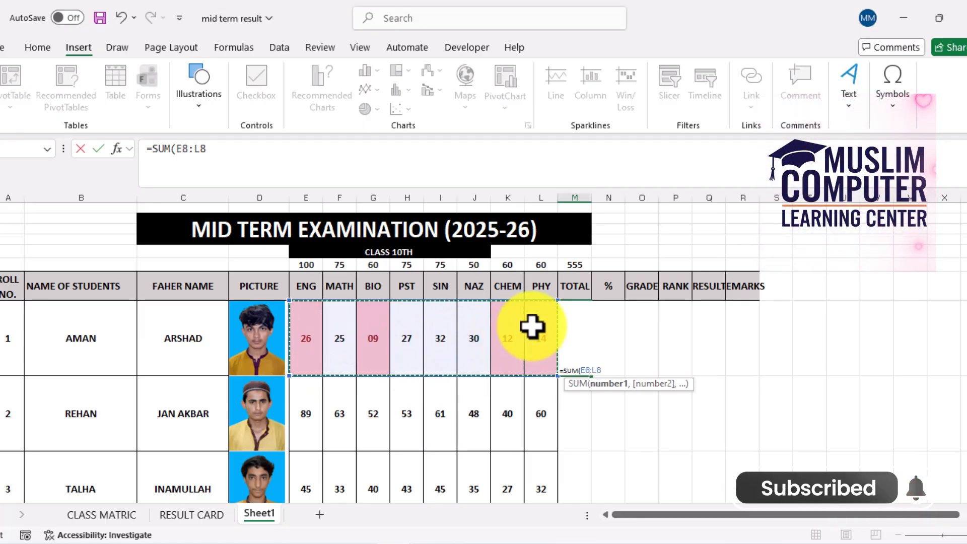
{"action": "type", "text": ")"}
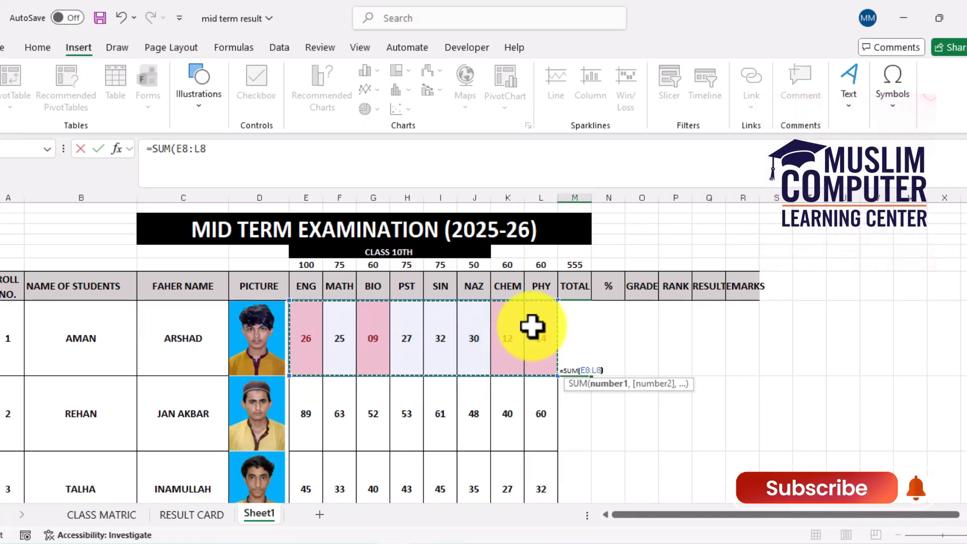
{"action": "key", "text": "Return"}
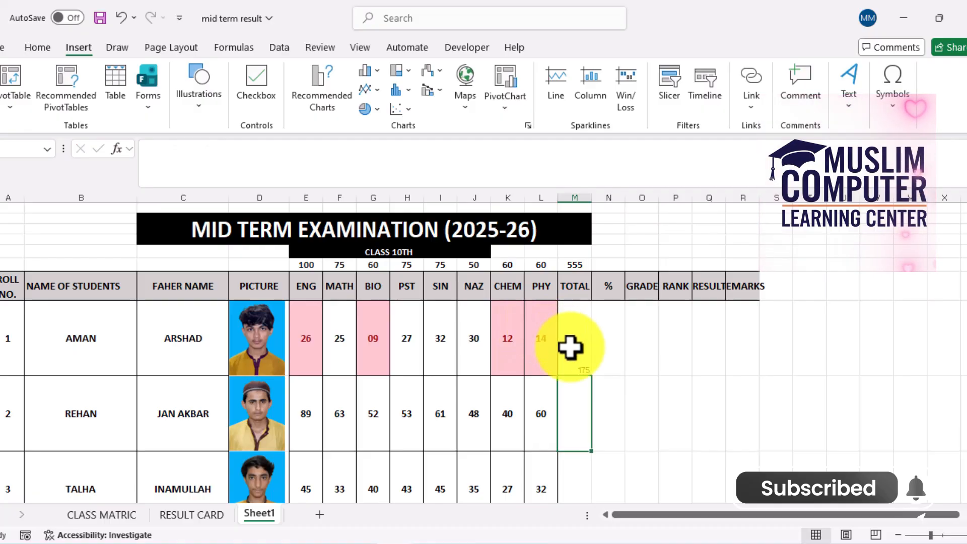
Format the TOTAL cells of students 1 to 10 as bold 18-point text, centred horizontally and vertically
{"action": "left_click", "coordinate": [583, 362]}
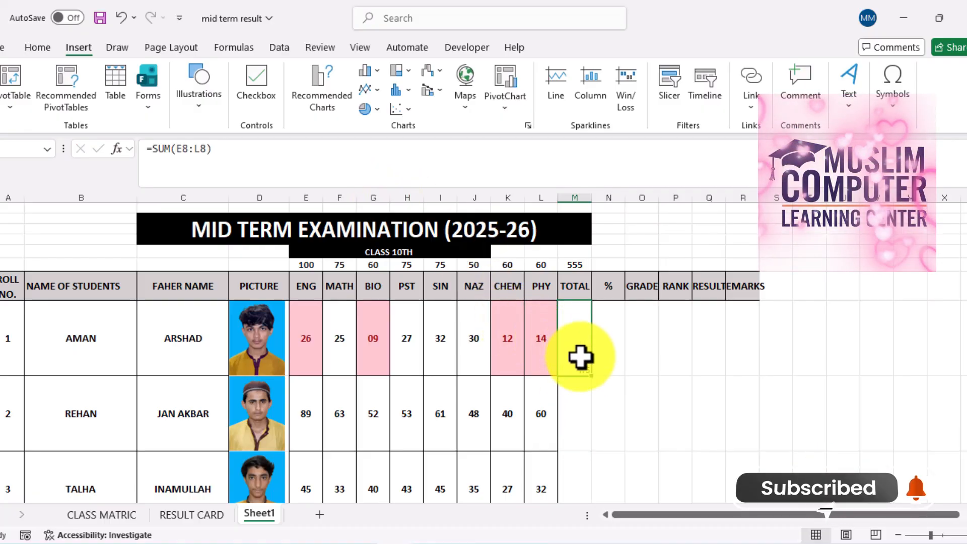
{"action": "left_click_drag", "start_coordinate": [591, 374], "coordinate": [577, 252]}
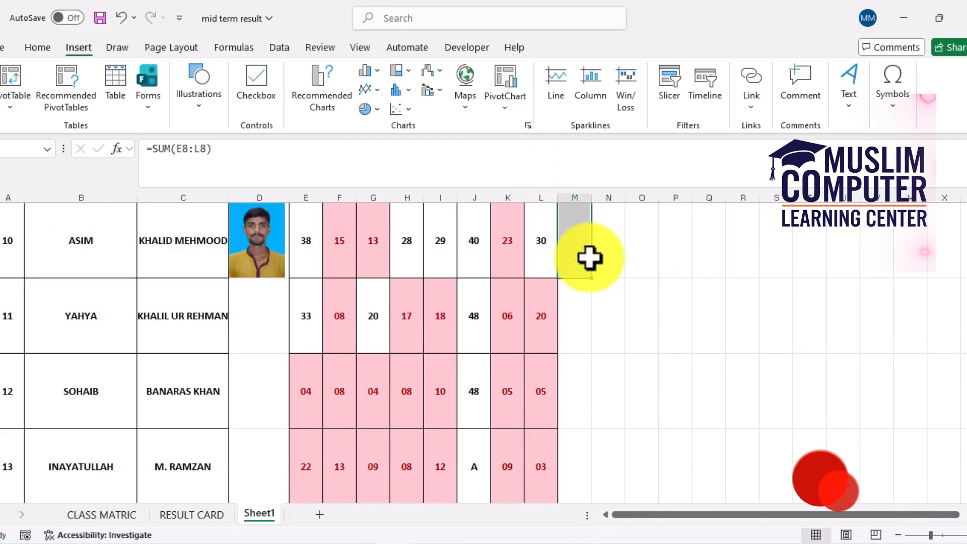
{"action": "left_click", "coordinate": [49, 52]}
{"action": "left_click", "coordinate": [199, 81]}
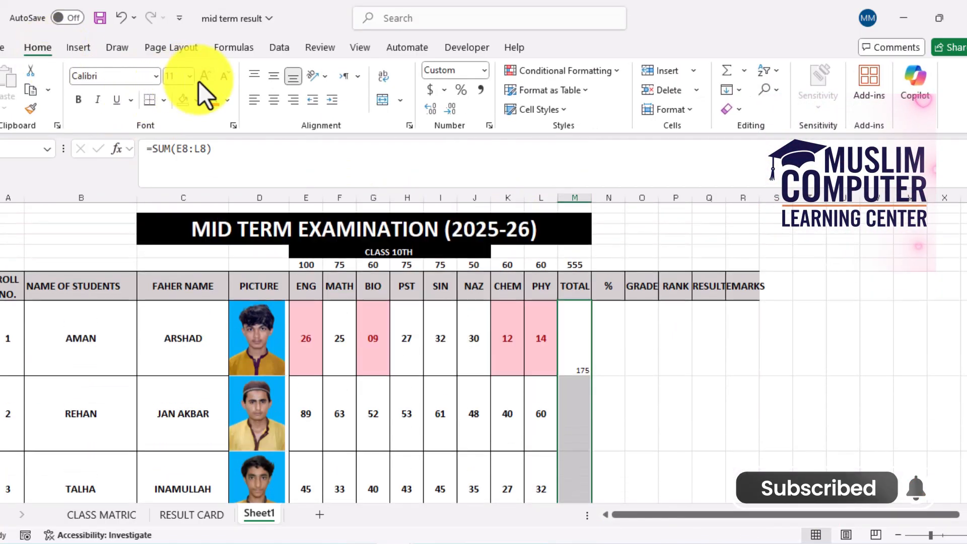
{"action": "left_click", "coordinate": [199, 81]}
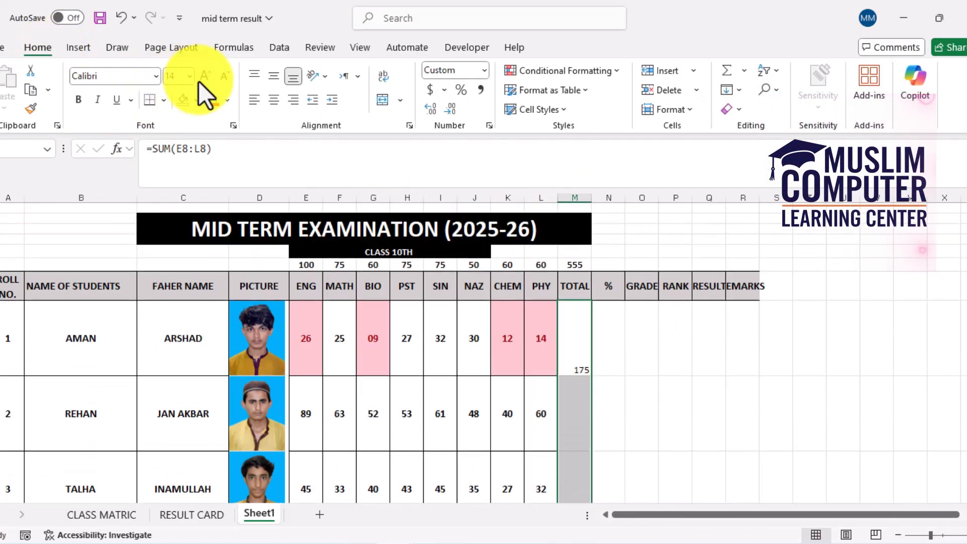
{"action": "left_click", "coordinate": [271, 80]}
{"action": "left_click", "coordinate": [273, 98]}
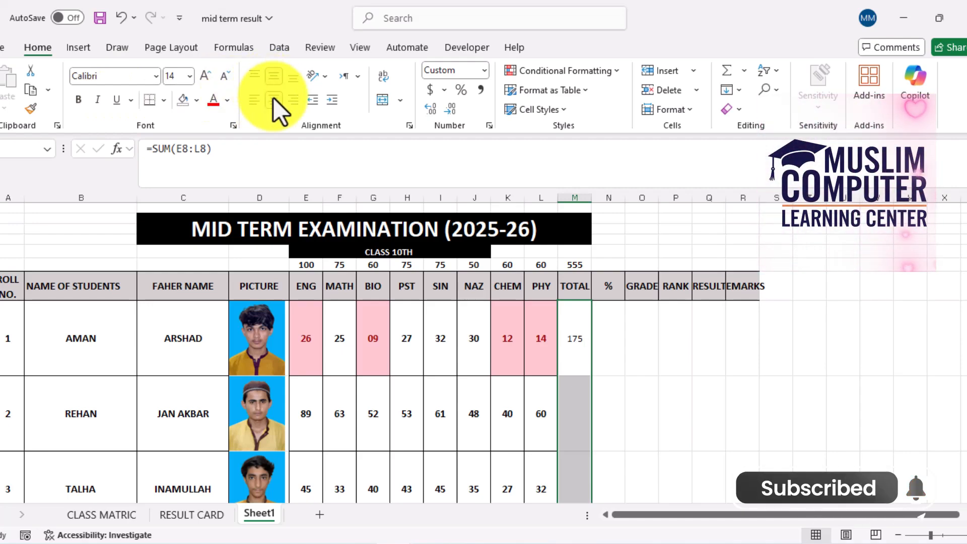
{"action": "left_click", "coordinate": [78, 100]}
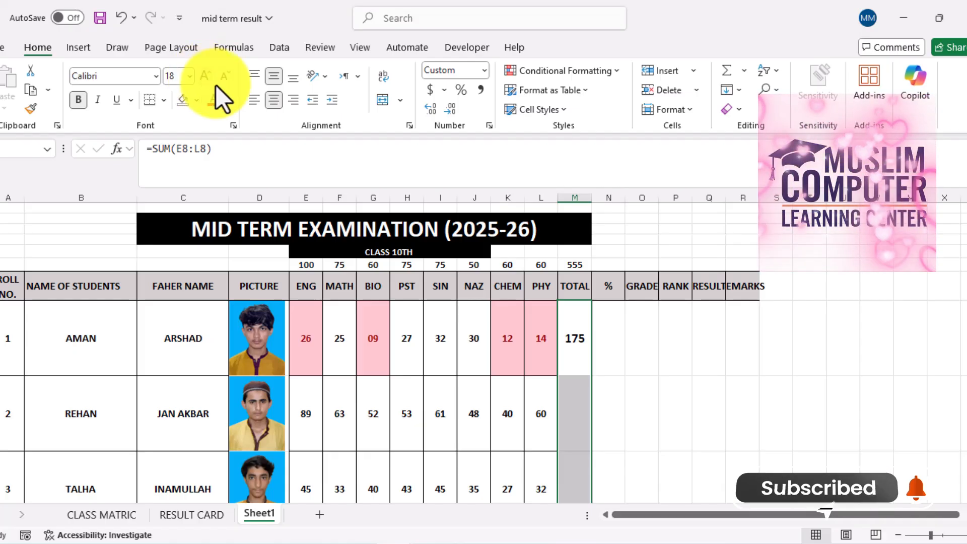
Fill the first student's TOTAL formula down through student 10
{"action": "left_click", "coordinate": [578, 353]}
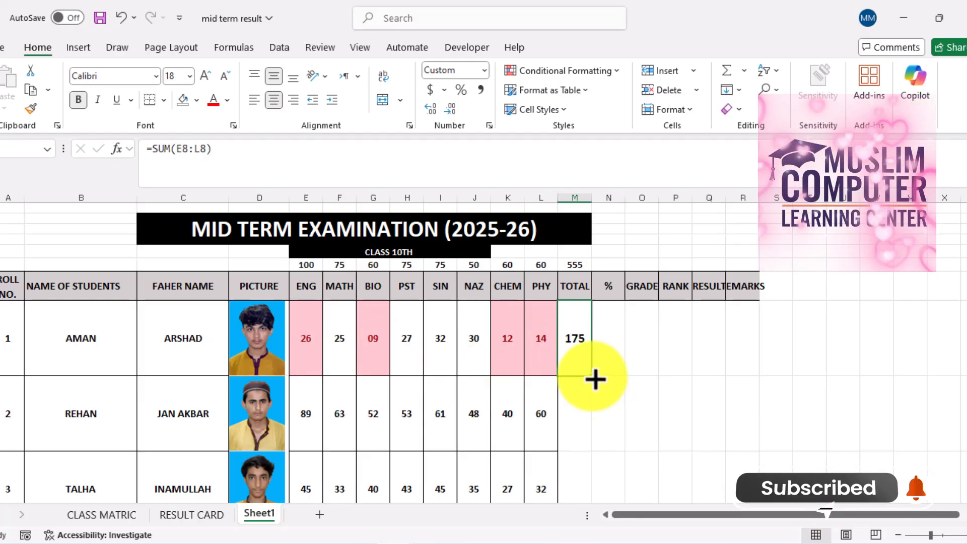
{"action": "mouse_move", "coordinate": [594, 380]}
{"action": "left_mouse_down"}
{"action": "mouse_move", "coordinate": [587, 527]}
{"action": "mouse_move", "coordinate": [584, 366]}
{"action": "left_mouse_up"}
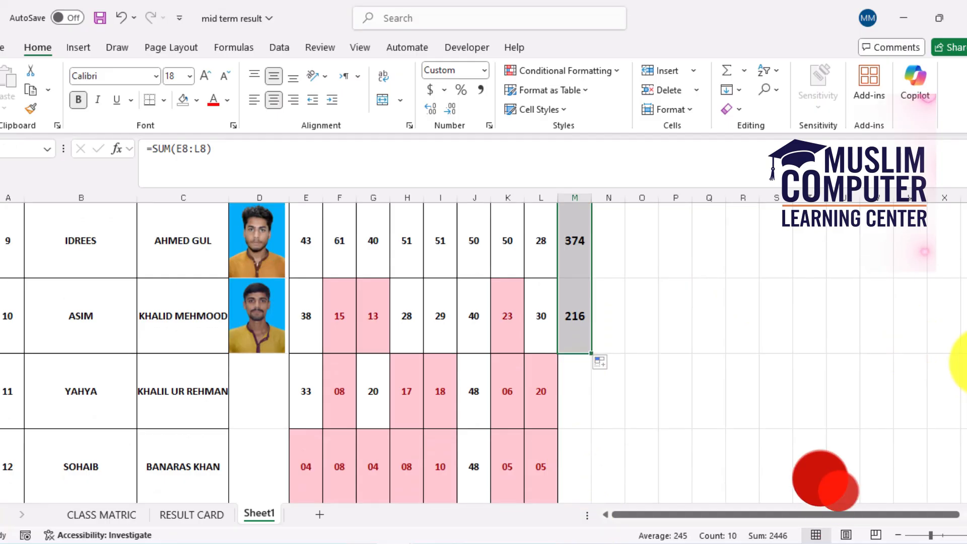
{"action": "scroll", "coordinate": [965, 361], "scroll_direction": "up", "scroll_amount": 2}
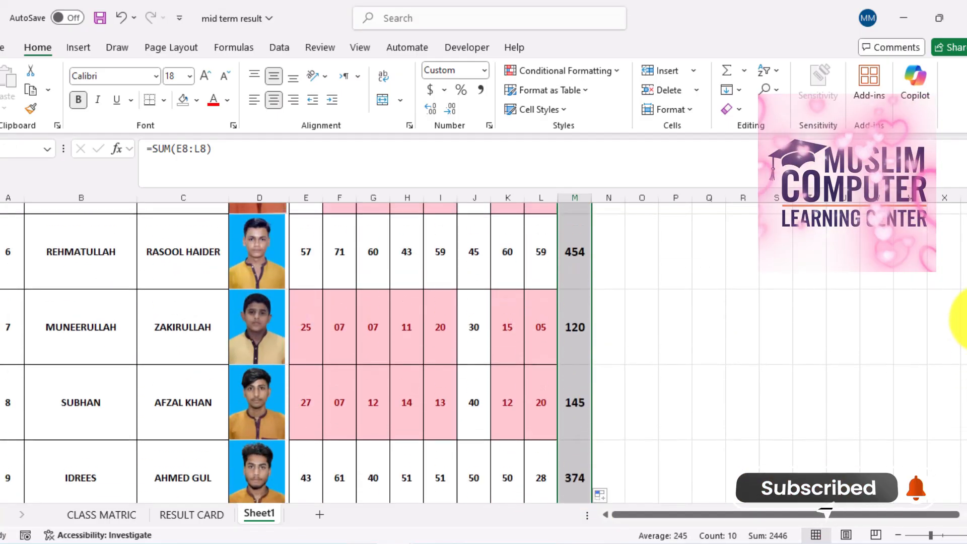
{"action": "scroll", "coordinate": [959, 287], "scroll_direction": "up", "scroll_amount": 2}
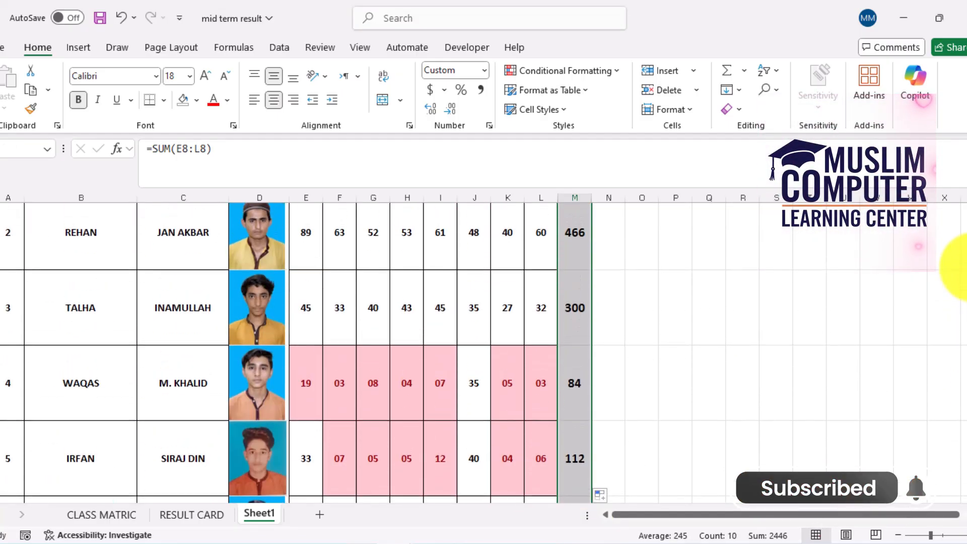
{"action": "scroll", "coordinate": [962, 261], "scroll_direction": "up", "scroll_amount": 2}
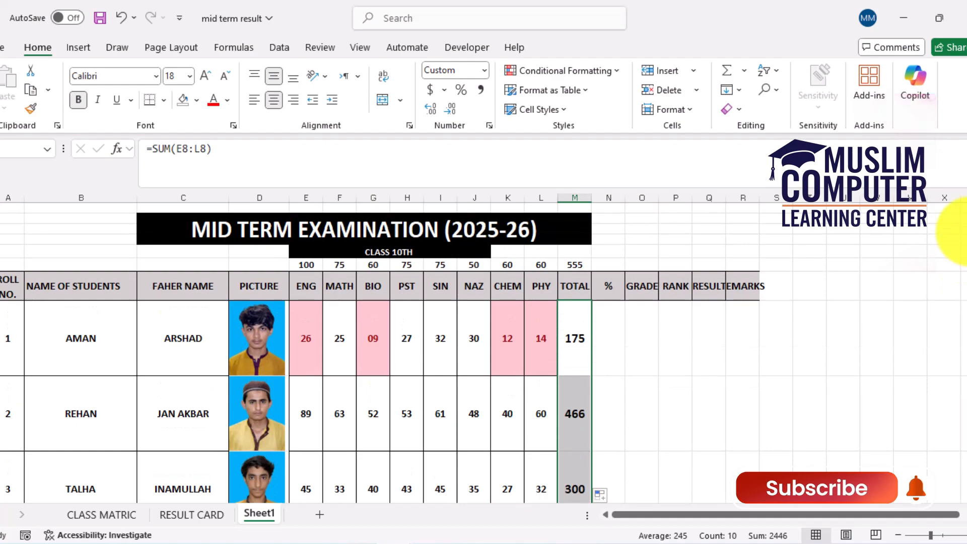
Calculate the first student's percentage in the % column with the formula =M8/$M$6
{"action": "scroll", "coordinate": [958, 234], "scroll_direction": "down", "scroll_amount": 1}
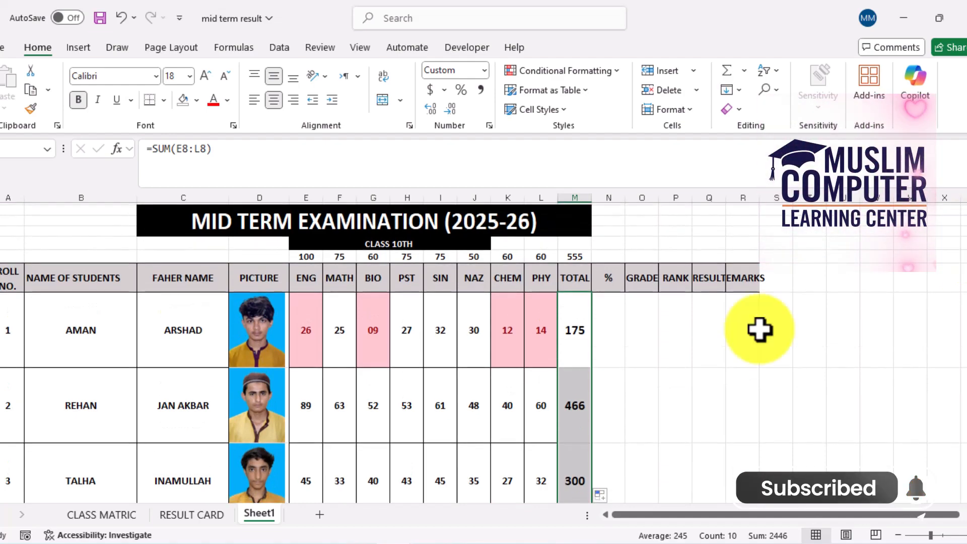
{"action": "left_click", "coordinate": [611, 335]}
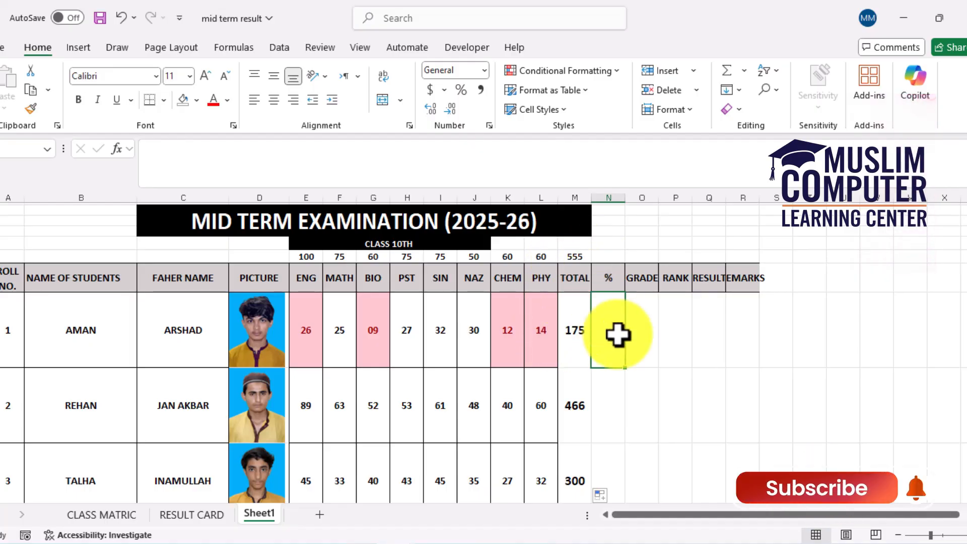
{"action": "type", "text": "=M8"}
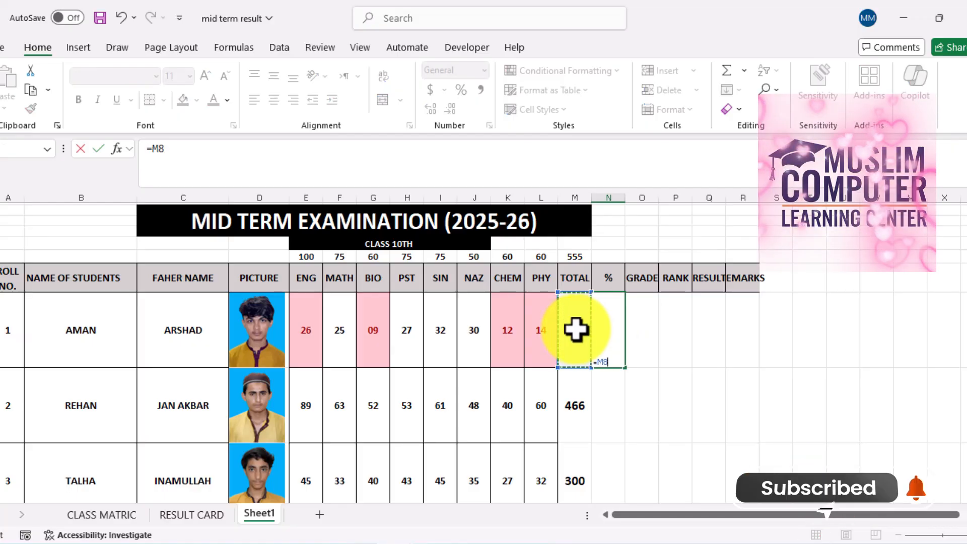
{"action": "type", "text": "/"}
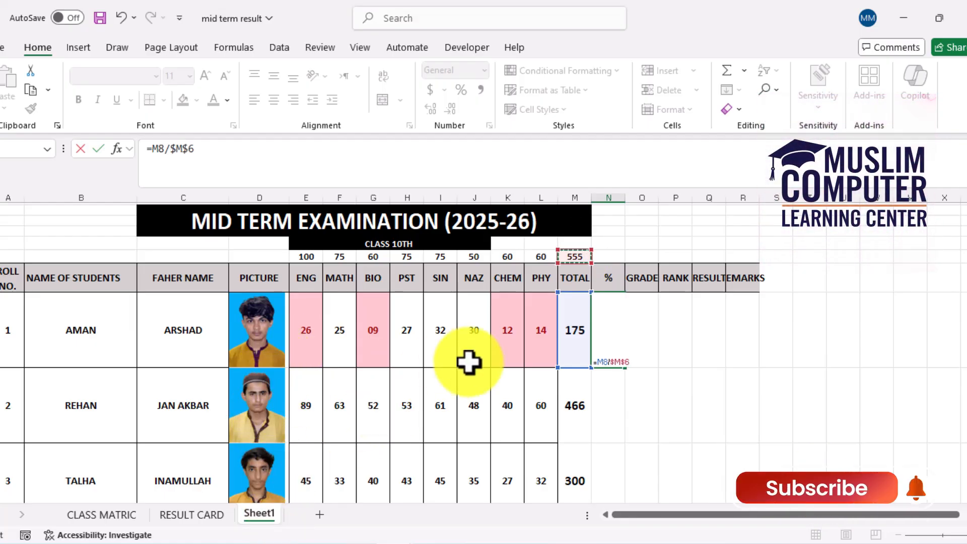
{"action": "key", "text": "Return"}
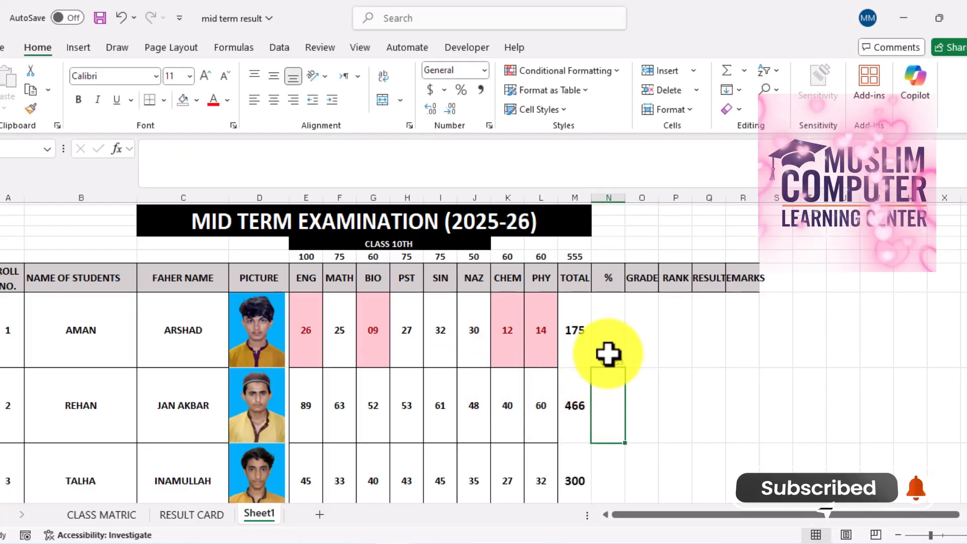
Format the % cells of students 1 to 10 as bold 16-point percentages, centred horizontally and vertically
{"action": "left_click_drag", "start_coordinate": [607, 353], "coordinate": [596, 397]}
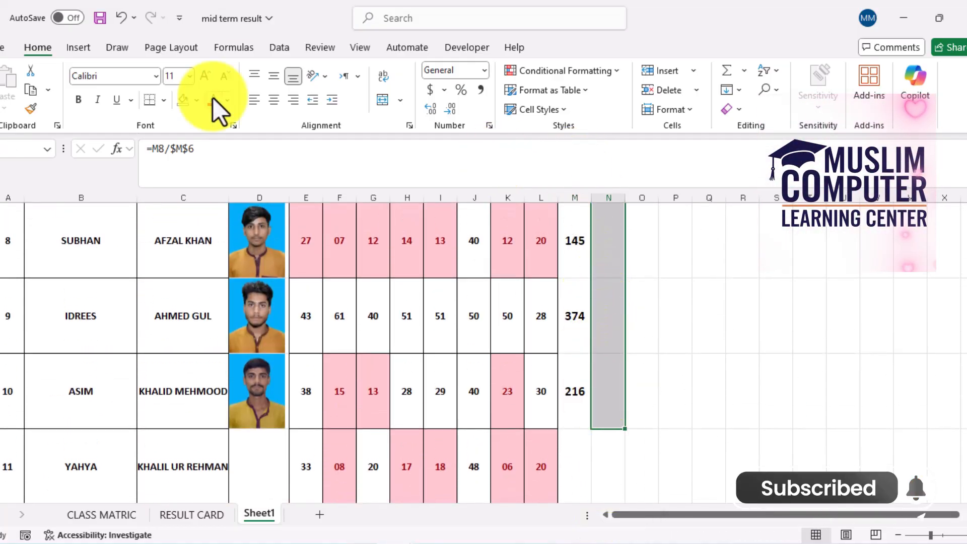
{"action": "left_click", "coordinate": [205, 83]}
{"action": "left_click", "coordinate": [205, 83]}
{"action": "left_click", "coordinate": [204, 82]}
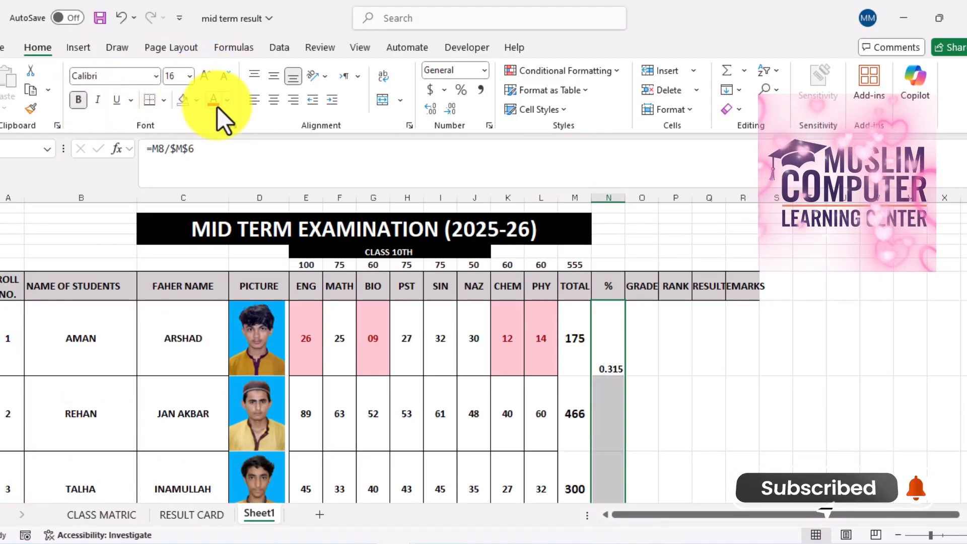
{"action": "left_click", "coordinate": [273, 76]}
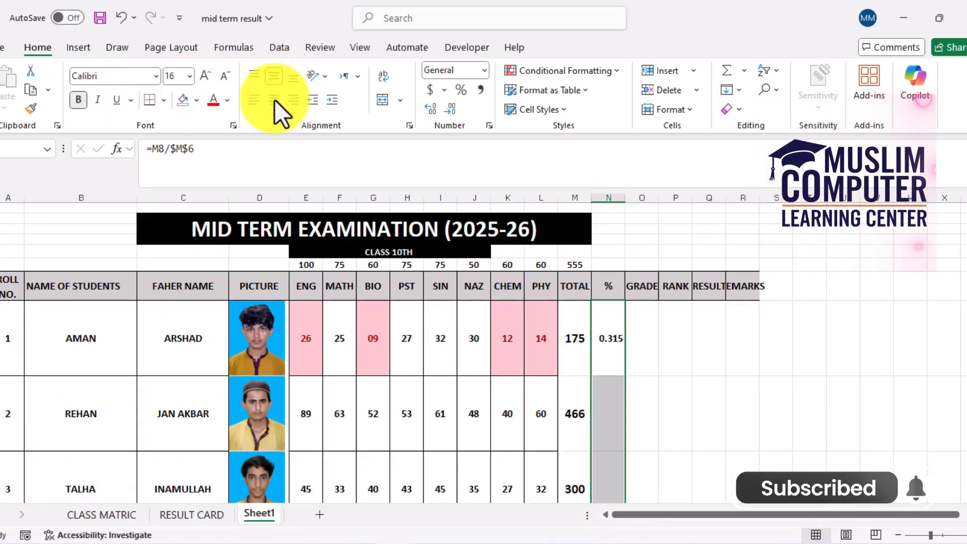
{"action": "left_click", "coordinate": [274, 100]}
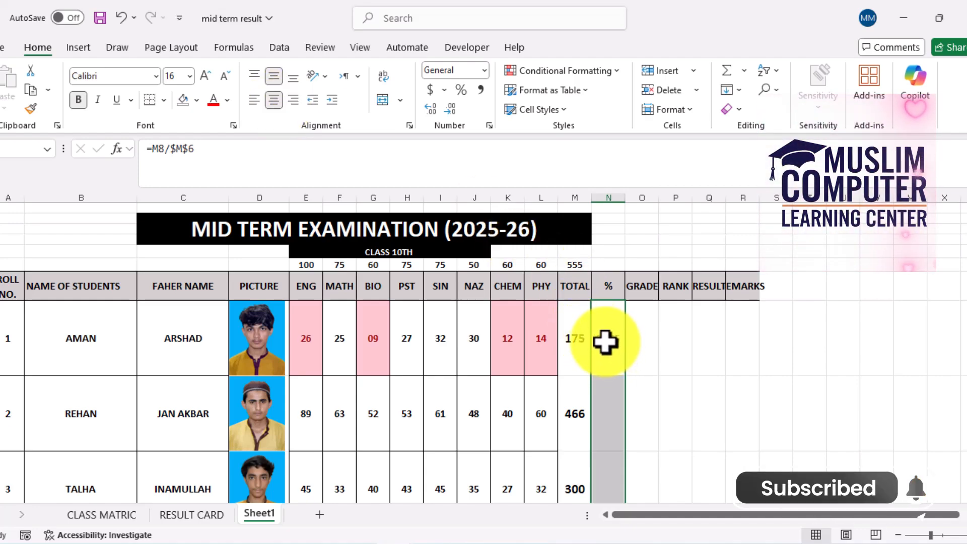
{"action": "left_click", "coordinate": [463, 94]}
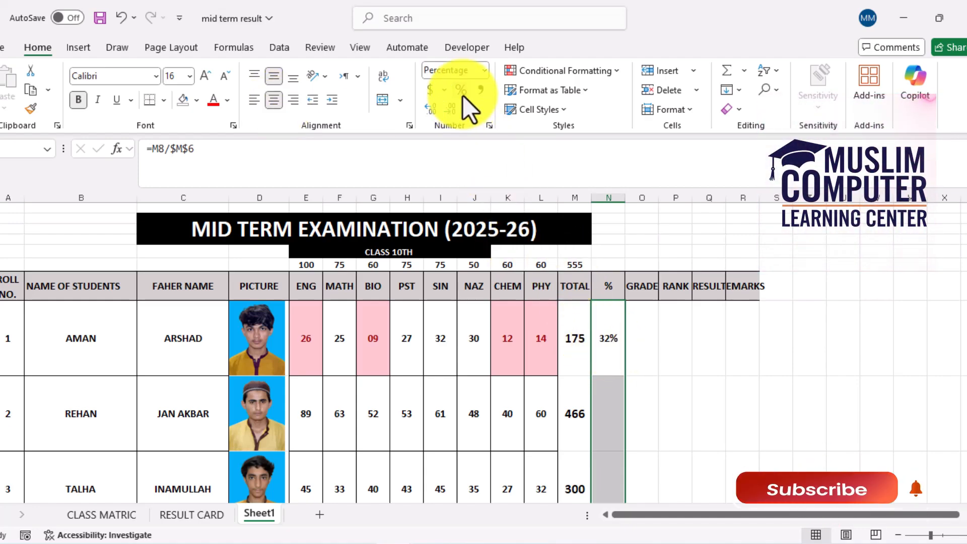
Fill the first student's percentage formula down through student 10
{"action": "left_click", "coordinate": [609, 351]}
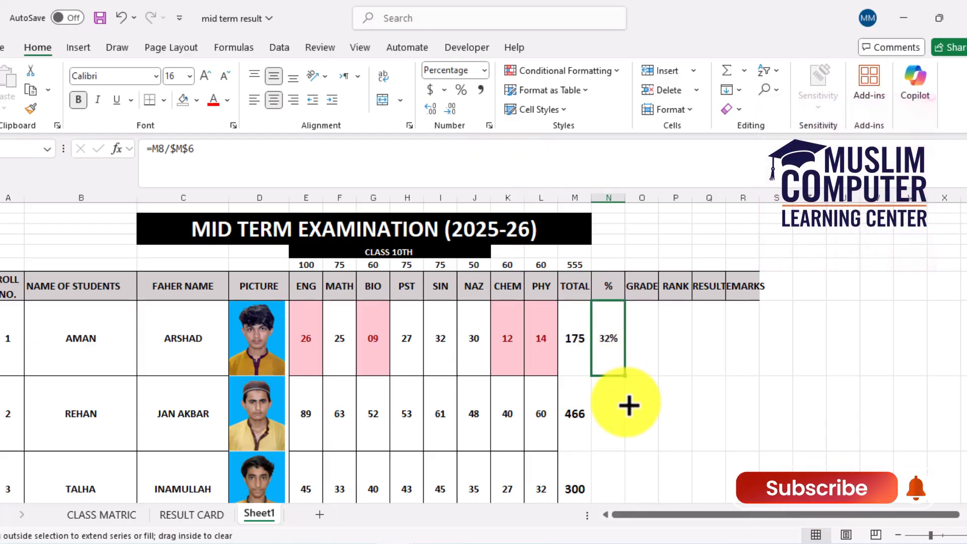
{"action": "left_click_drag", "start_coordinate": [628, 406], "coordinate": [621, 425]}
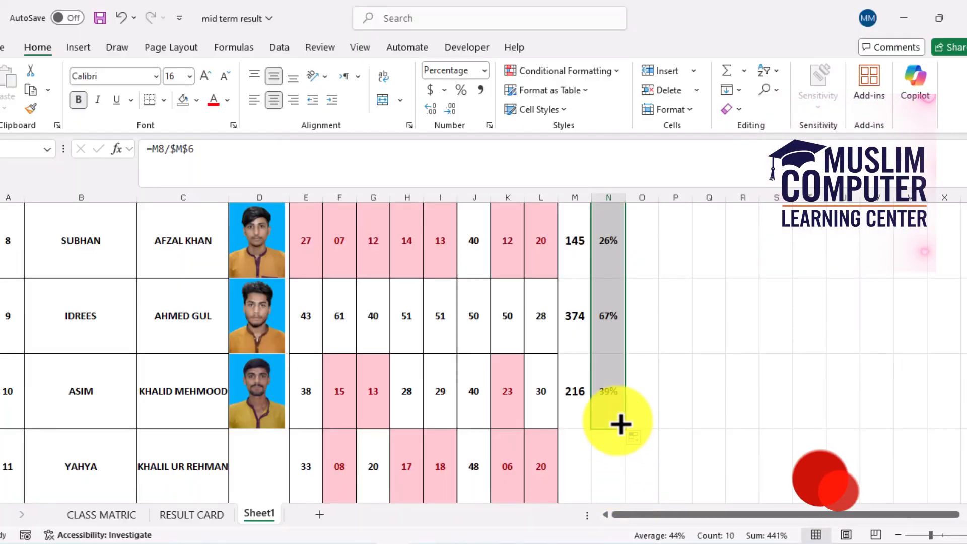
{"action": "scroll", "coordinate": [957, 333], "scroll_direction": "up", "scroll_amount": 5}
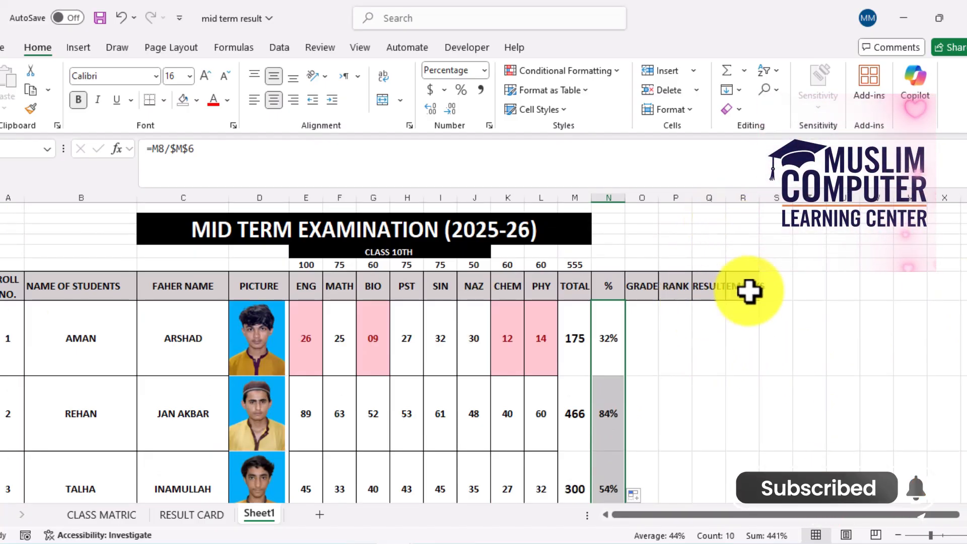
{"action": "key", "text": "Delete"}
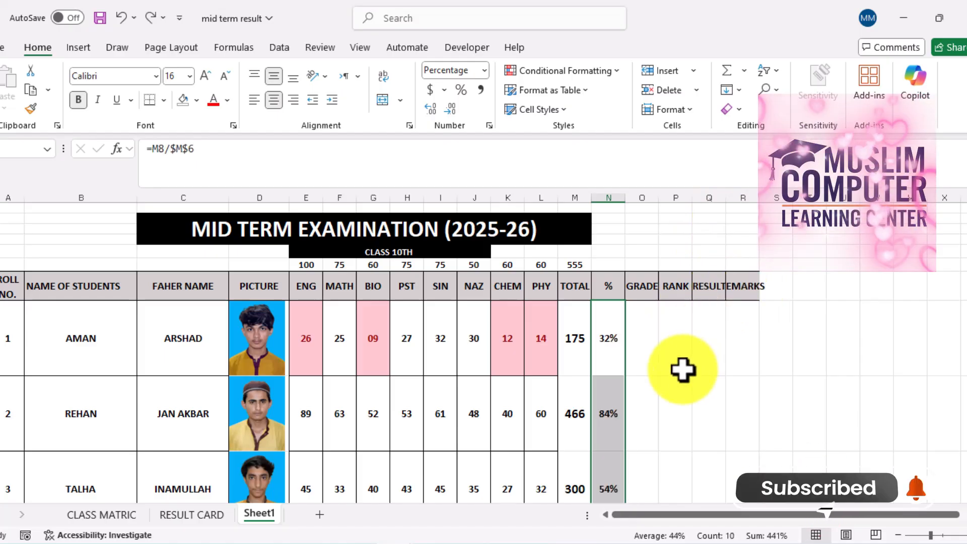
{"action": "left_click", "coordinate": [682, 369]}
{"action": "left_click", "coordinate": [647, 330]}
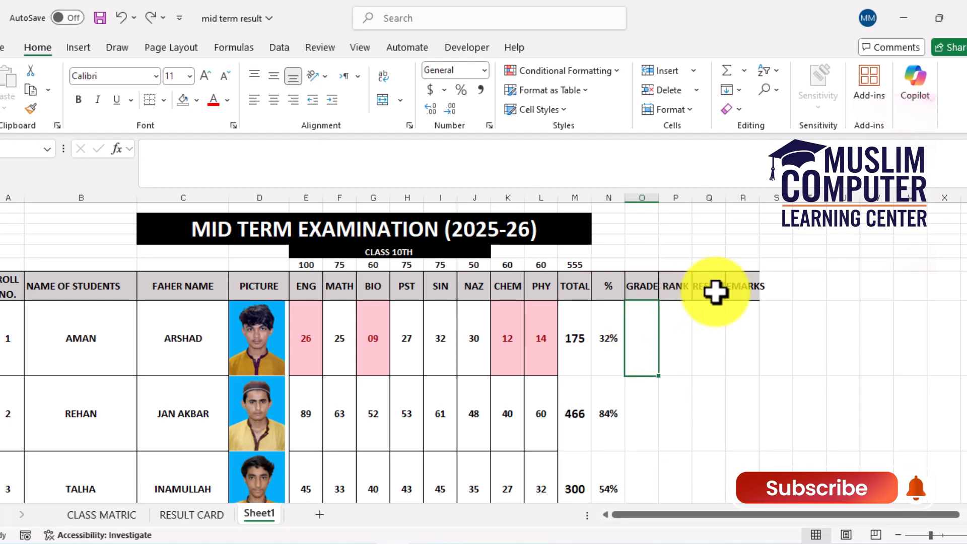
{"action": "left_click", "coordinate": [741, 287]}
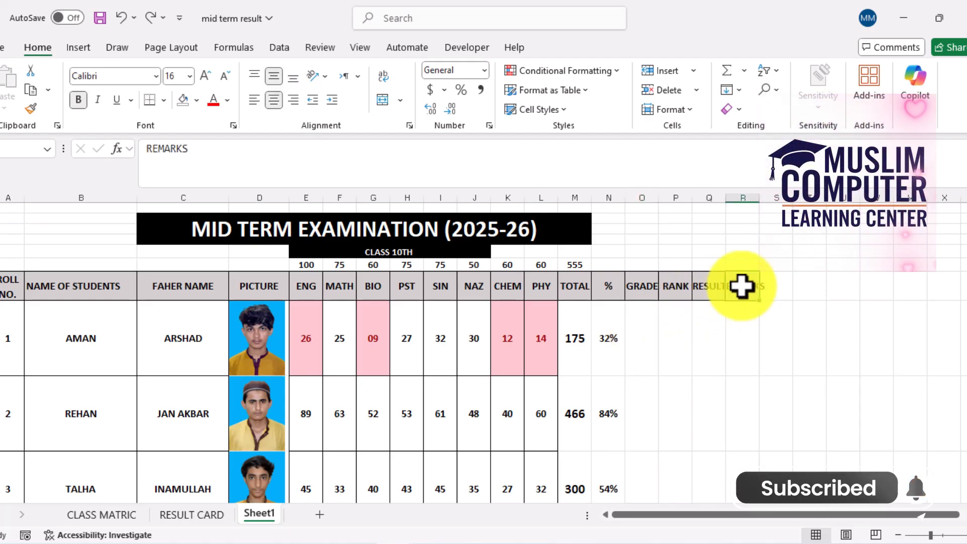
Clear the REMARKS heading and begin the first student's GRADE formula with =IFS(N8>=90%,"A+",
{"action": "key", "text": "Delete"}
{"action": "left_click", "coordinate": [642, 336]}
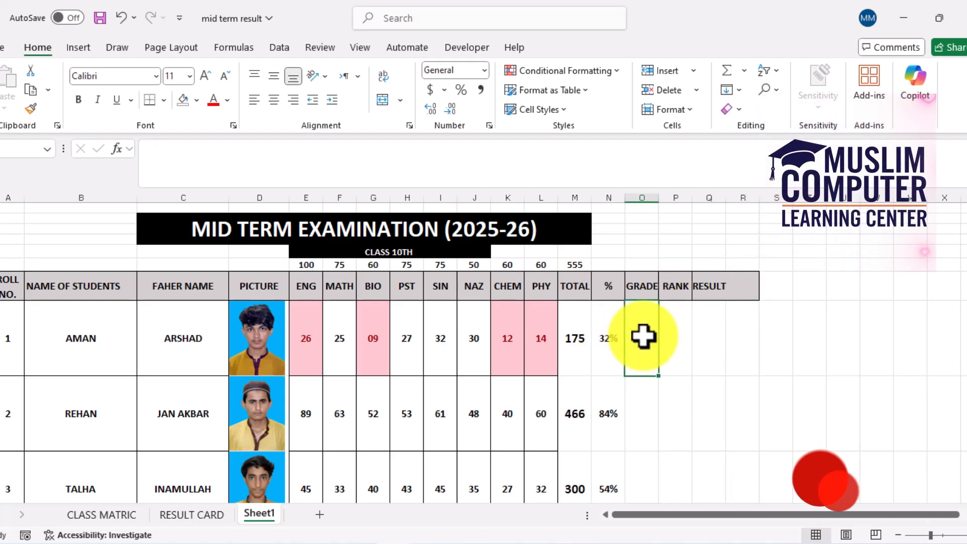
{"action": "type", "text": "=I"}
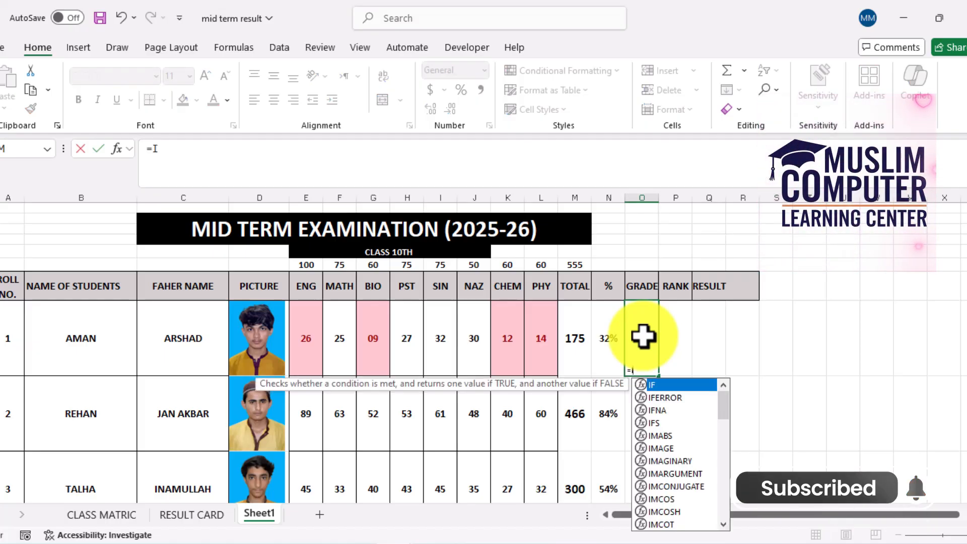
{"action": "type", "text": "FS"}
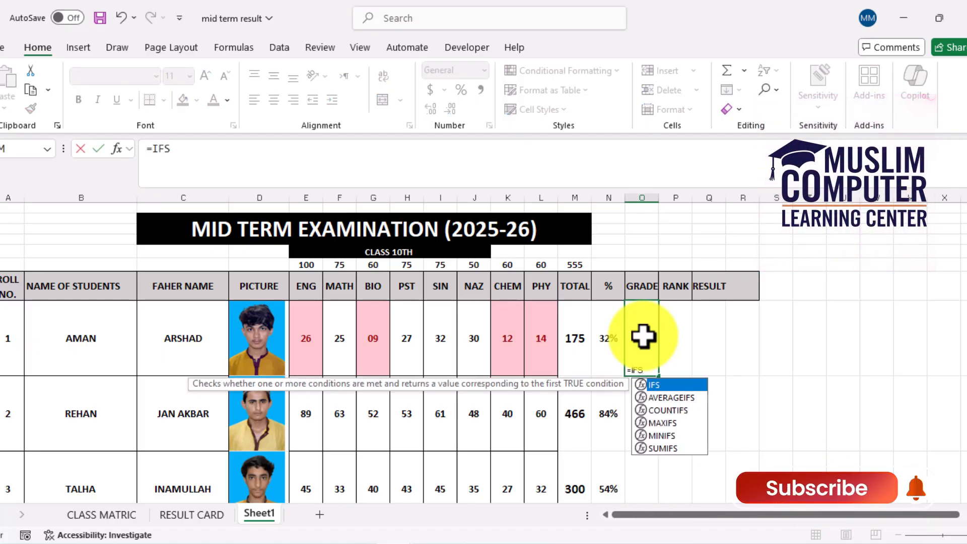
{"action": "type", "text": "("}
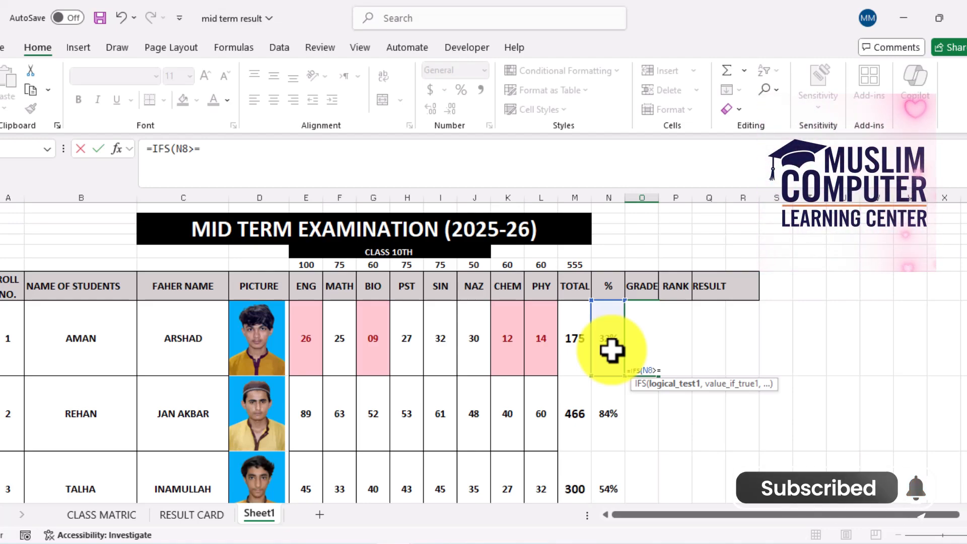
{"action": "type", "text": "0%"}
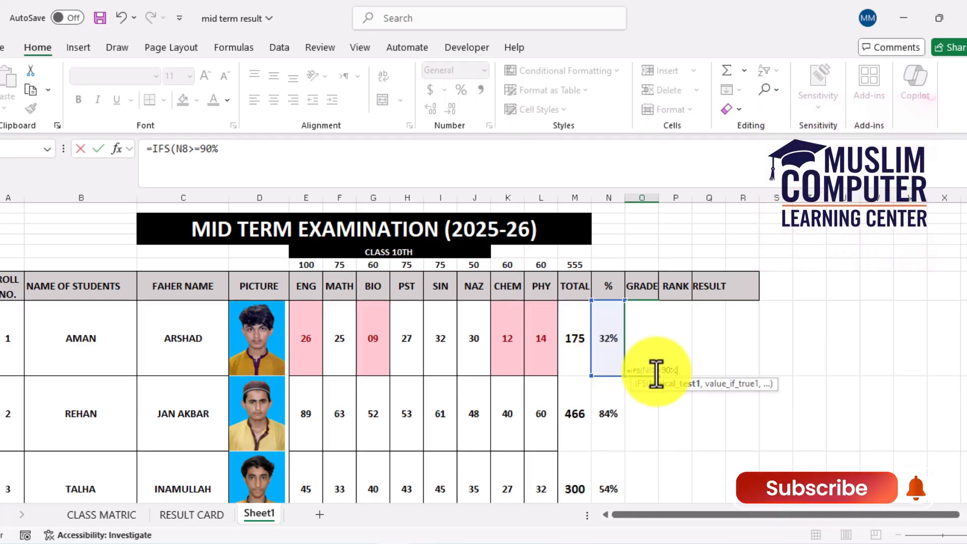
{"action": "type", "text": ","}
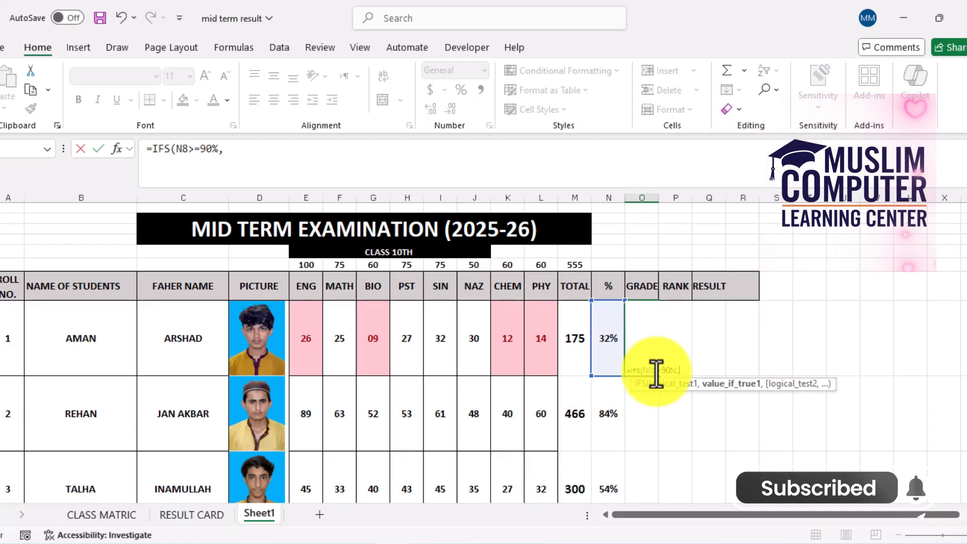
{"action": "type", "text": "\""}
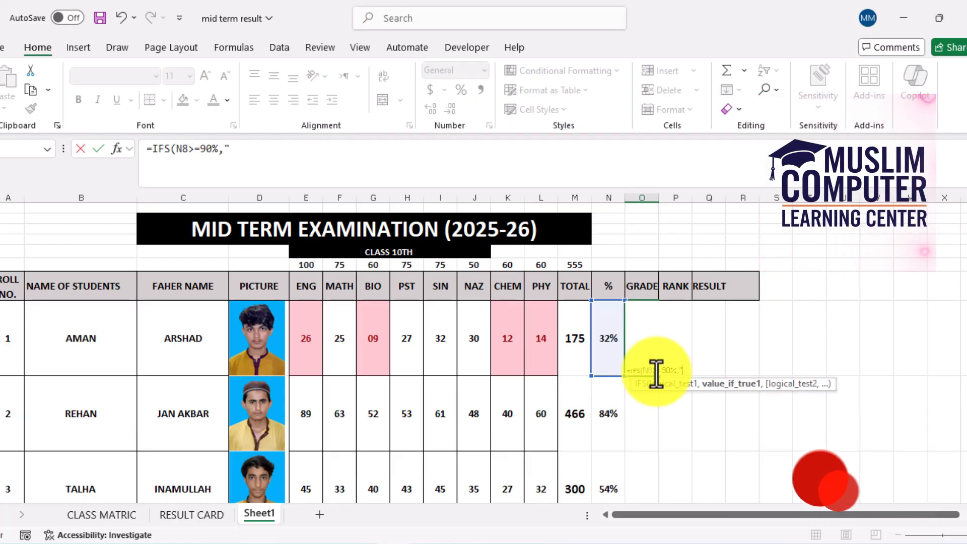
{"action": "type", "text": "A"}
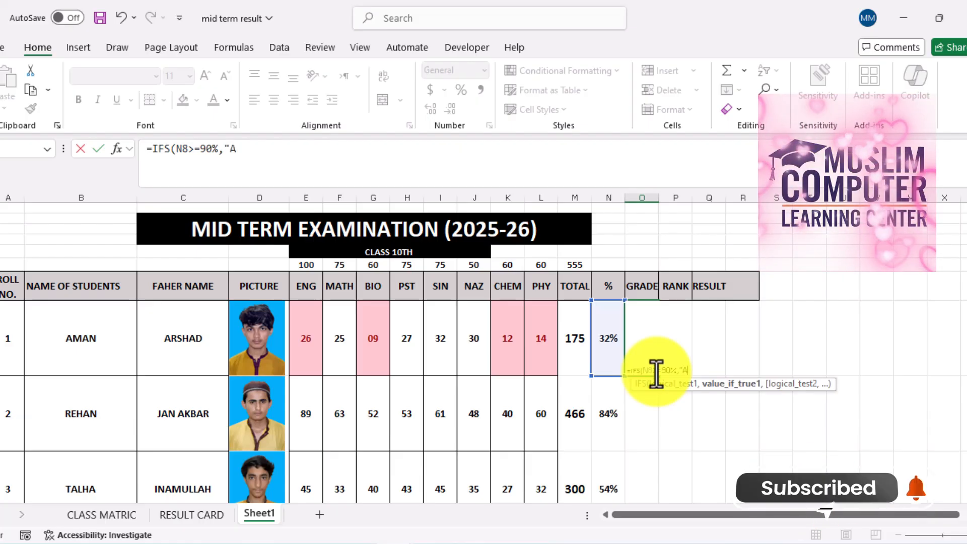
{"action": "type", "text": "+"}
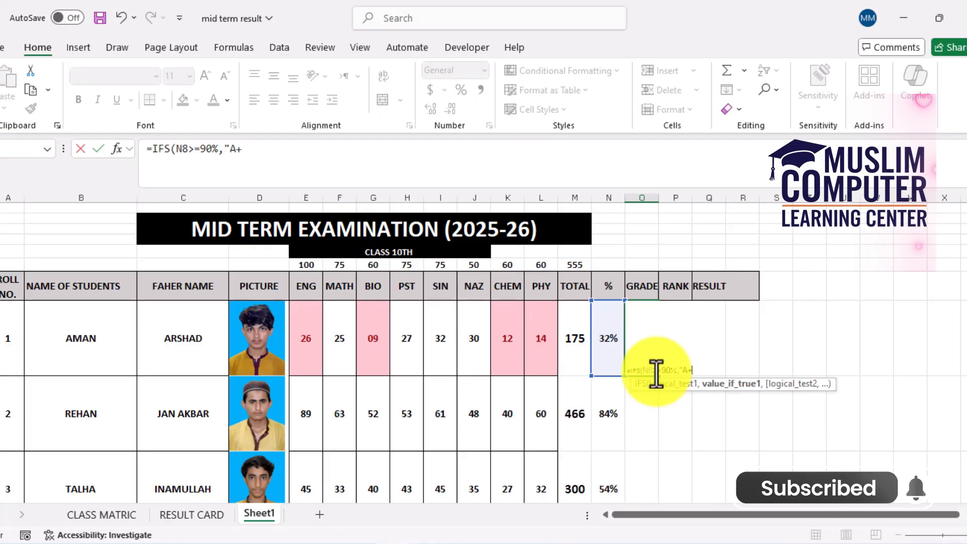
{"action": "type", "text": "\","}
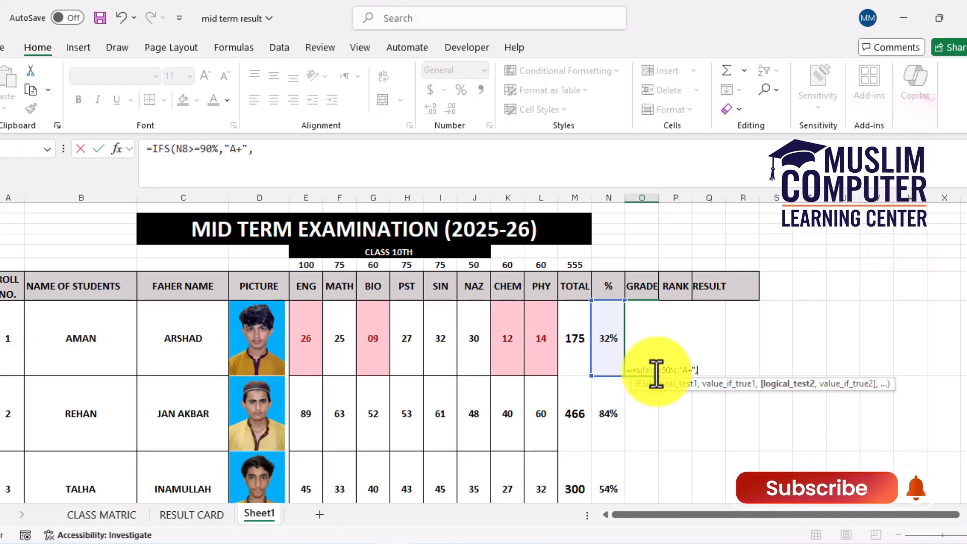
Extend the first student's IFS grade formula with a second condition, N8>=80%, that returns "A"
{"action": "left_click", "coordinate": [606, 345]}
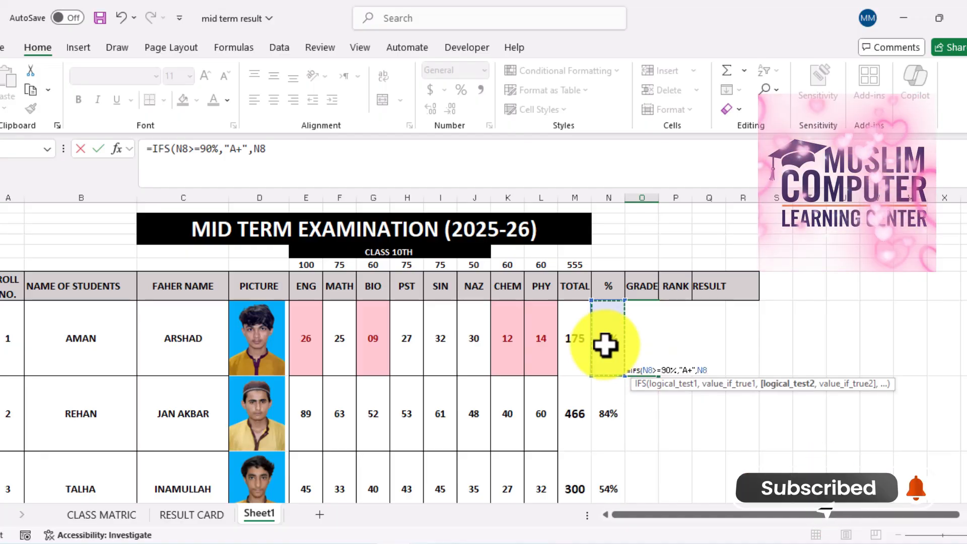
{"action": "type", "text": ">"}
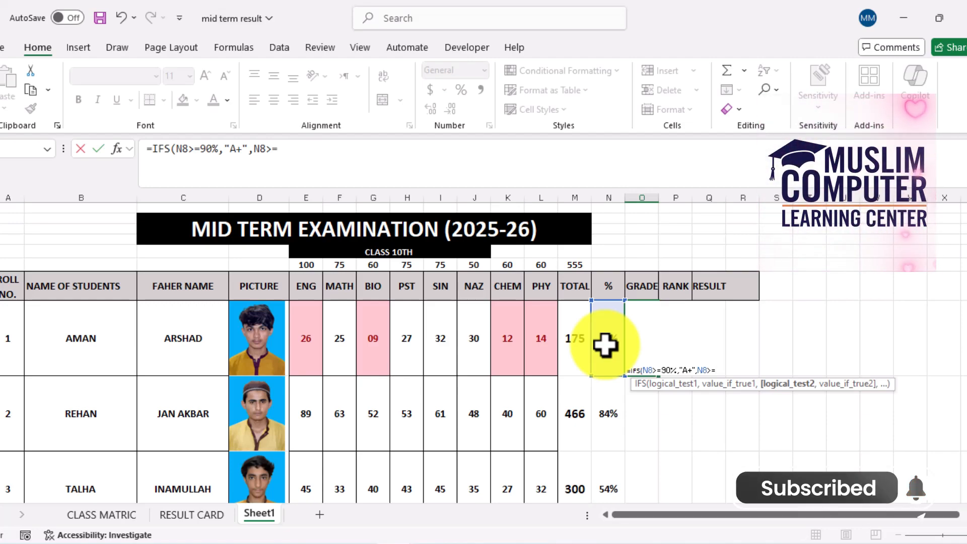
{"action": "type", "text": "=80%"}
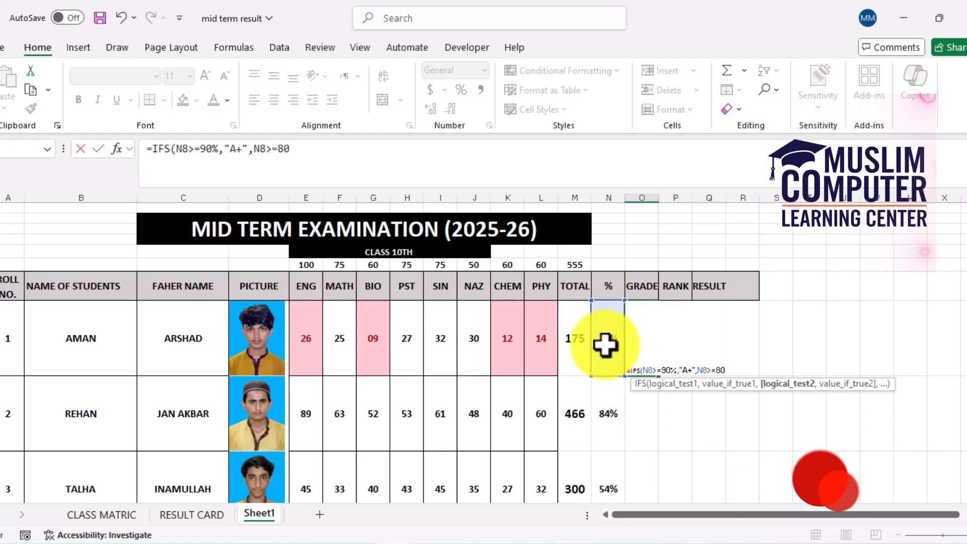
{"action": "type", "text": ","}
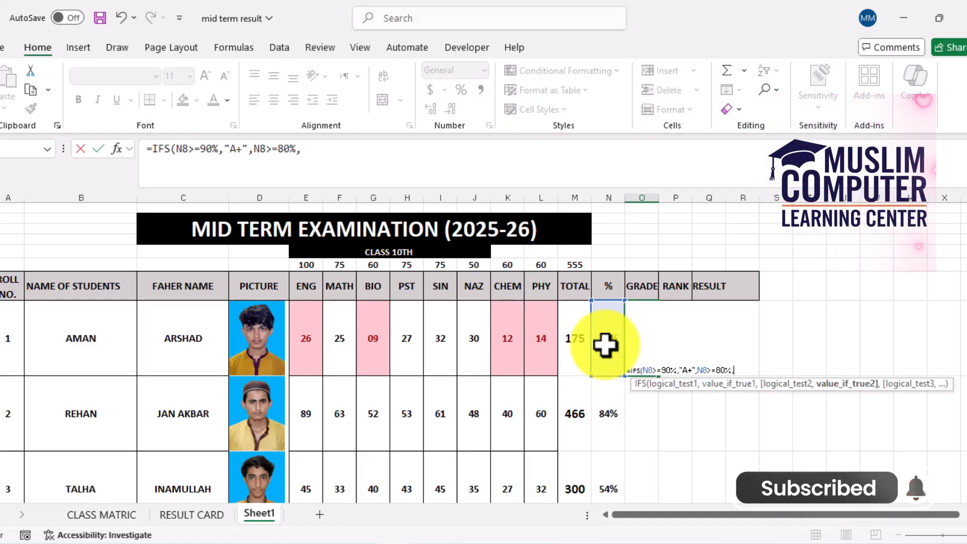
{"action": "type", "text": "\""}
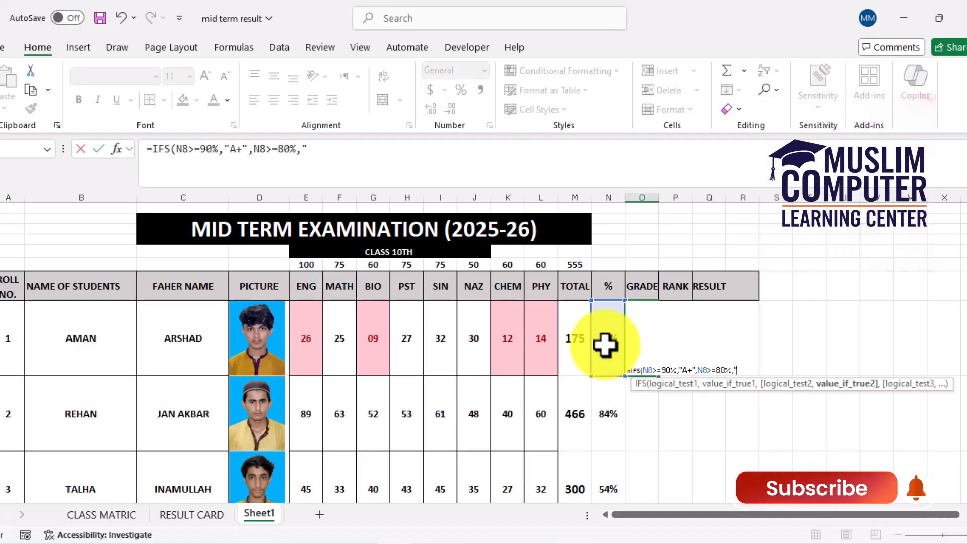
{"action": "type", "text": "a"}
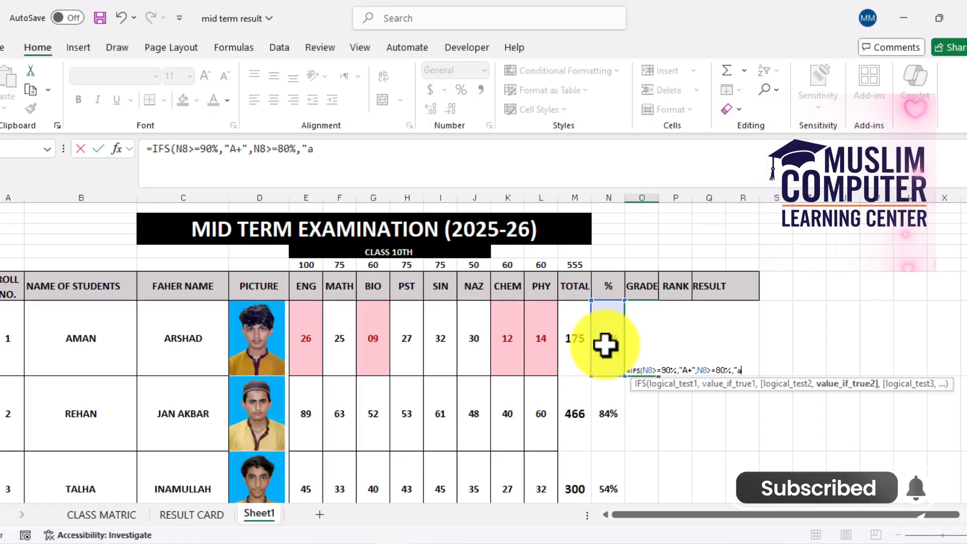
{"action": "type", "text": "A"}
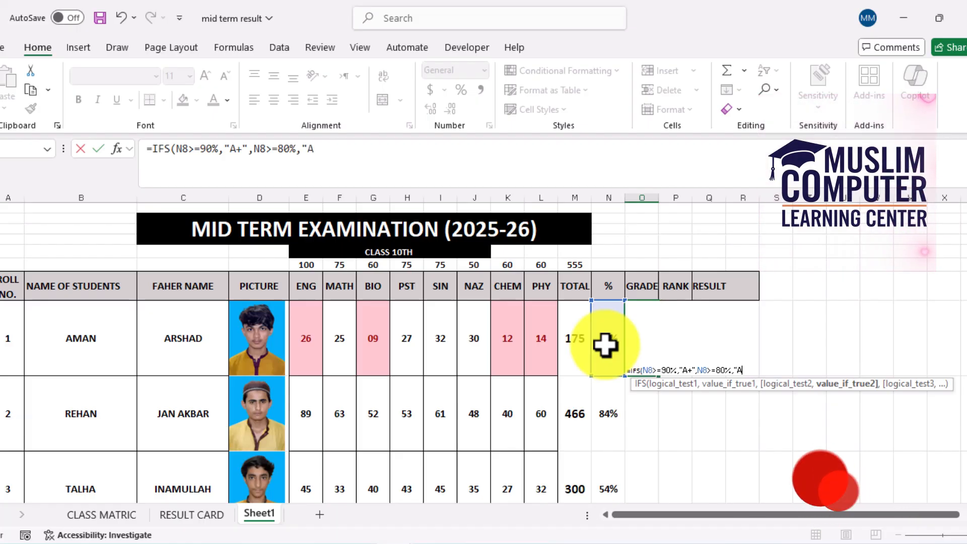
{"action": "type", "text": "\""}
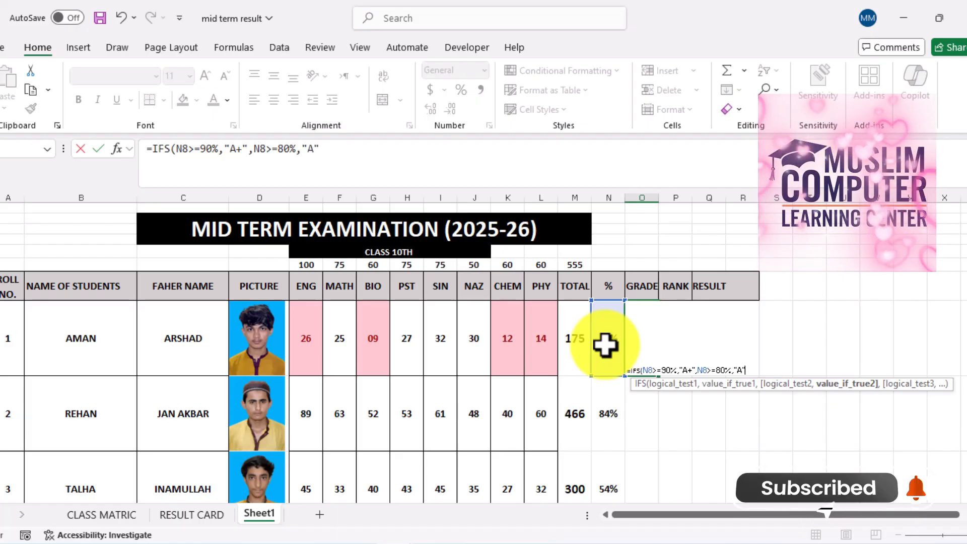
{"action": "type", "text": ","}
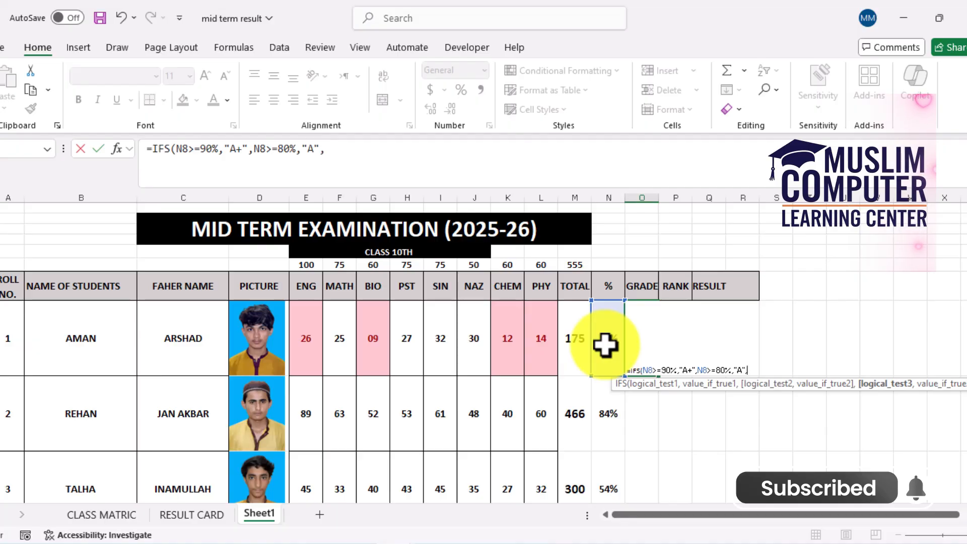
Add a third condition to the IFS grade formula, N8>=70%, that returns "B"
{"action": "left_click", "coordinate": [605, 345]}
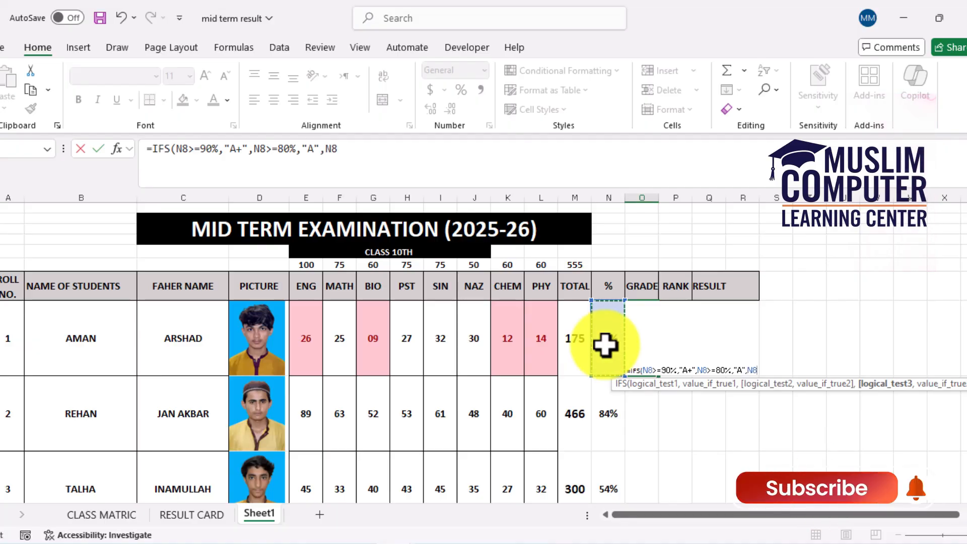
{"action": "type", "text": ">="}
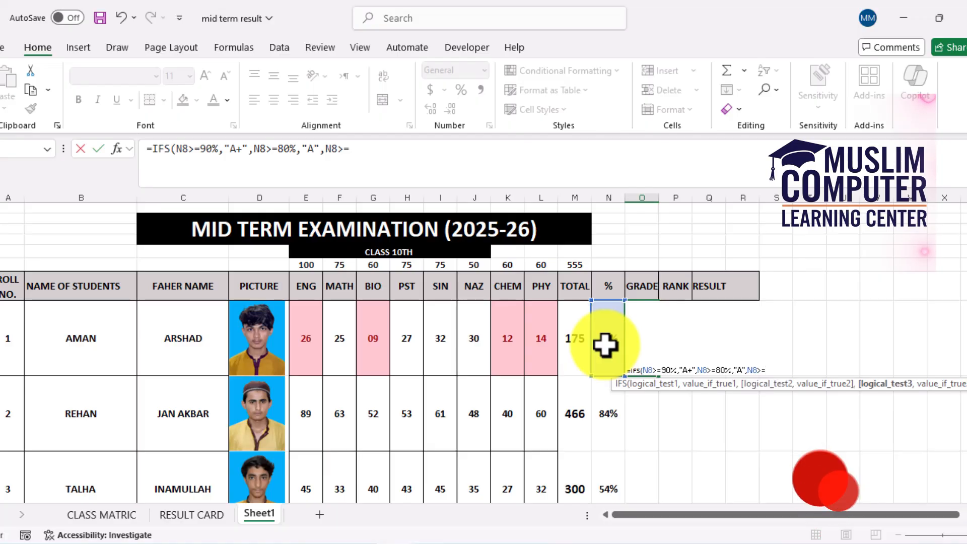
{"action": "type", "text": "70"}
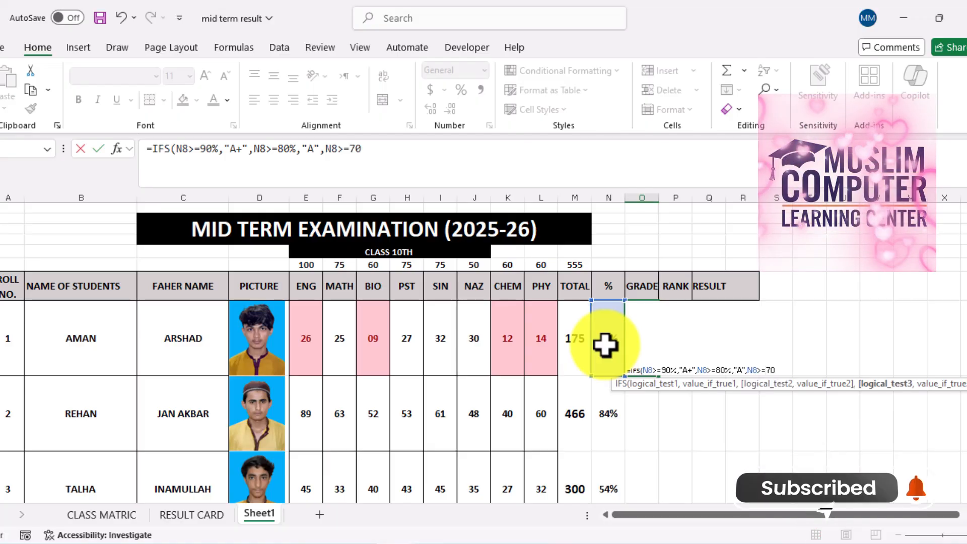
{"action": "type", "text": "%"}
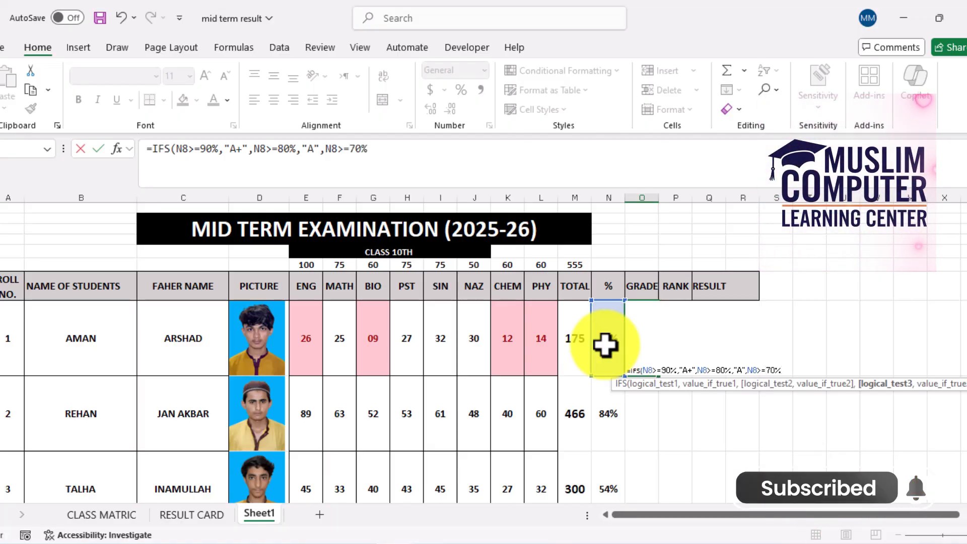
{"action": "type", "text": ",\"b"}
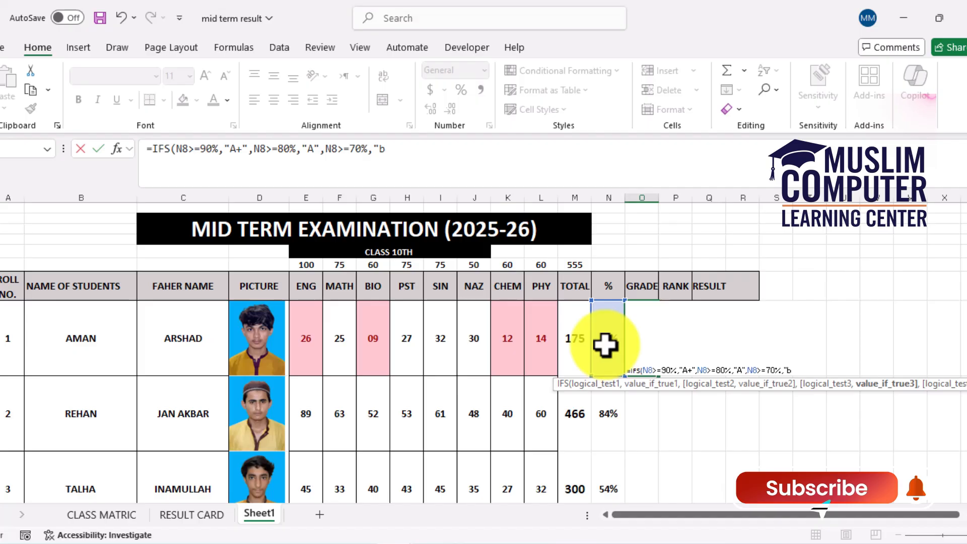
{"action": "key", "text": "BackSpace"}
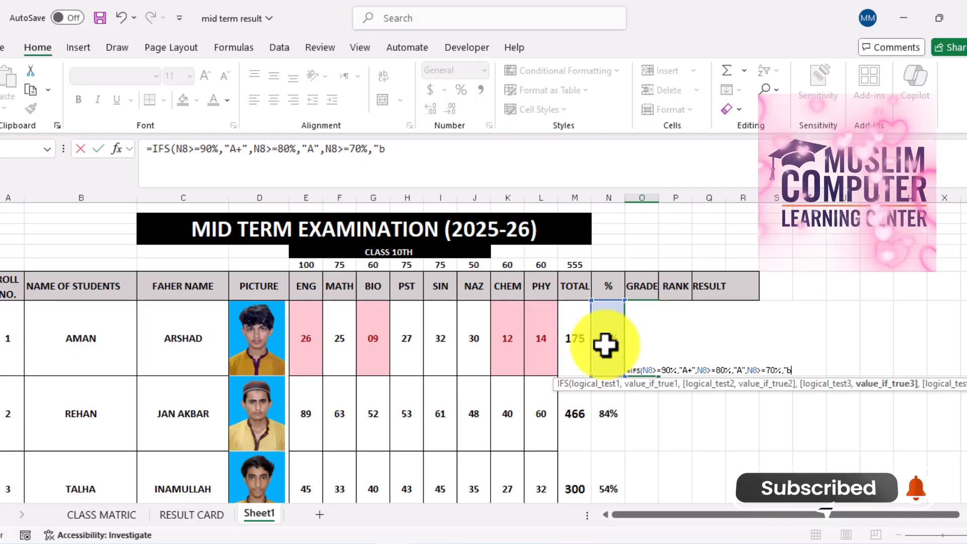
{"action": "type", "text": "B"}
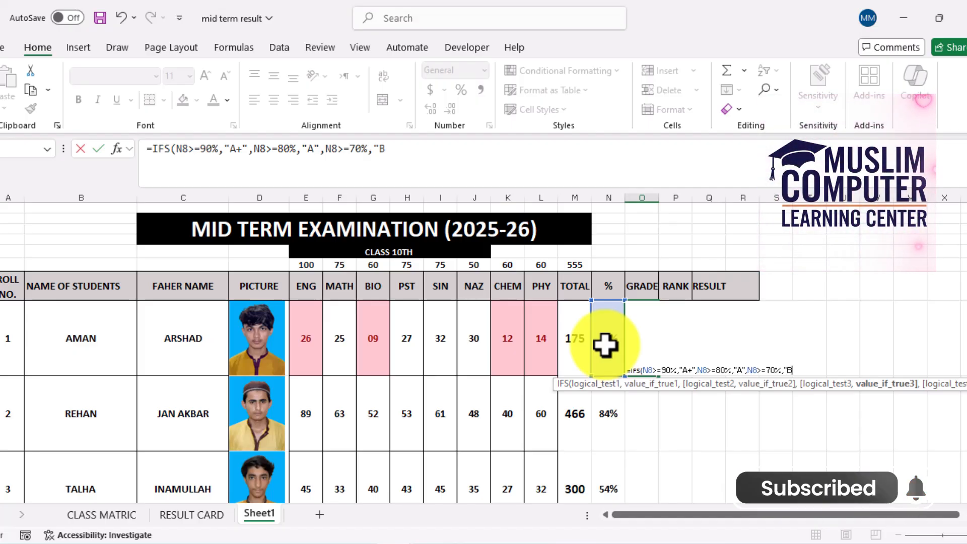
{"action": "type", "text": "\","}
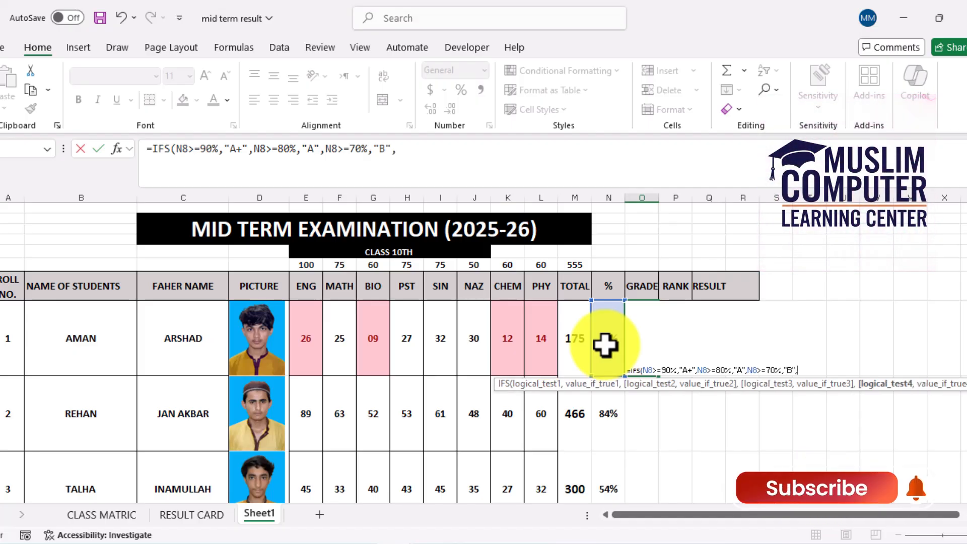
Add a fourth condition to the IFS grade formula, N8>=60%, that returns "C"
{"action": "left_click", "coordinate": [606, 346]}
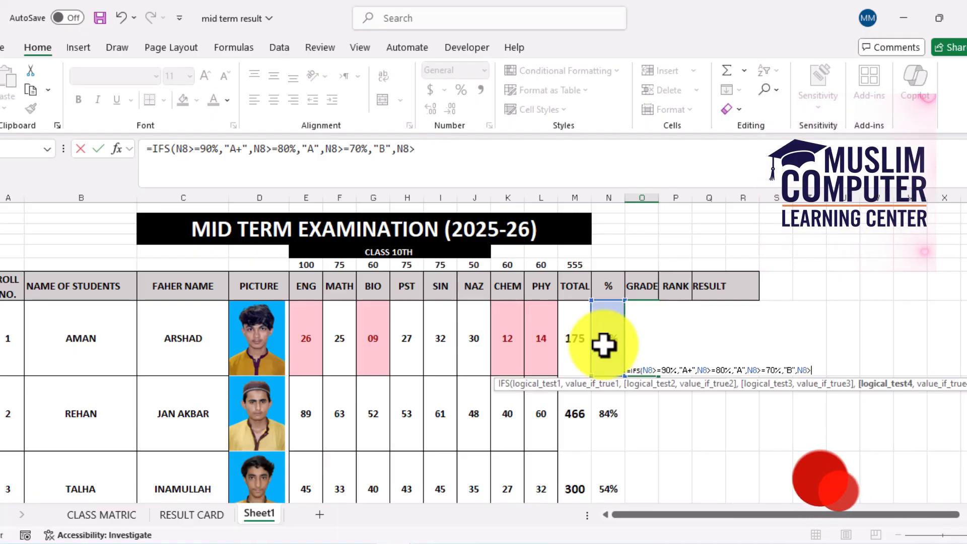
{"action": "type", "text": ">"}
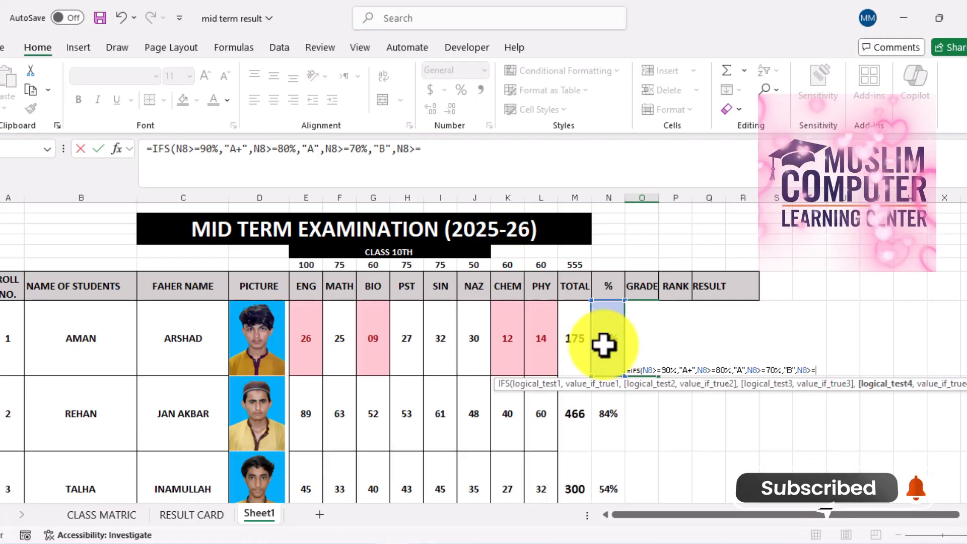
{"action": "type", "text": "=60"}
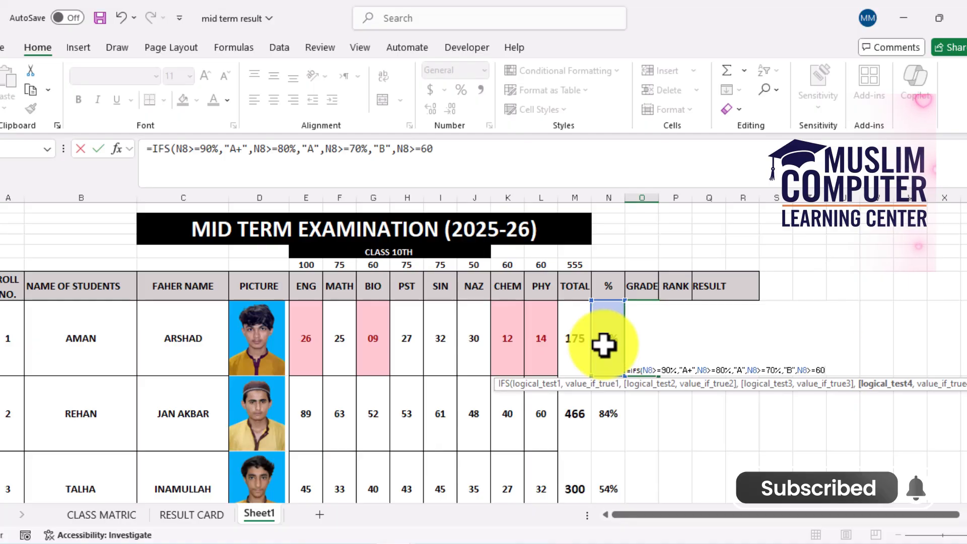
{"action": "type", "text": "%,"}
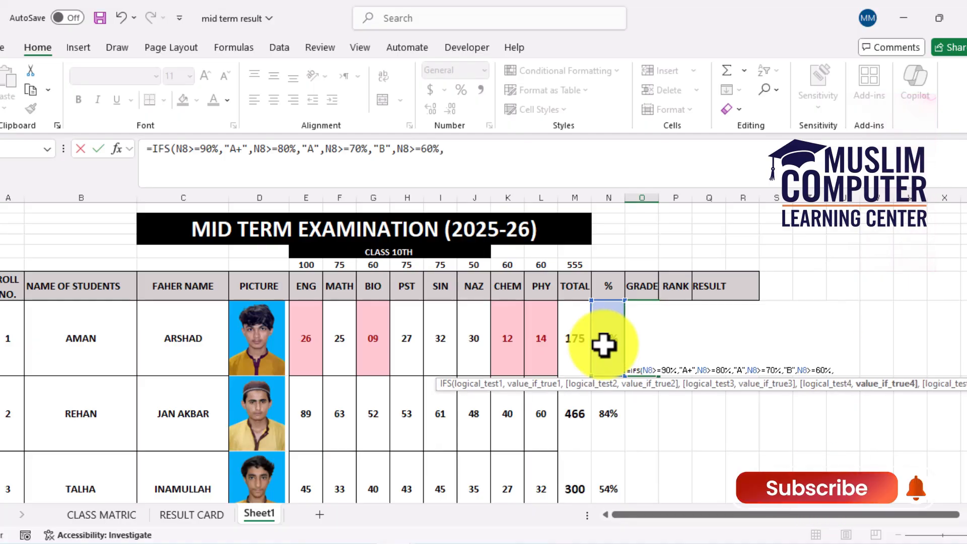
{"action": "type", "text": "\""}
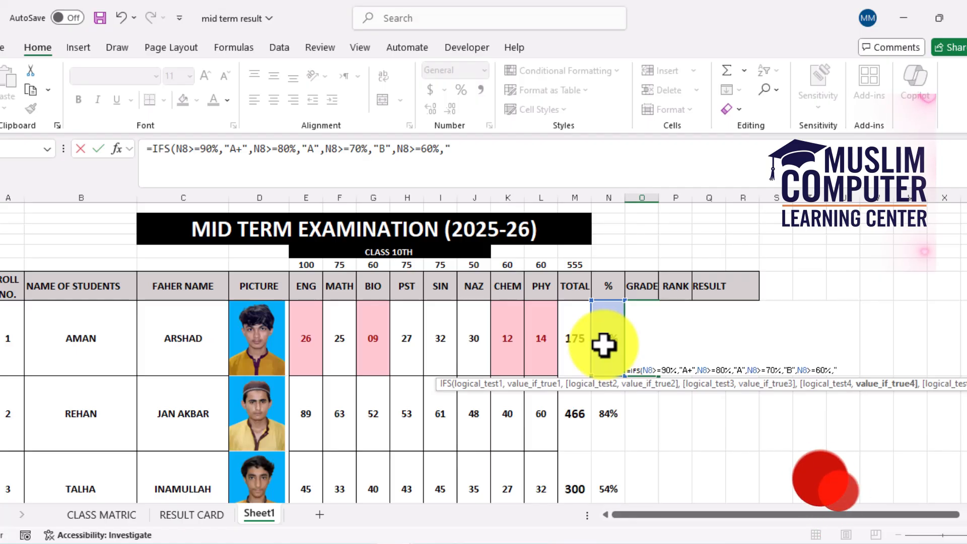
{"action": "type", "text": "C\","}
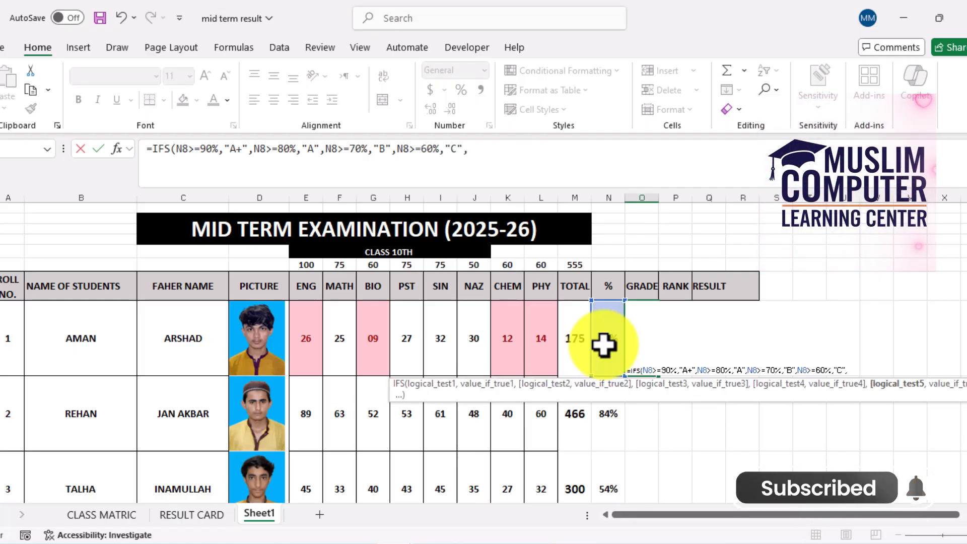
Add a fifth condition to the IFS grade formula, N8>=50%, that returns "D"
{"action": "left_click", "coordinate": [604, 345]}
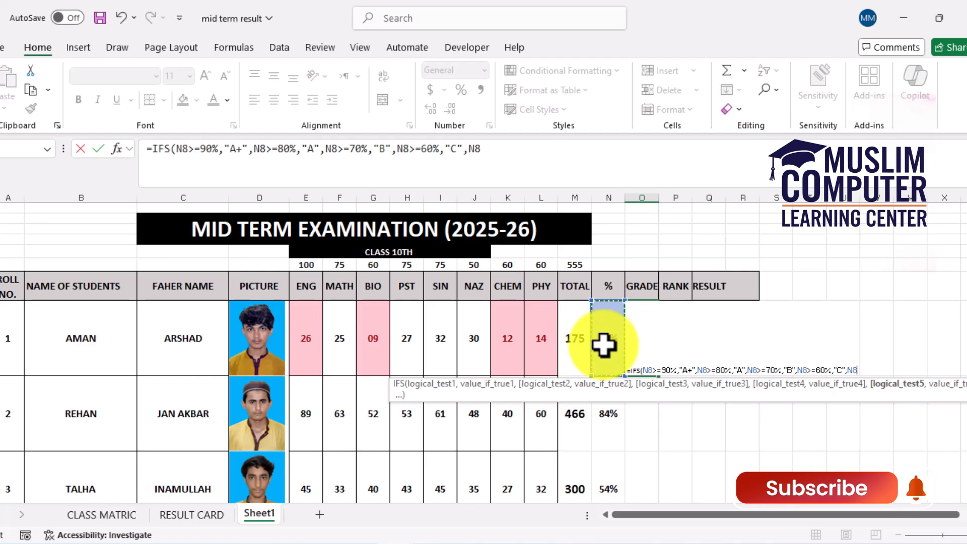
{"action": "type", "text": ">="}
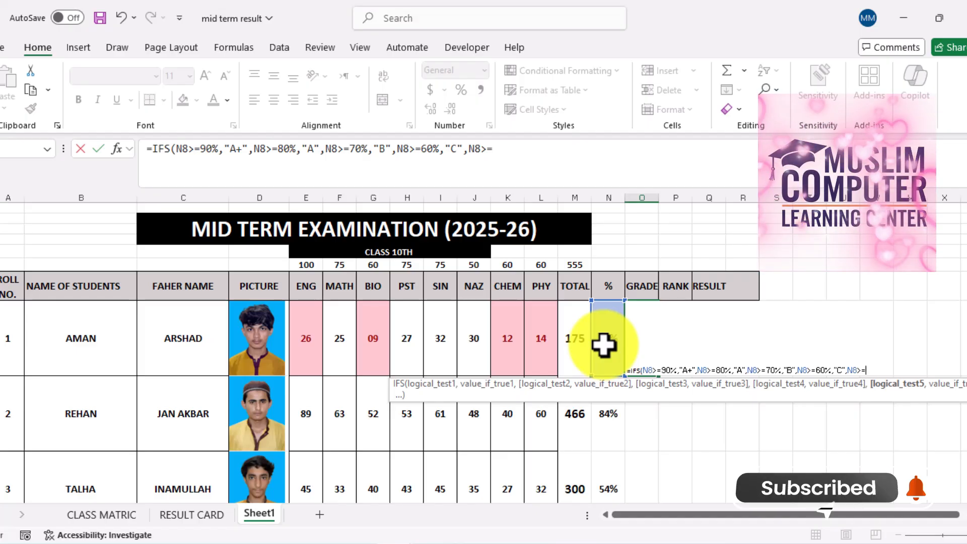
{"action": "type", "text": "50"}
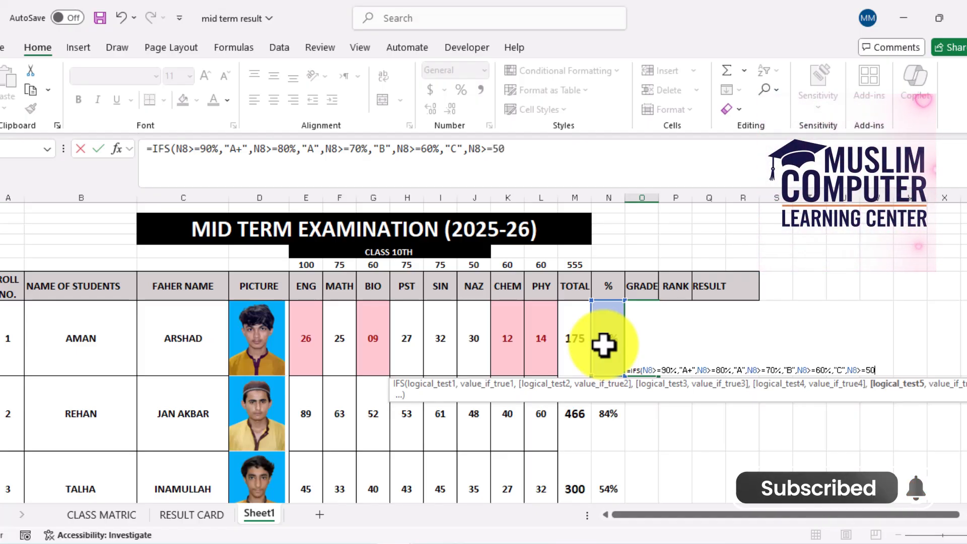
{"action": "type", "text": "%"}
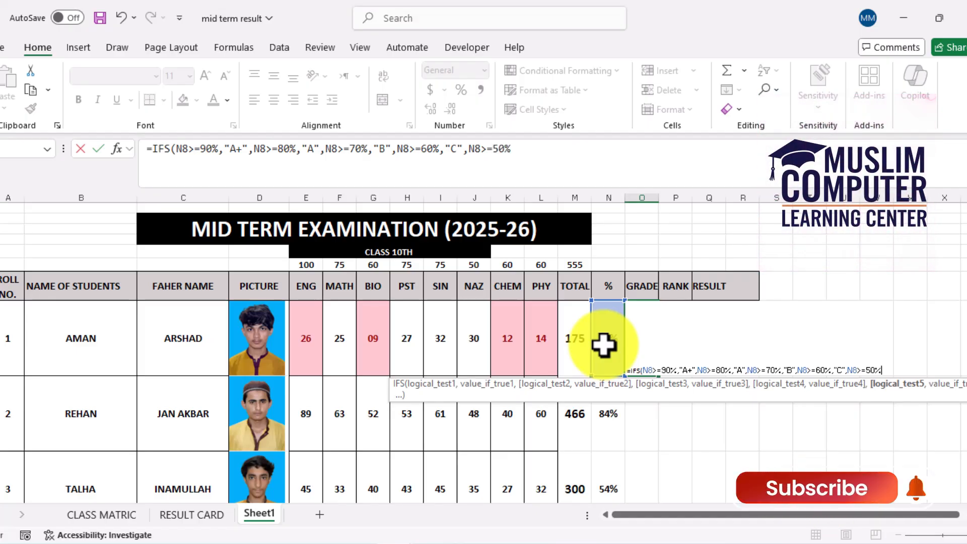
{"action": "type", "text": ",\""}
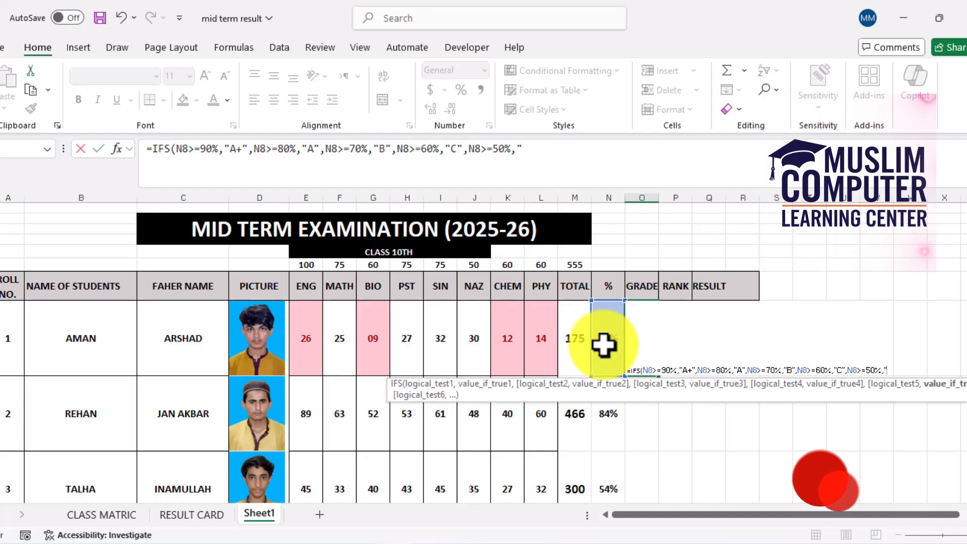
{"action": "type", "text": "D\","}
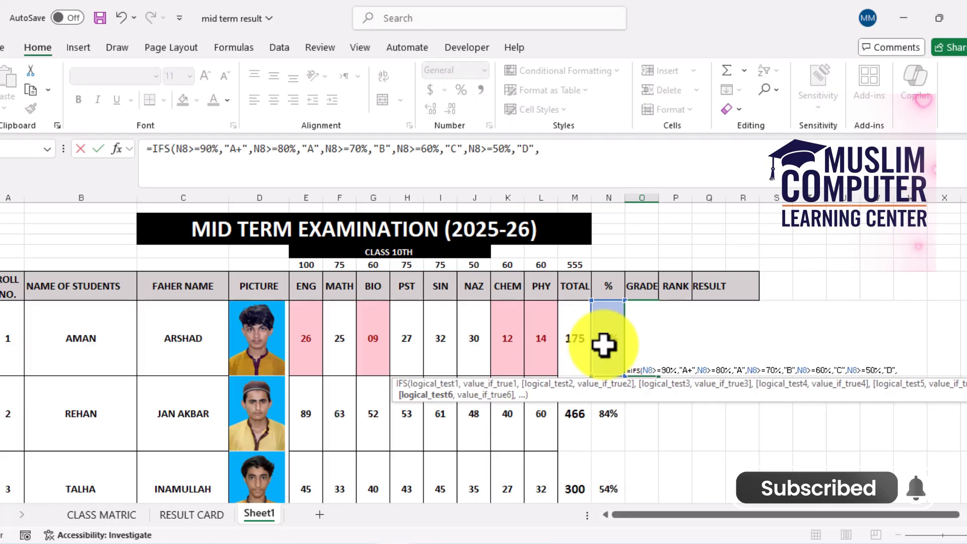
{"action": "type", "text": "N8"}
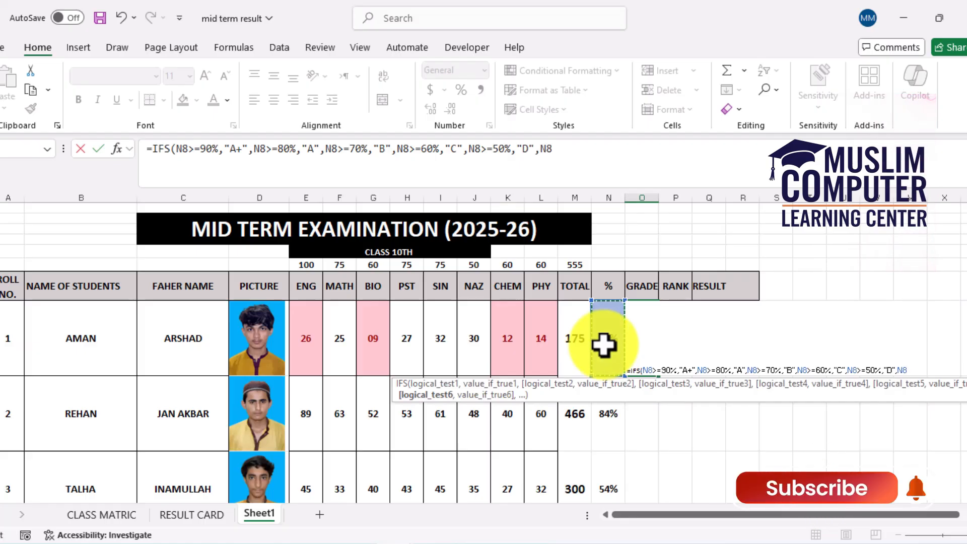
{"action": "type", "text": ">="}
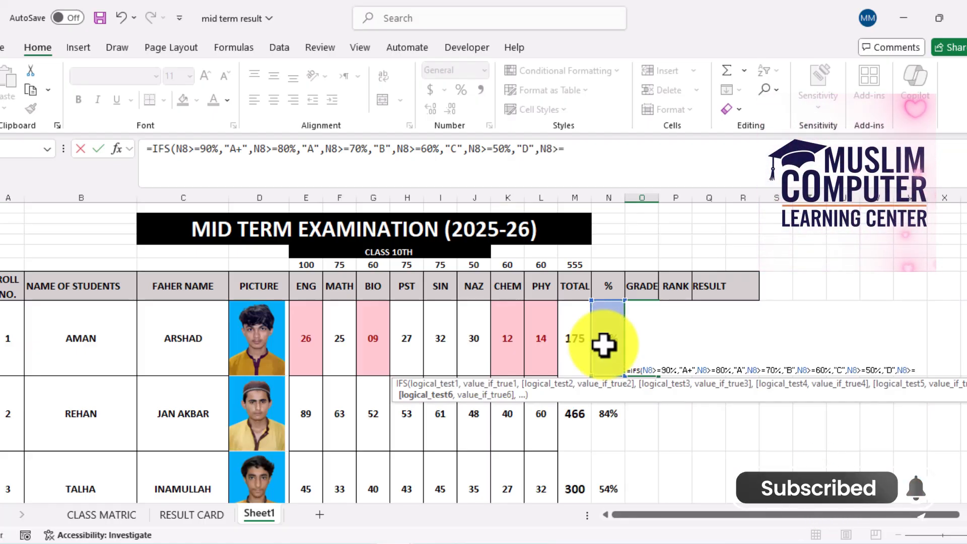
{"action": "type", "text": "40"}
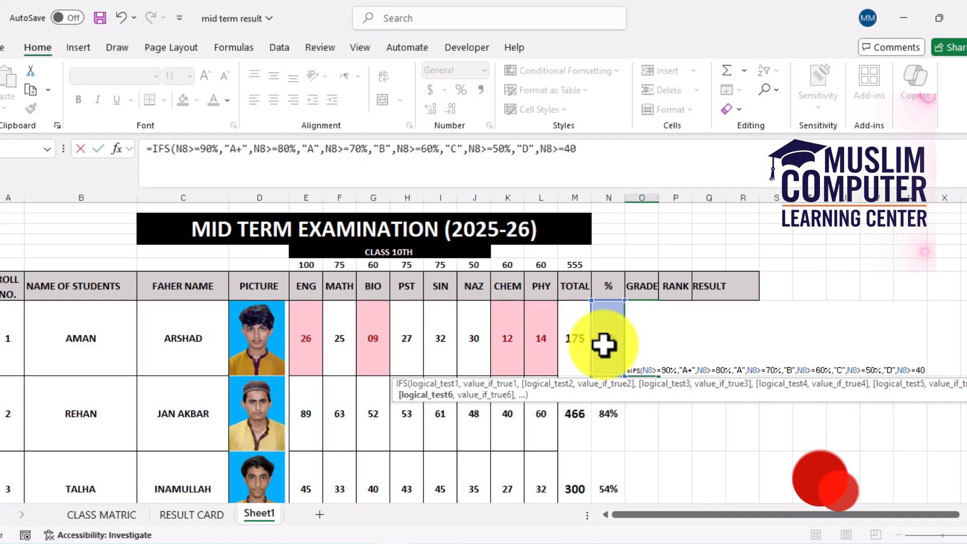
{"action": "type", "text": "%,\""}
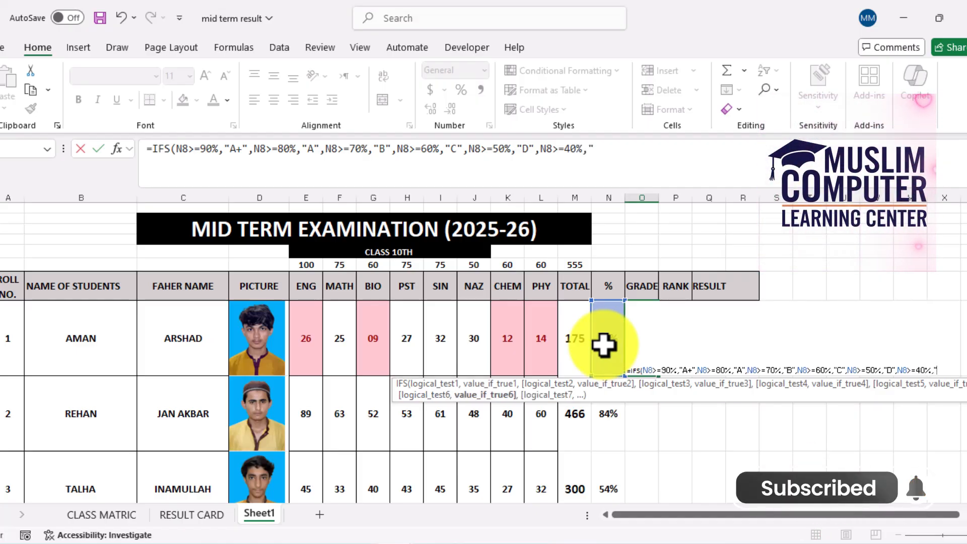
{"action": "type", "text": "E"}
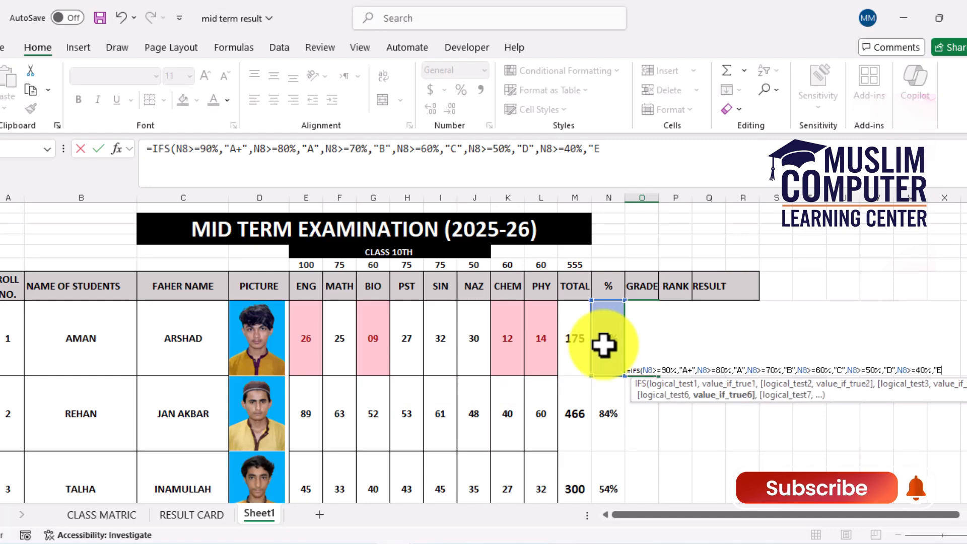
{"action": "type", "text": "\","}
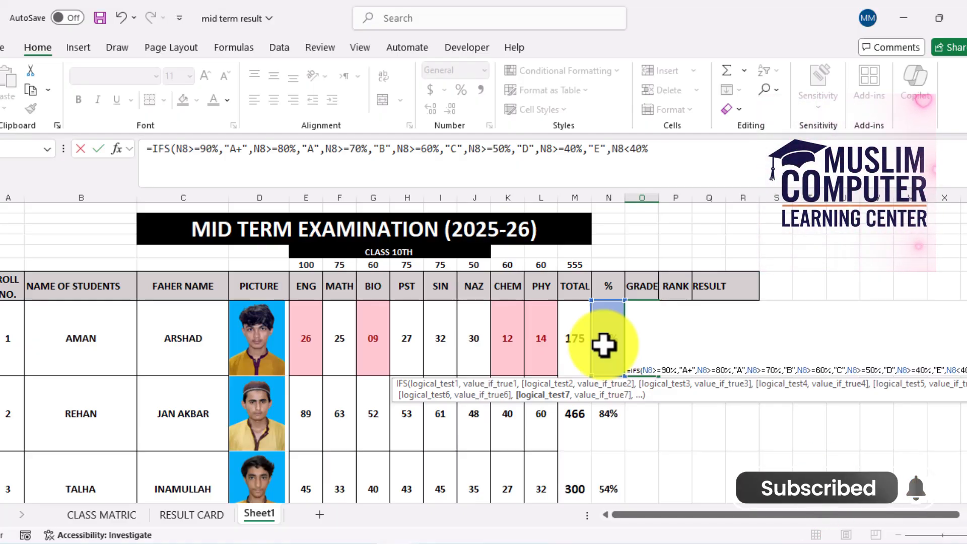
Finish the IFS grade formula with the condition N8<40% returning "F", then close the bracket and enter it
{"action": "type", "text": ","}
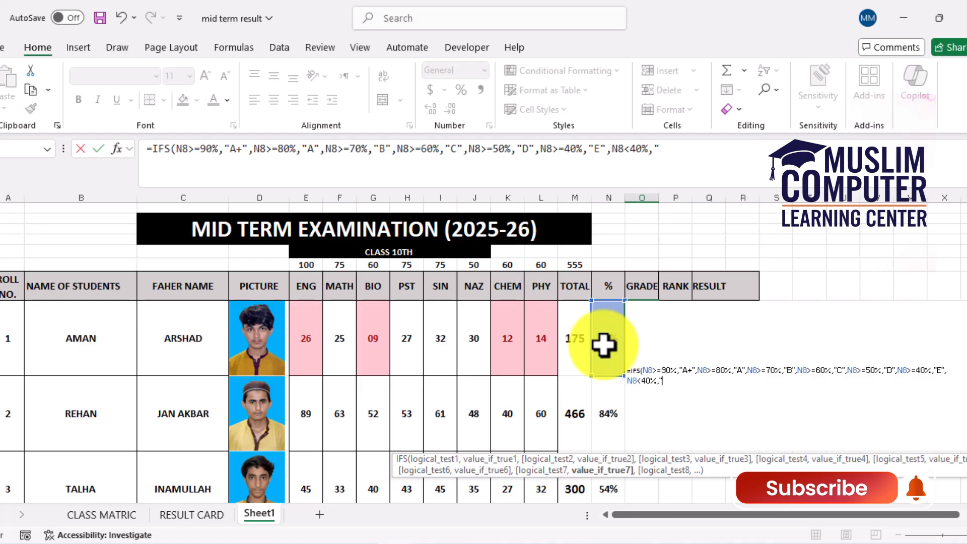
{"action": "type", "text": "\"F\""}
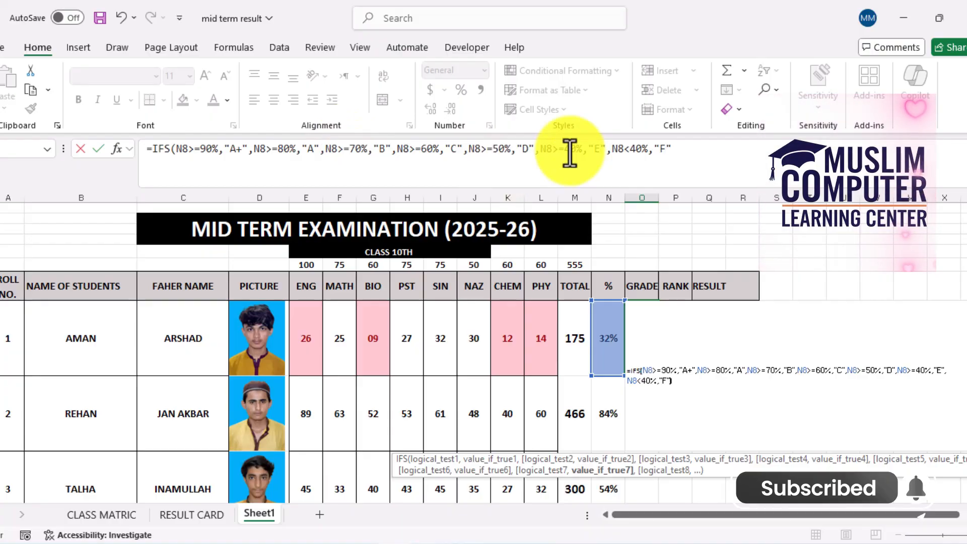
{"action": "type", "text": ")"}
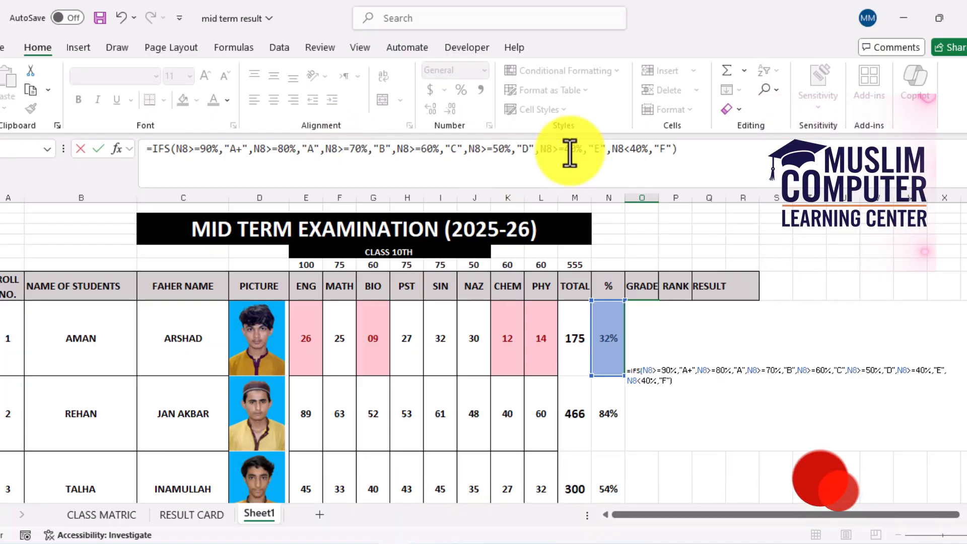
{"action": "key", "text": "Return"}
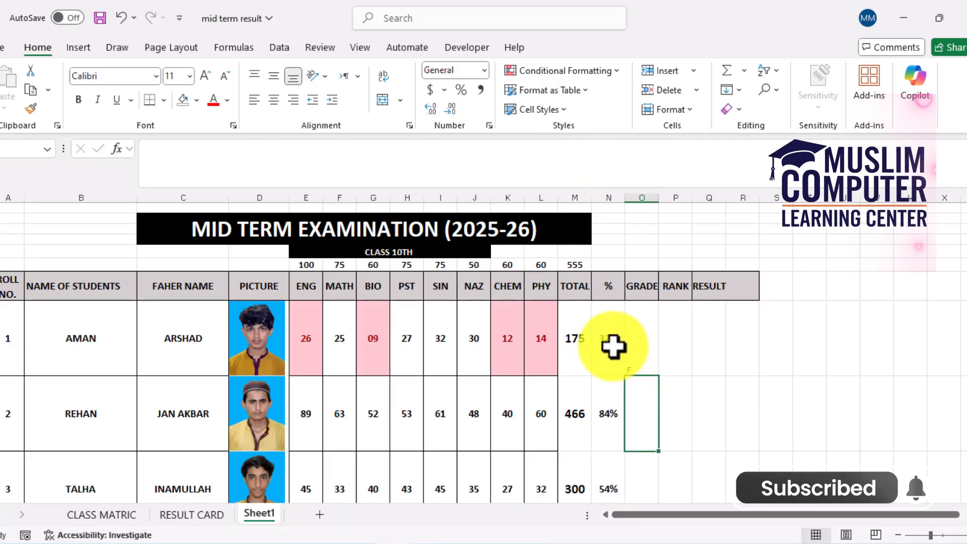
Format the GRADE, RANK and RESULT cells O8:Q17 as 16-point bold text, centred horizontally and vertically
{"action": "left_click", "coordinate": [637, 359]}
{"action": "left_click_drag", "start_coordinate": [636, 363], "coordinate": [715, 393]}
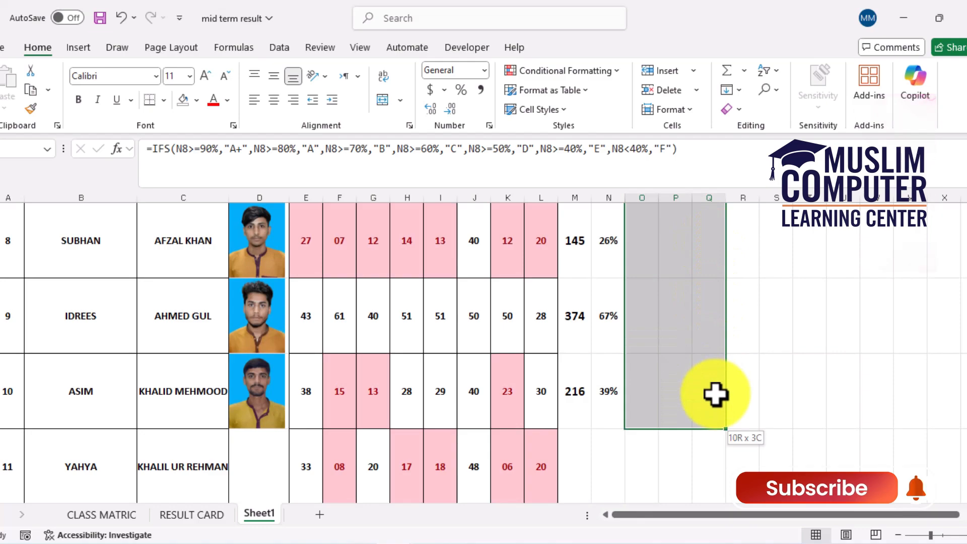
{"action": "left_click", "coordinate": [203, 77]}
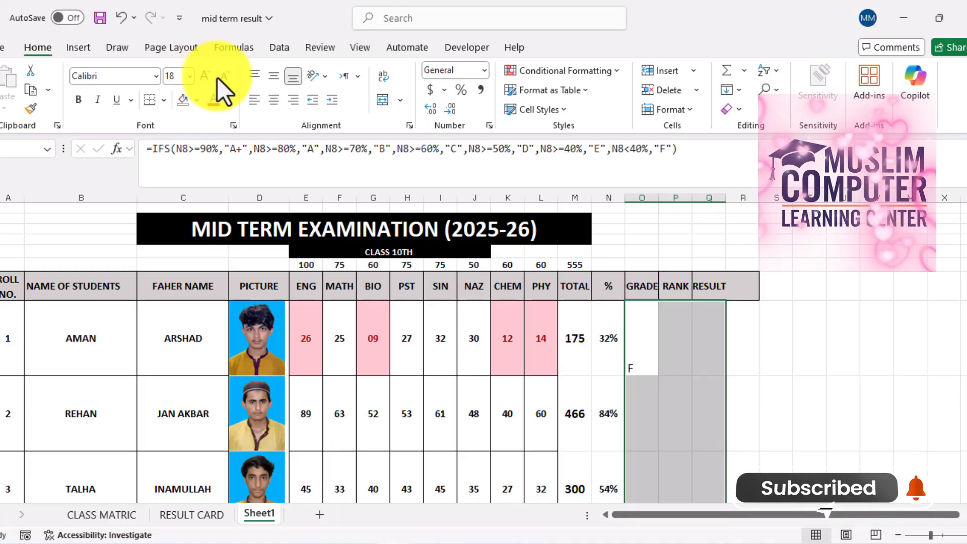
{"action": "left_click", "coordinate": [274, 75]}
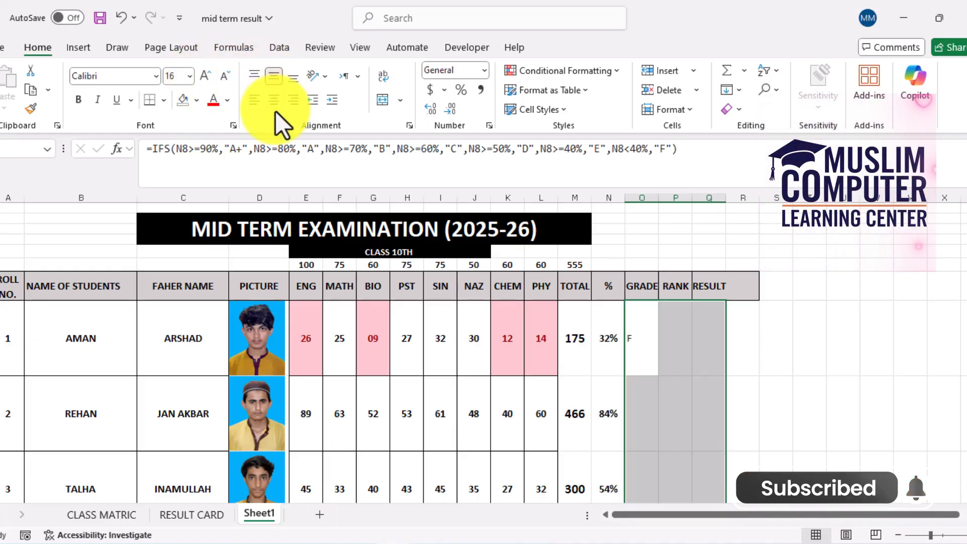
{"action": "left_click", "coordinate": [274, 100]}
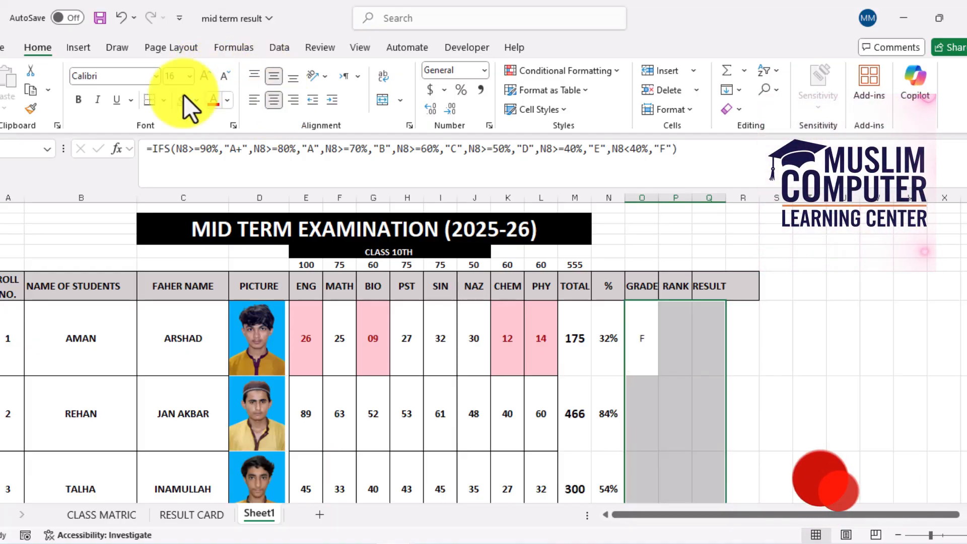
{"action": "left_click", "coordinate": [79, 101]}
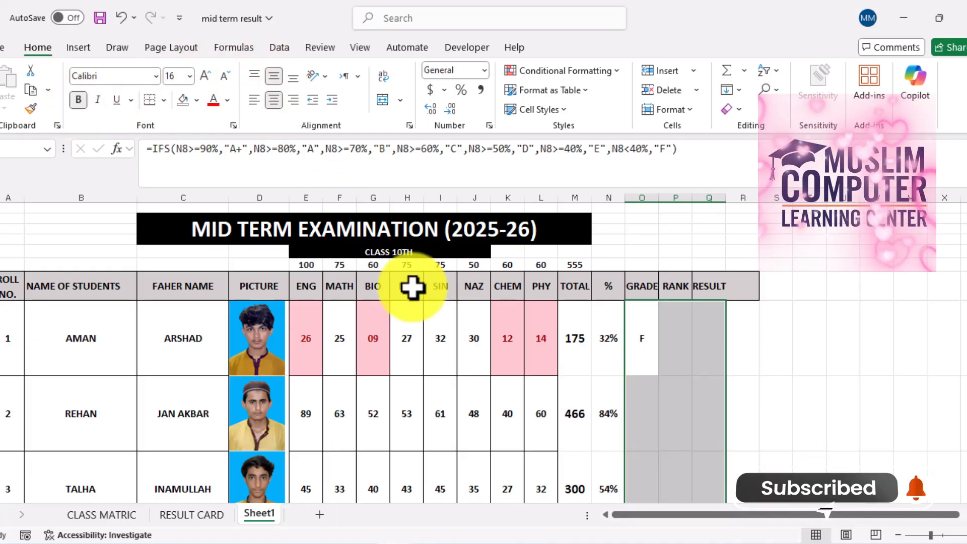
Fill the grade formula from O8 down to O17 for the first ten students
{"action": "left_click", "coordinate": [656, 349]}
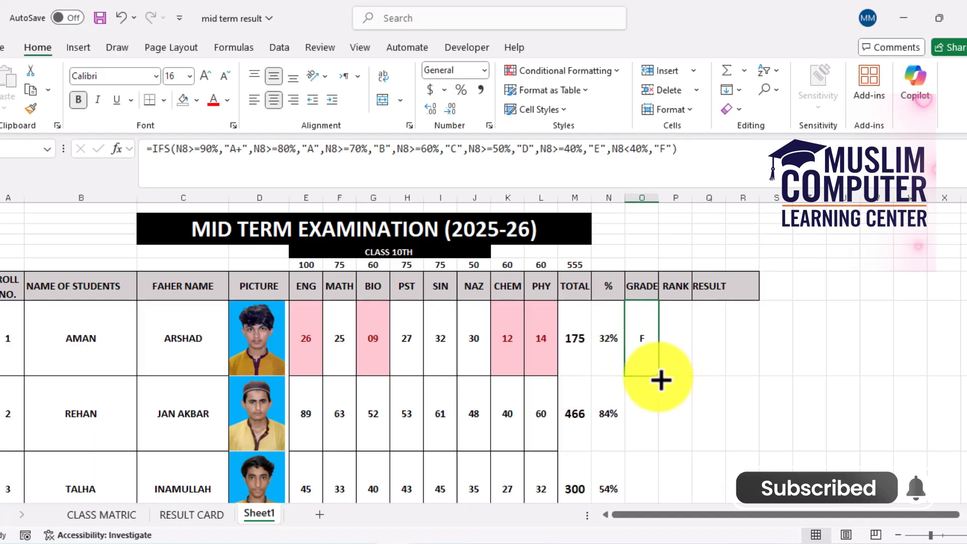
{"action": "left_click_drag", "start_coordinate": [661, 380], "coordinate": [655, 401]}
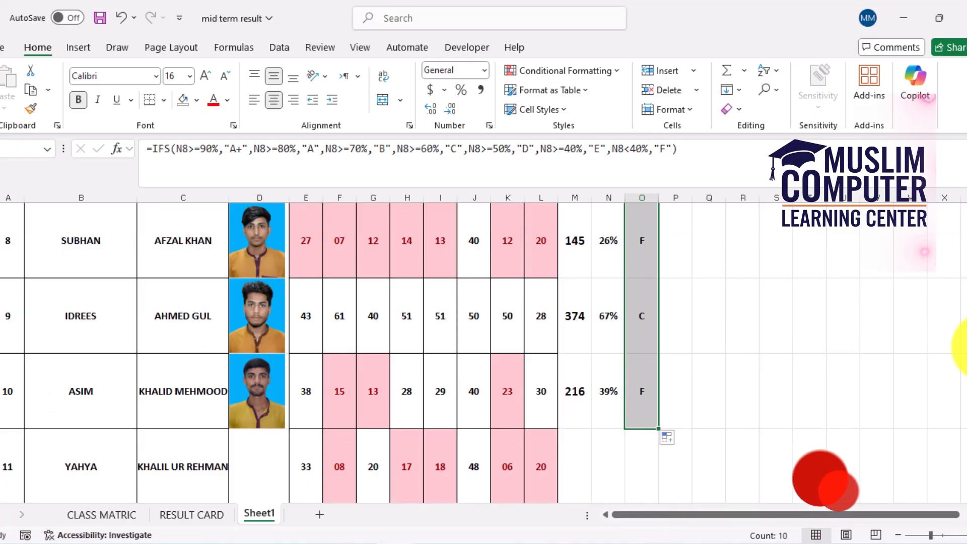
{"action": "scroll", "coordinate": [962, 347], "scroll_direction": "up", "scroll_amount": 4}
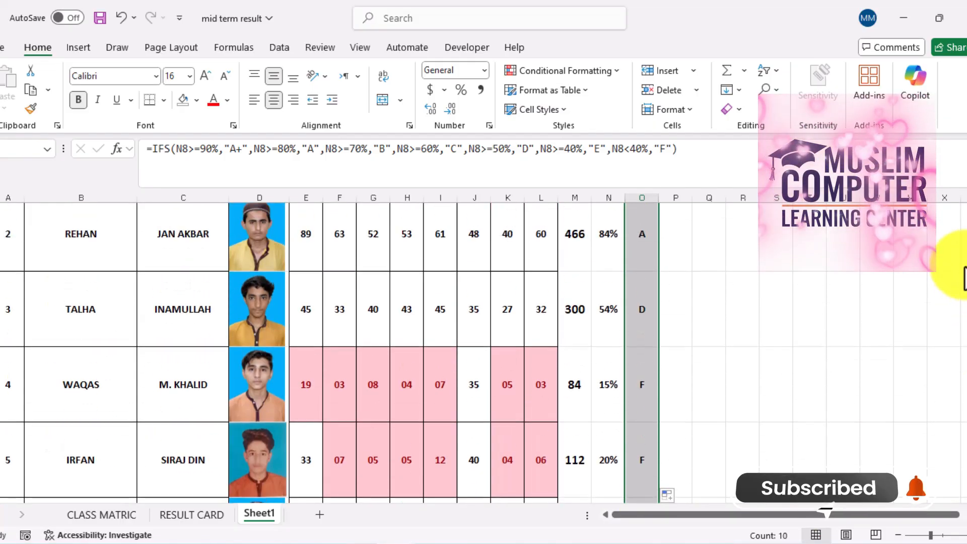
{"action": "scroll", "coordinate": [965, 278], "scroll_direction": "up", "scroll_amount": 1}
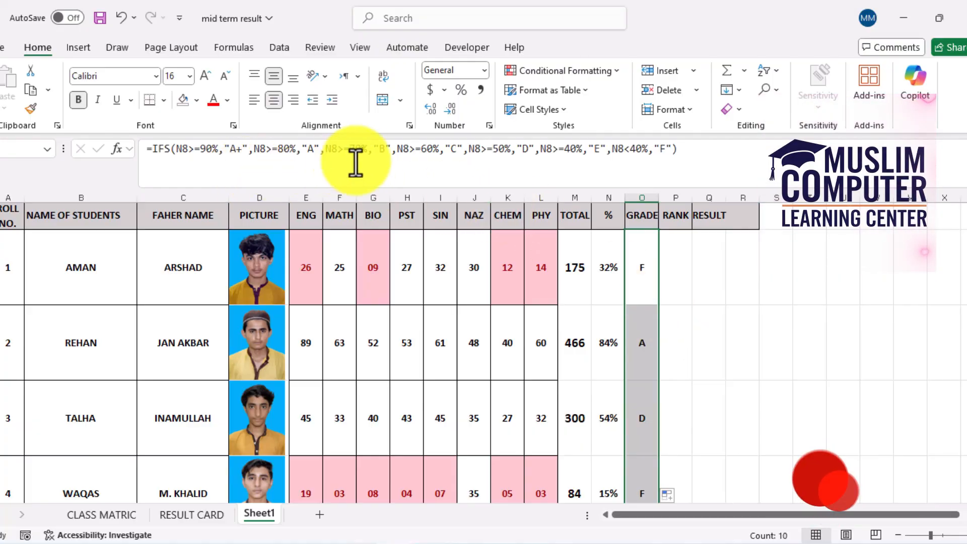
Begin the first student's RANK formula in P8 with =RANK(M8, using the student's total as the number
{"action": "left_click", "coordinate": [666, 264]}
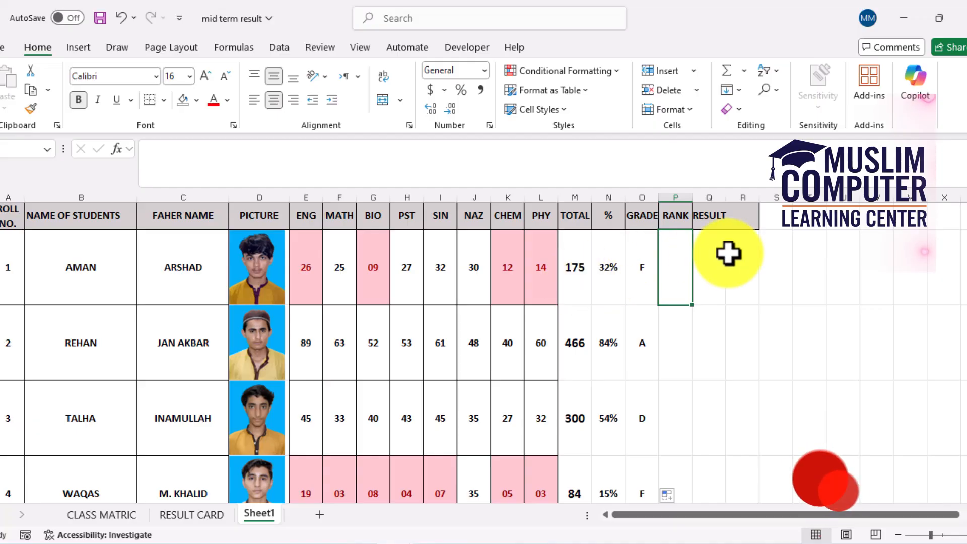
{"action": "type", "text": "="}
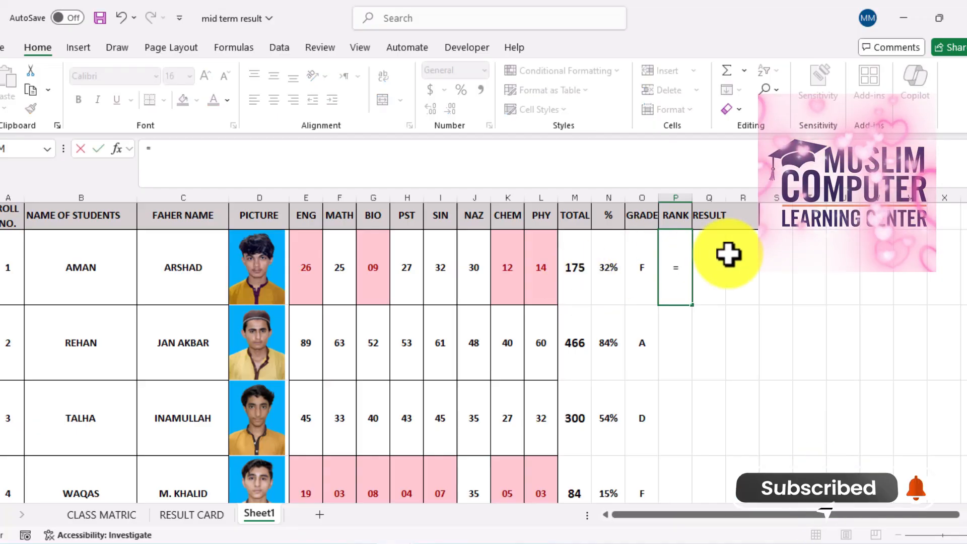
{"action": "type", "text": "RA"}
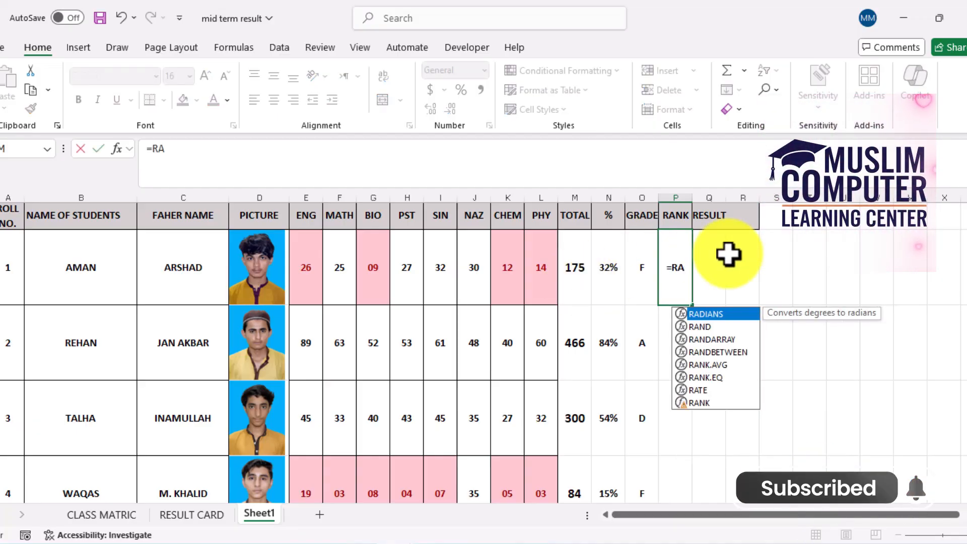
{"action": "type", "text": "NK("}
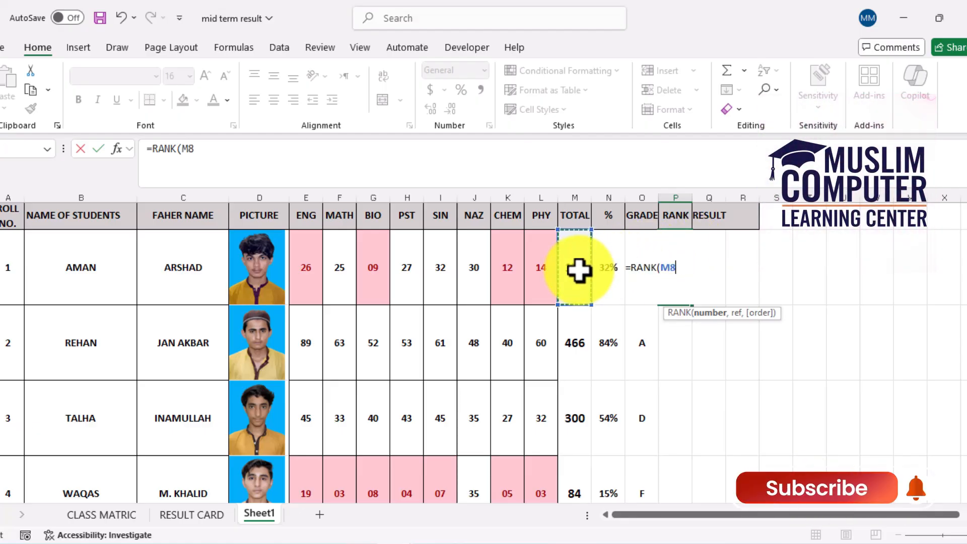
{"action": "type", "text": ","}
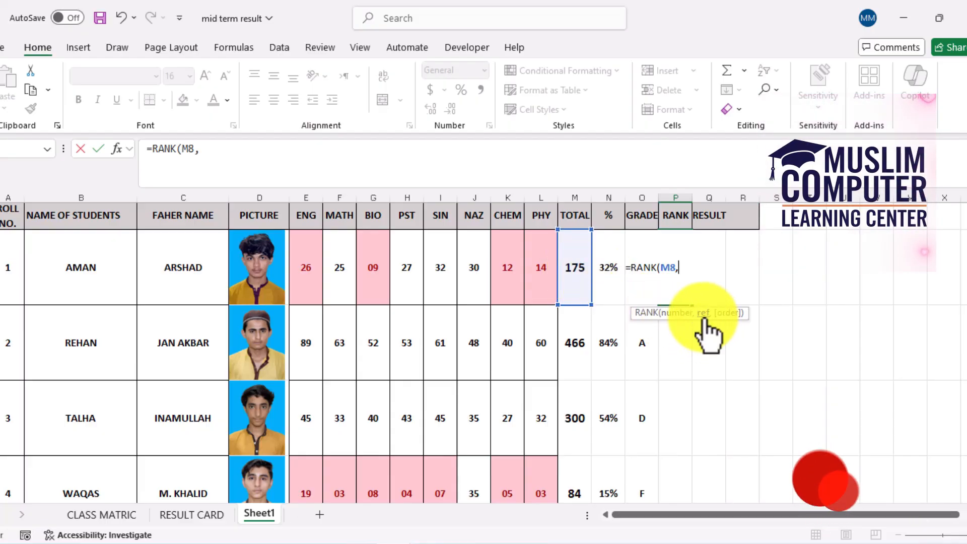
{"action": "left_click_drag", "start_coordinate": [578, 283], "coordinate": [586, 405]}
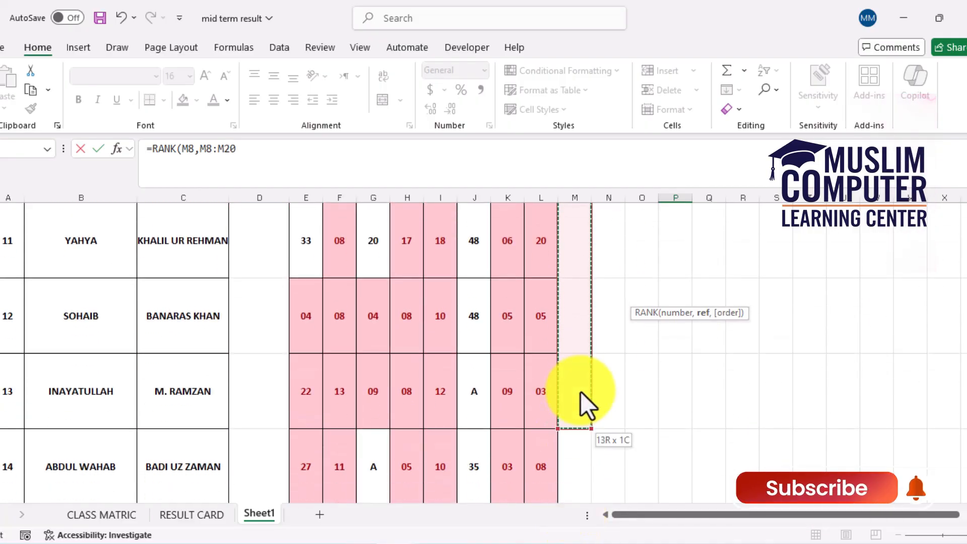
{"action": "left_click_drag", "start_coordinate": [555, 190], "coordinate": [564, 348]}
{"action": "left_click", "coordinate": [564, 349]}
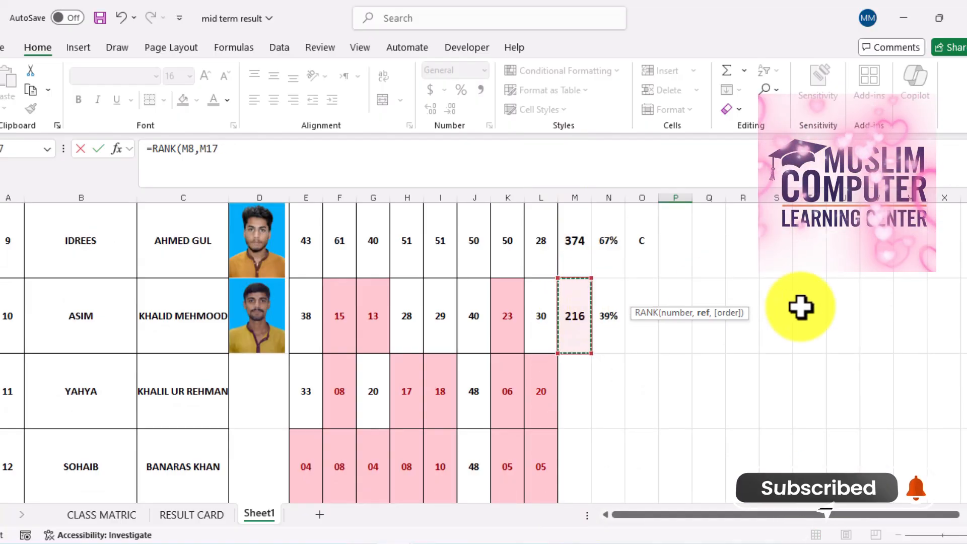
{"action": "scroll", "coordinate": [960, 246], "scroll_direction": "up", "scroll_amount": 4}
{"action": "scroll", "coordinate": [958, 242], "scroll_direction": "up", "scroll_amount": 1}
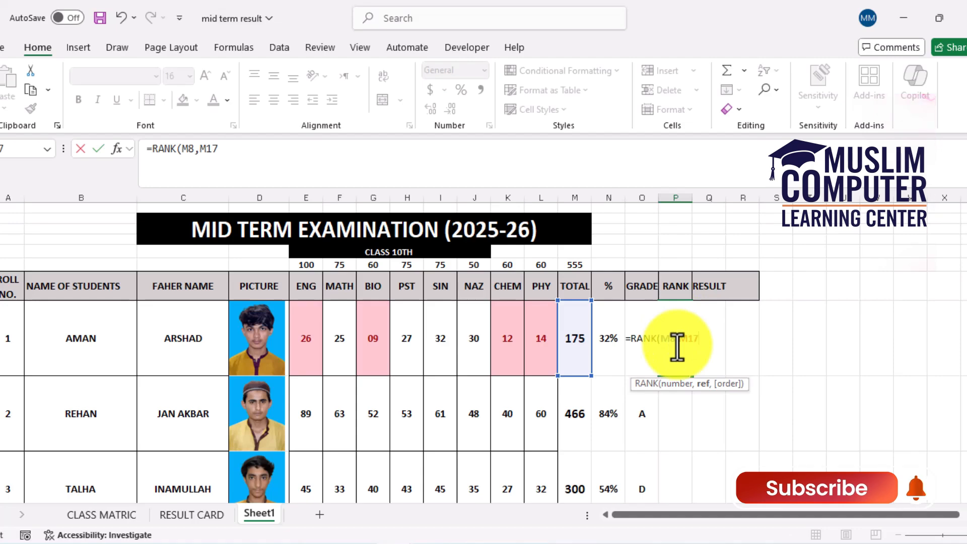
{"action": "key", "text": "BackSpace"}
{"action": "key", "text": "BackSpace"}
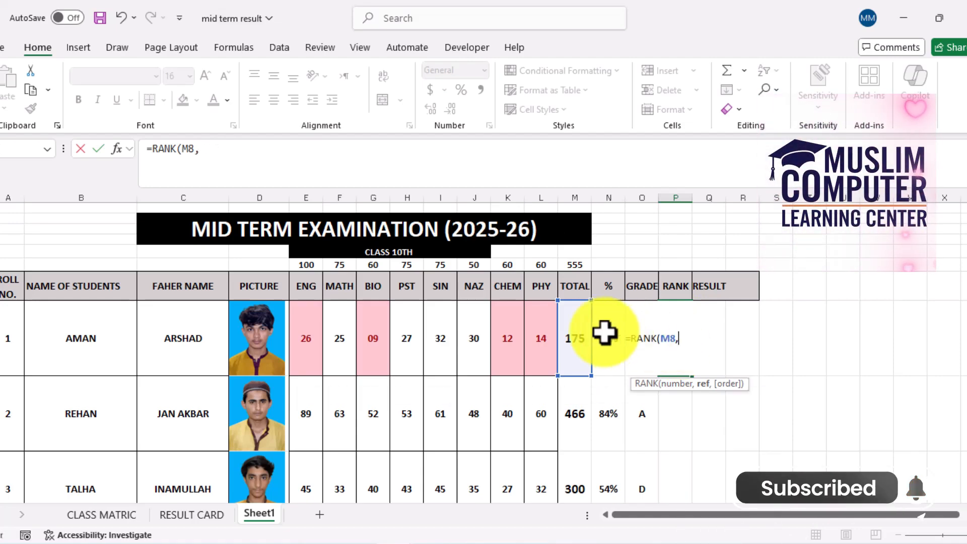
Complete the RANK formula in P8 with the absolute totals range $M$8:$M$17 as the reference and enter it
{"action": "left_click_drag", "start_coordinate": [579, 332], "coordinate": [566, 374]}
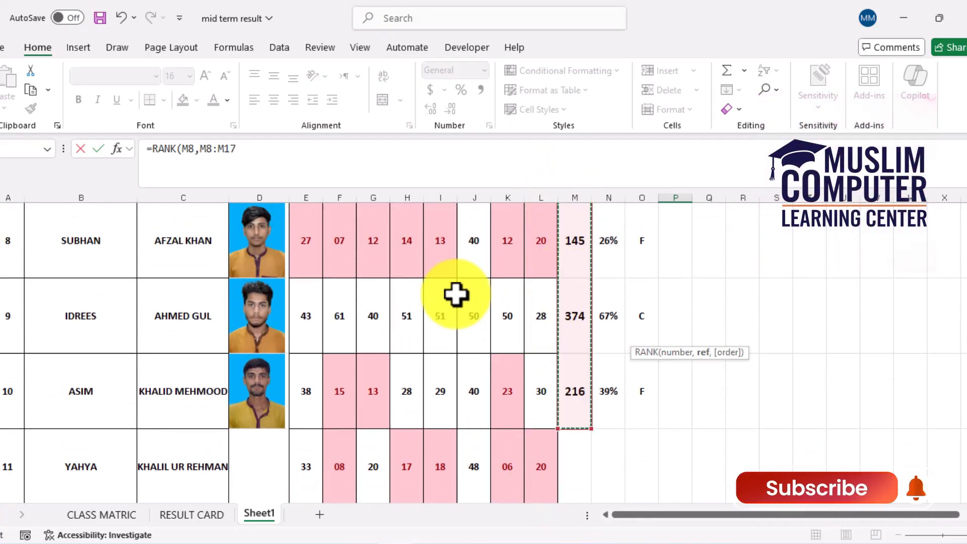
{"action": "key", "text": "F4"}
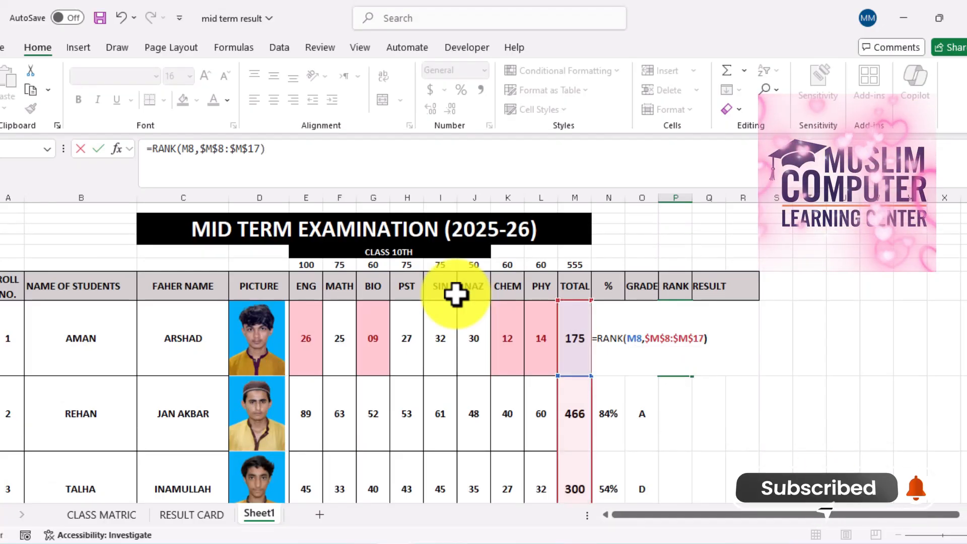
{"action": "key", "text": "Return"}
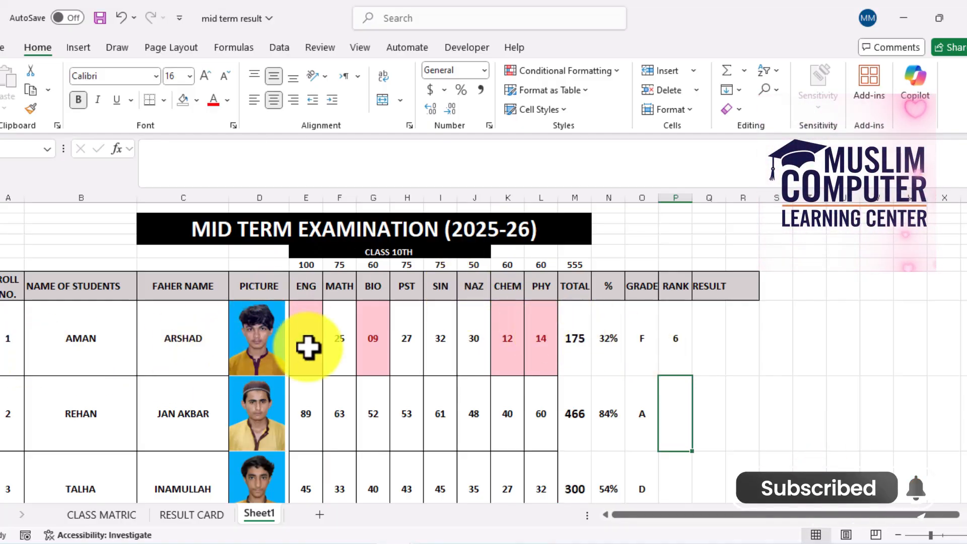
Fill the RANK formula from P8 down to P17 for the first ten students
{"action": "left_click", "coordinate": [674, 346]}
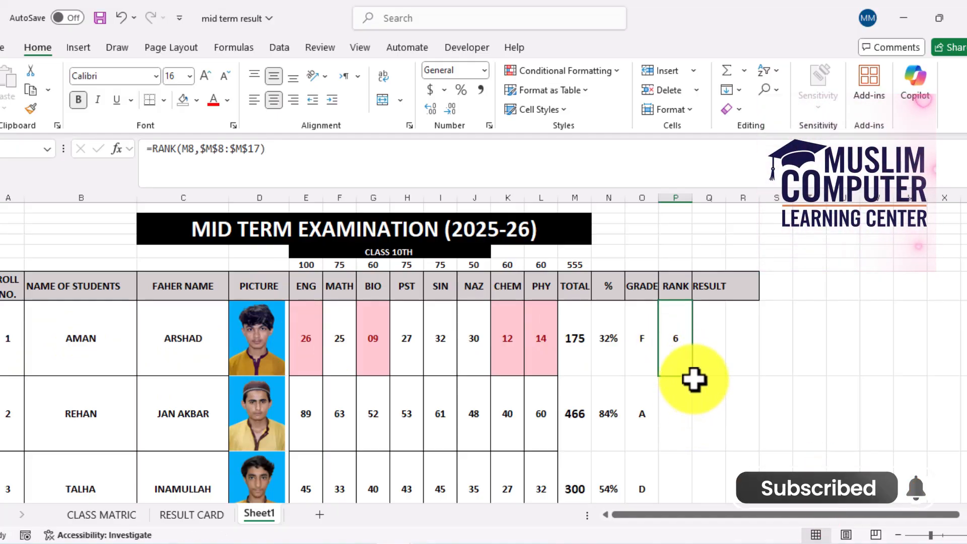
{"action": "left_click_drag", "start_coordinate": [694, 378], "coordinate": [682, 346]}
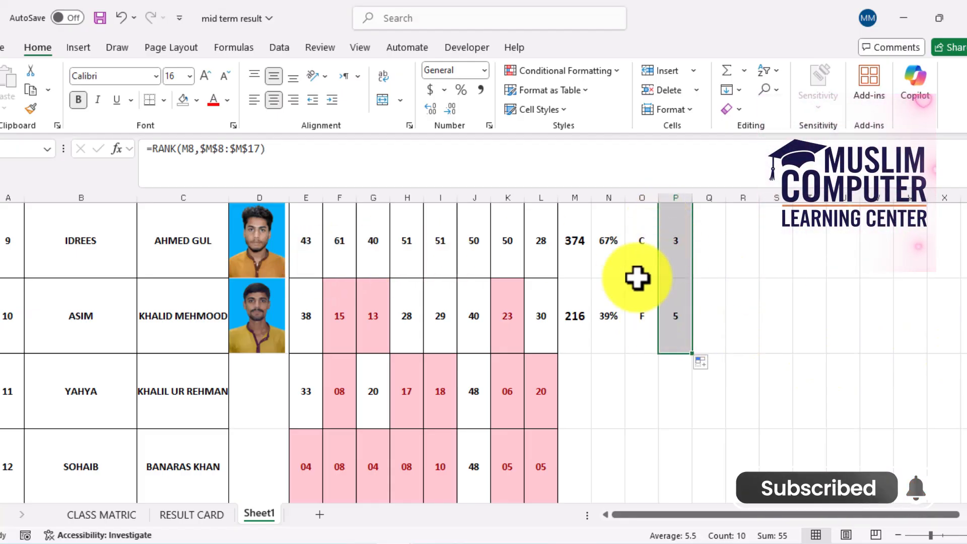
{"action": "scroll", "coordinate": [958, 335], "scroll_direction": "up", "scroll_amount": 1}
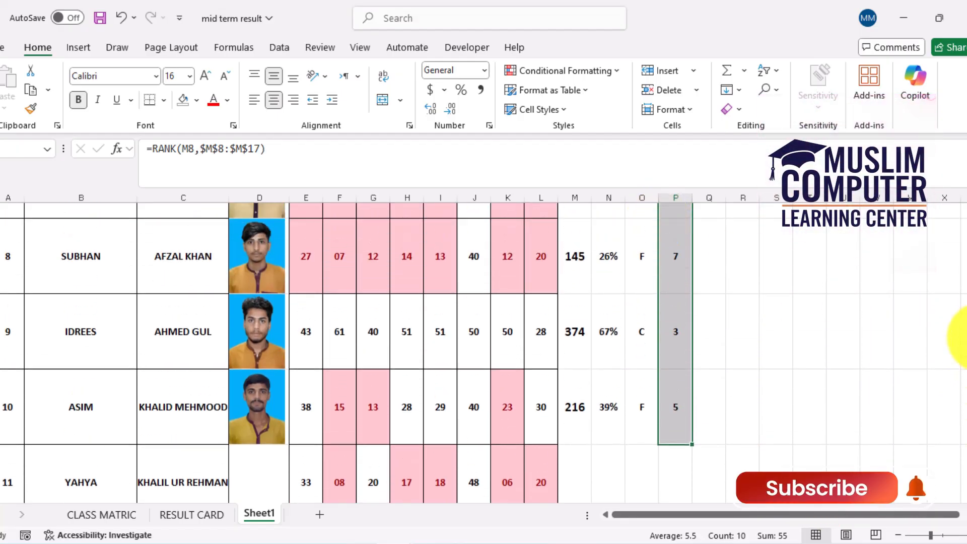
{"action": "scroll", "coordinate": [957, 335], "scroll_direction": "up", "scroll_amount": 4}
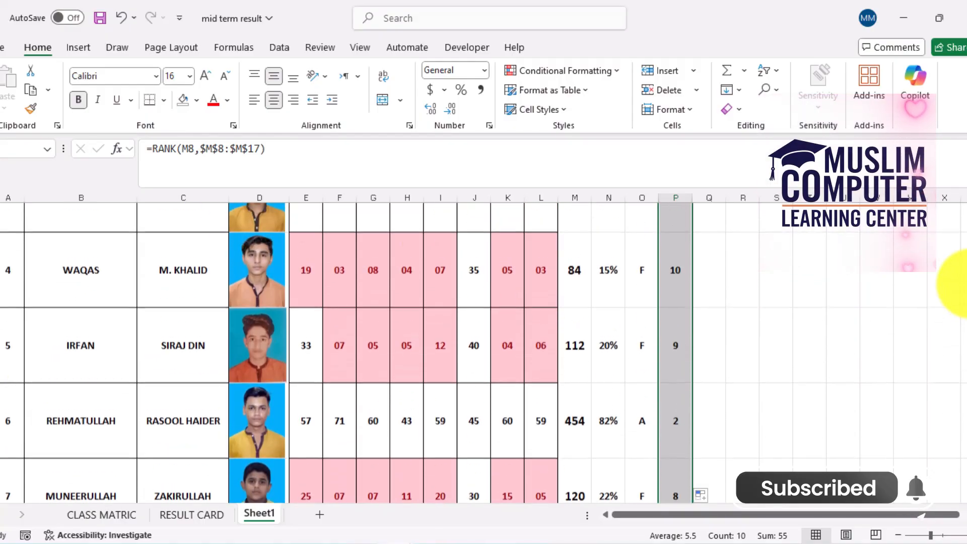
{"action": "scroll", "coordinate": [962, 272], "scroll_direction": "up", "scroll_amount": 4}
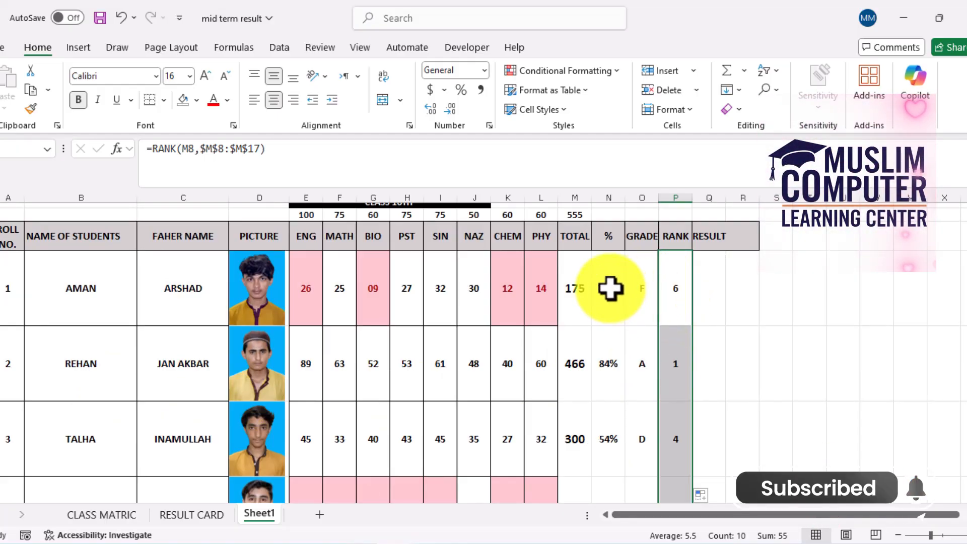
{"action": "left_click", "coordinate": [574, 285]}
{"action": "left_click", "coordinate": [611, 285]}
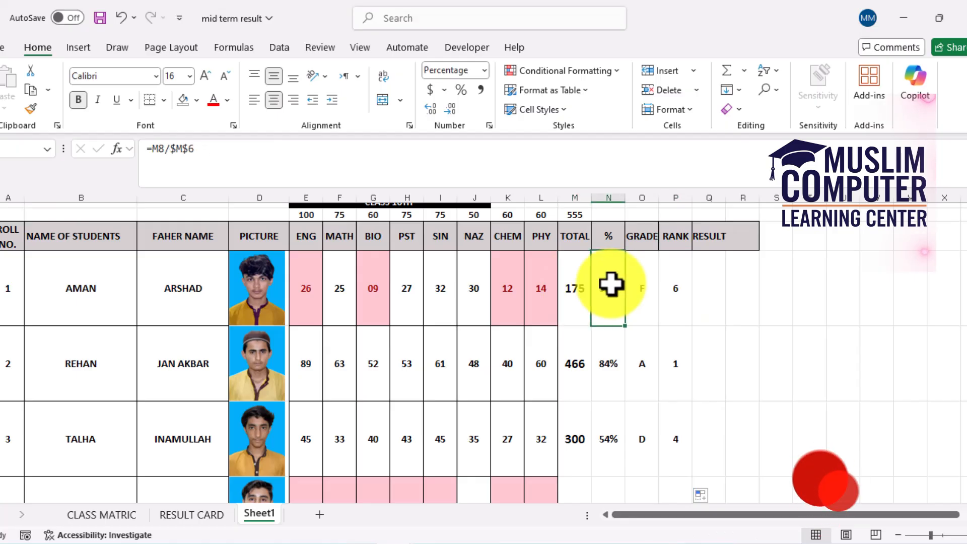
{"action": "left_click", "coordinate": [649, 287]}
{"action": "left_click", "coordinate": [676, 287]}
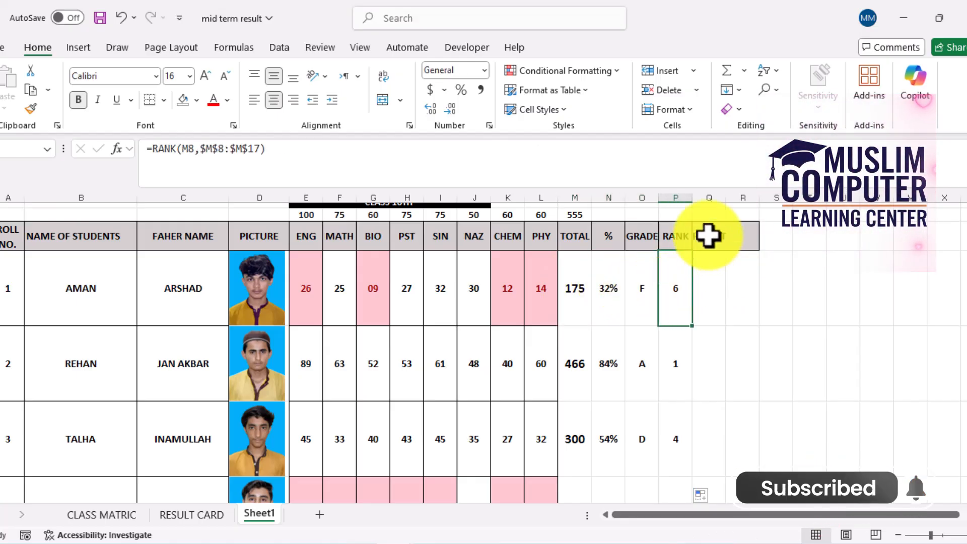
Widen the RESULT column Q and begin an IFS formula in Q8 for the first student's result
{"action": "left_click_drag", "start_coordinate": [727, 194], "coordinate": [759, 196]}
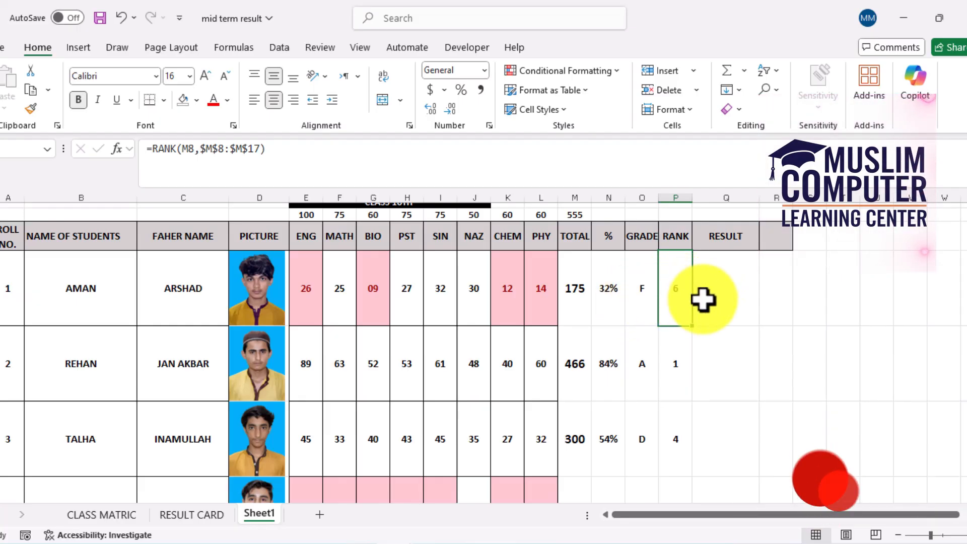
{"action": "left_click", "coordinate": [717, 300]}
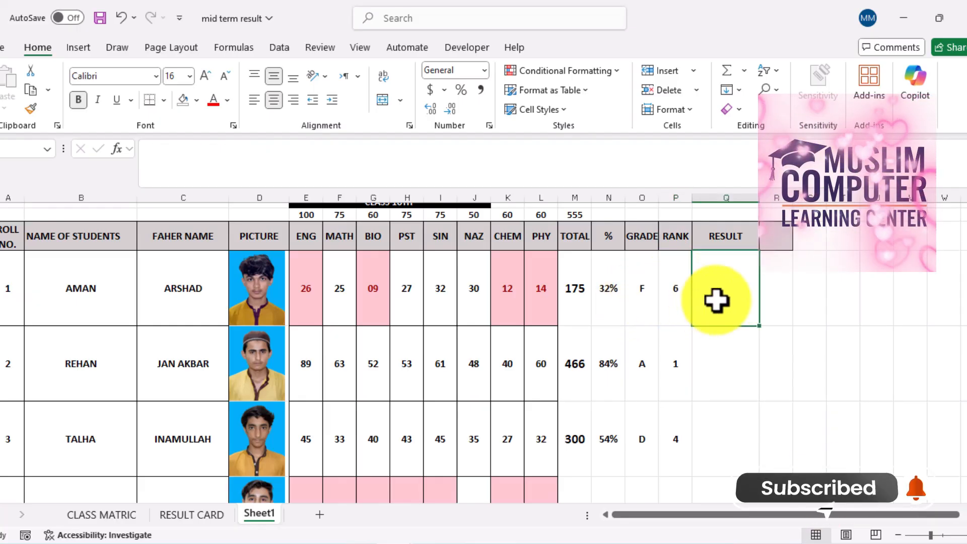
{"action": "type", "text": "="}
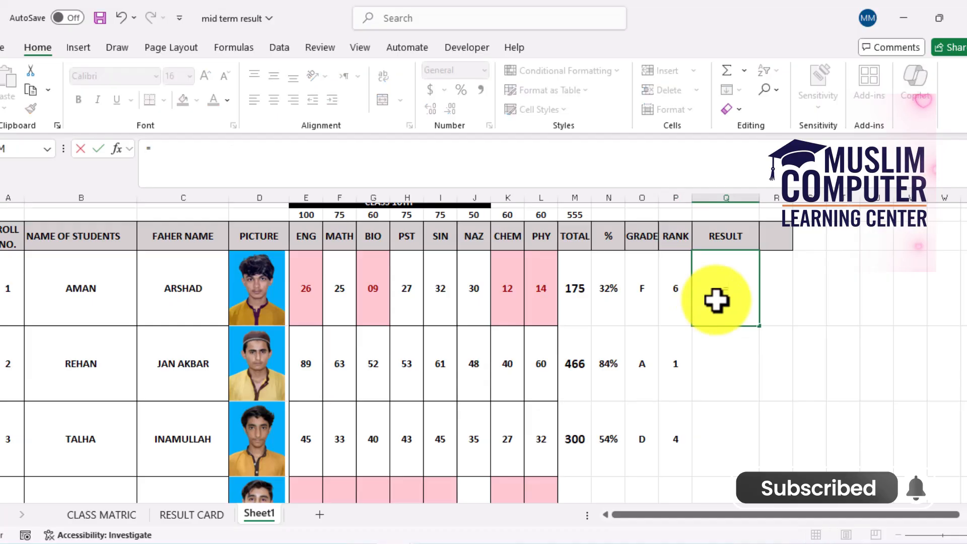
{"action": "type", "text": "IFS"}
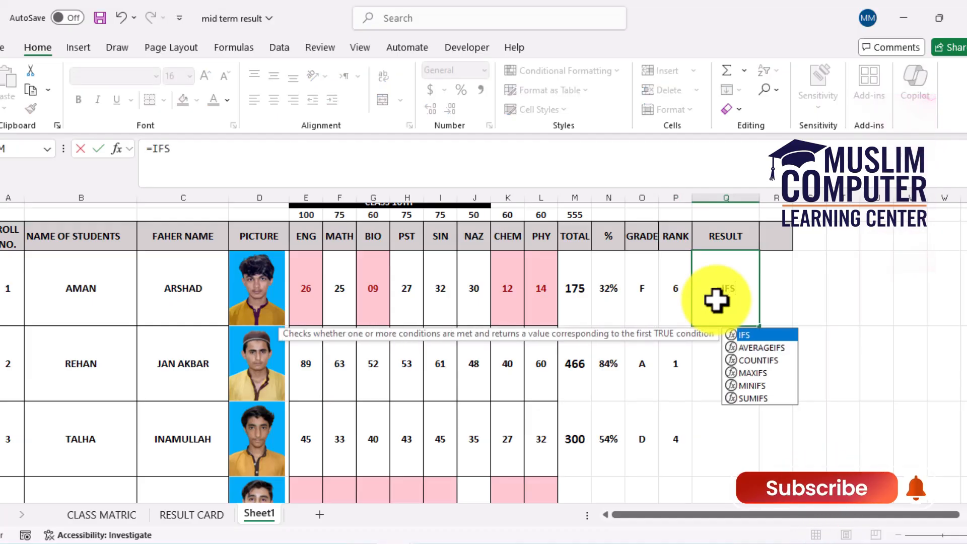
{"action": "type", "text": "("}
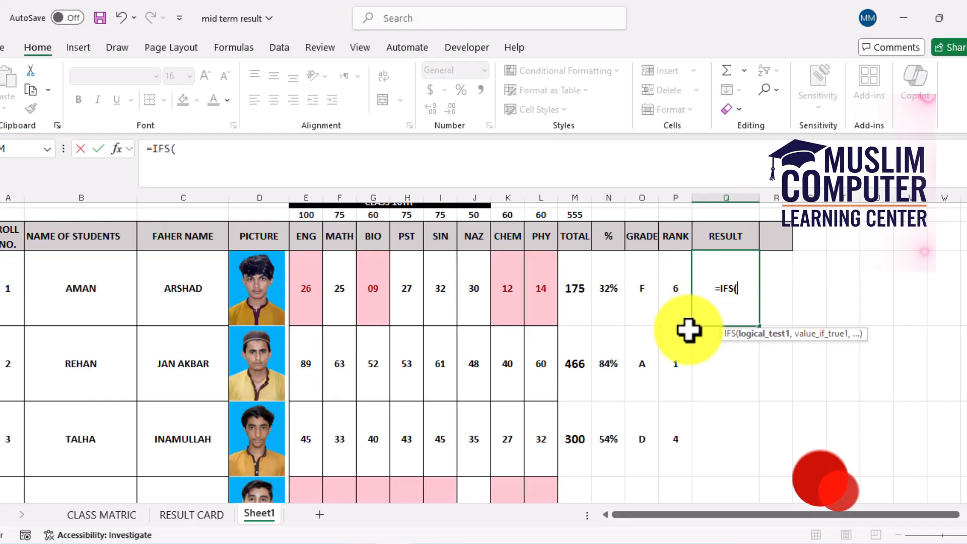
Add the first IFS condition P8=1 returning "IST POSITION" to the RESULT formula
{"action": "left_click", "coordinate": [676, 299]}
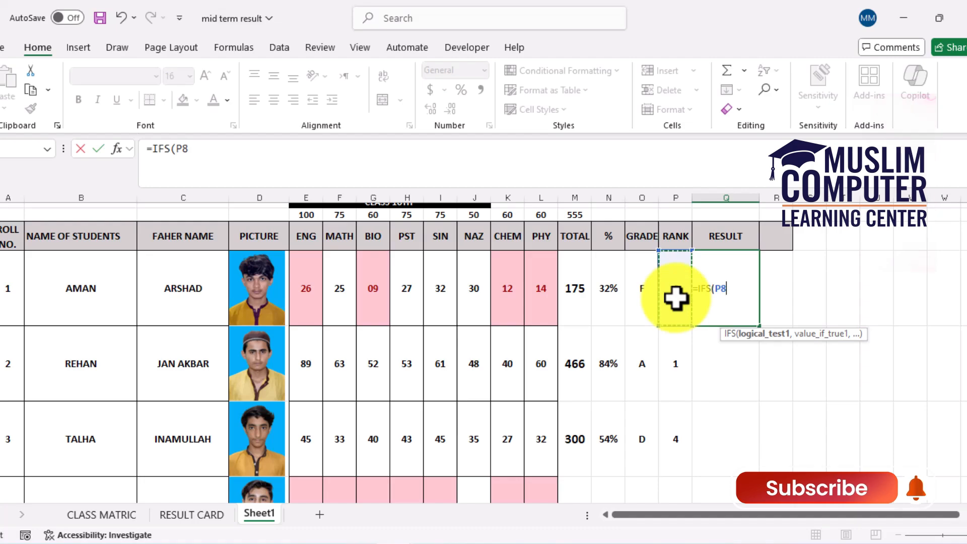
{"action": "type", "text": "=1"}
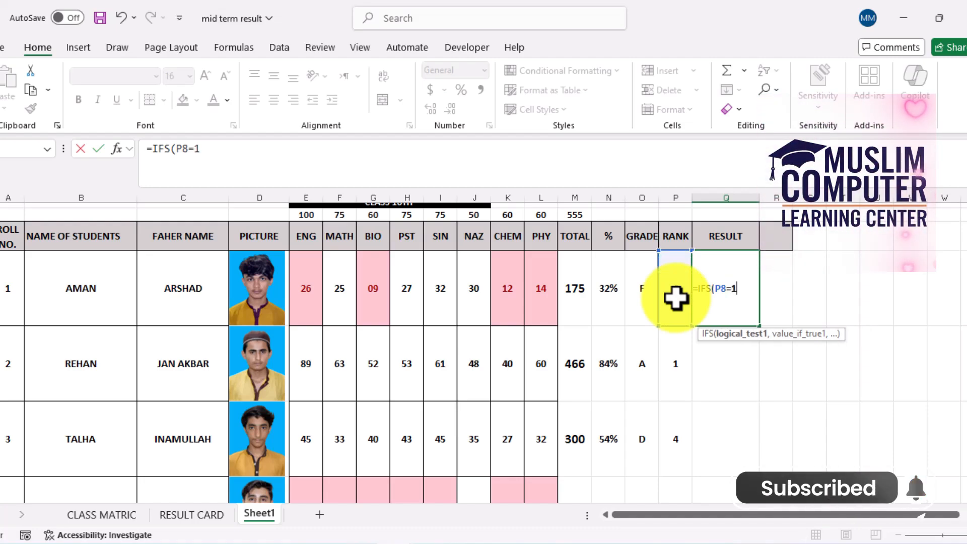
{"action": "type", "text": ","}
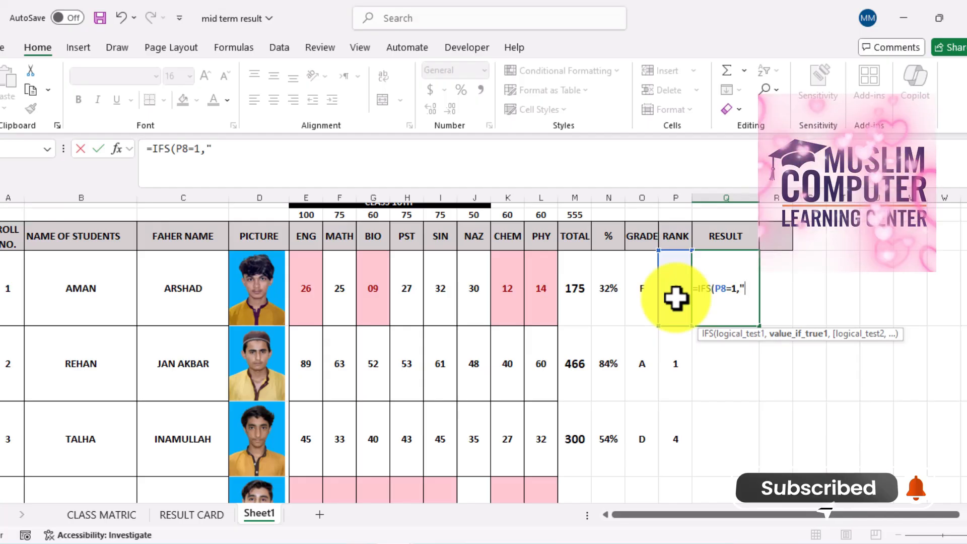
{"action": "type", "text": "\""}
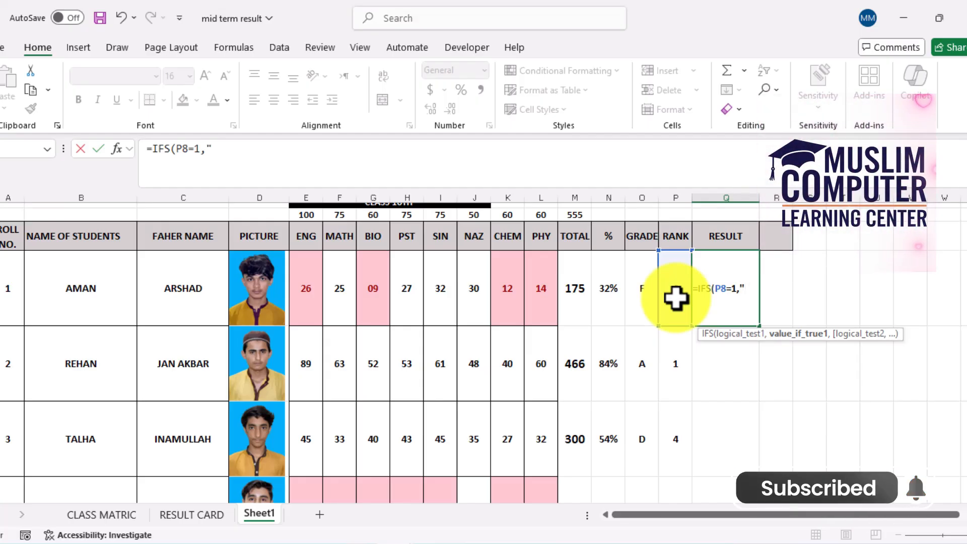
{"action": "type", "text": "IST"}
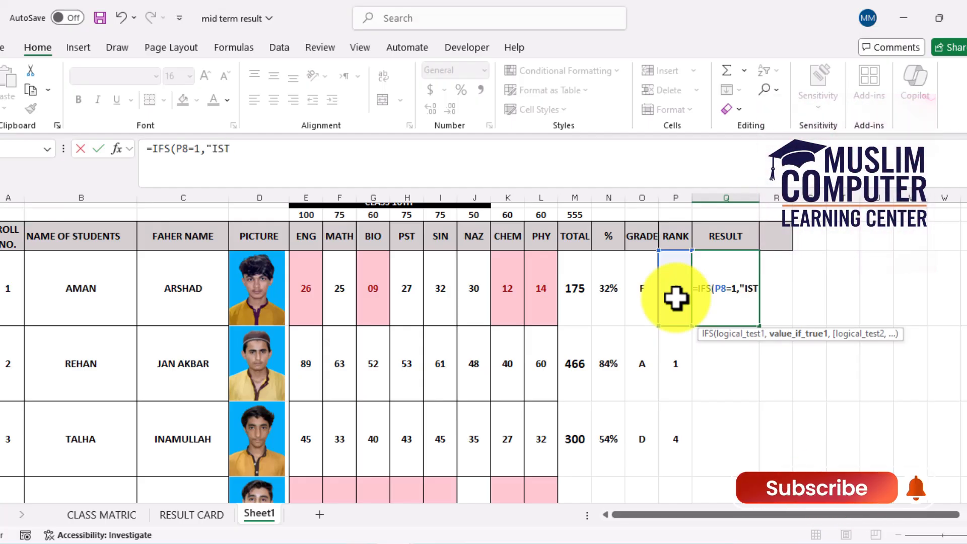
{"action": "type", "text": " PO"}
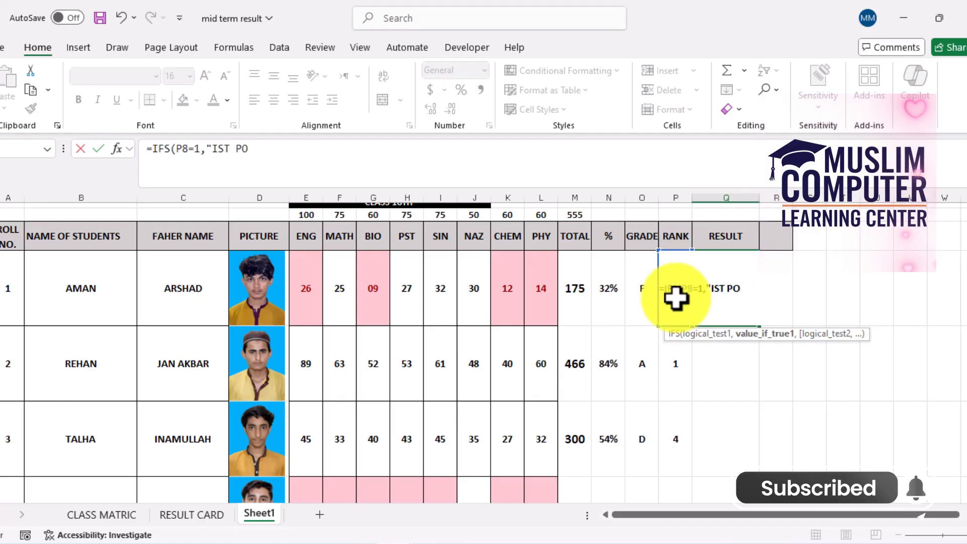
{"action": "type", "text": "SITI"}
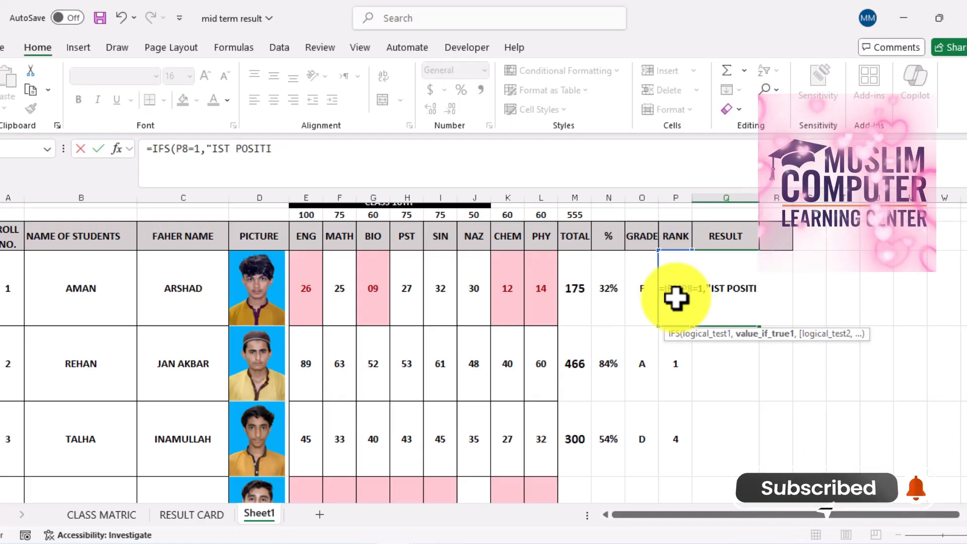
{"action": "type", "text": "ION"}
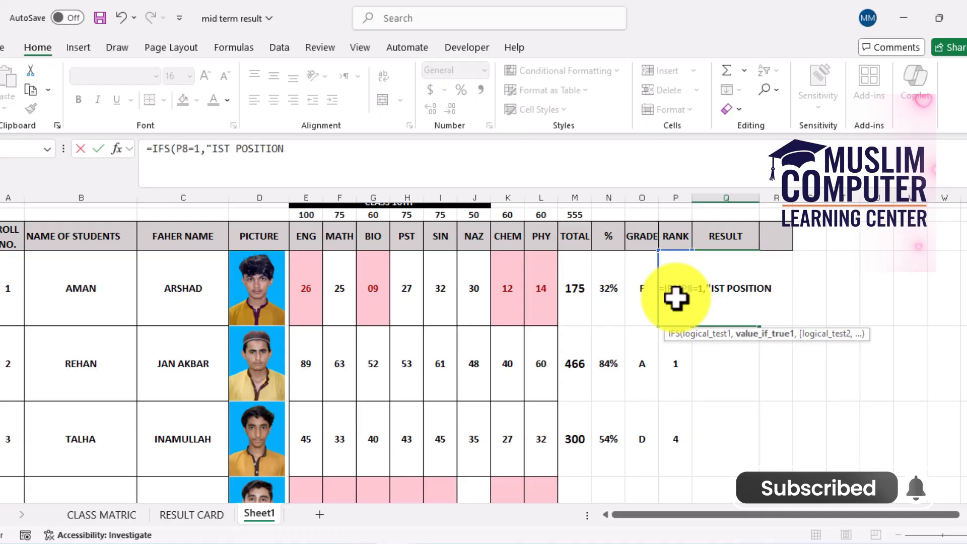
{"action": "type", "text": "ON\","}
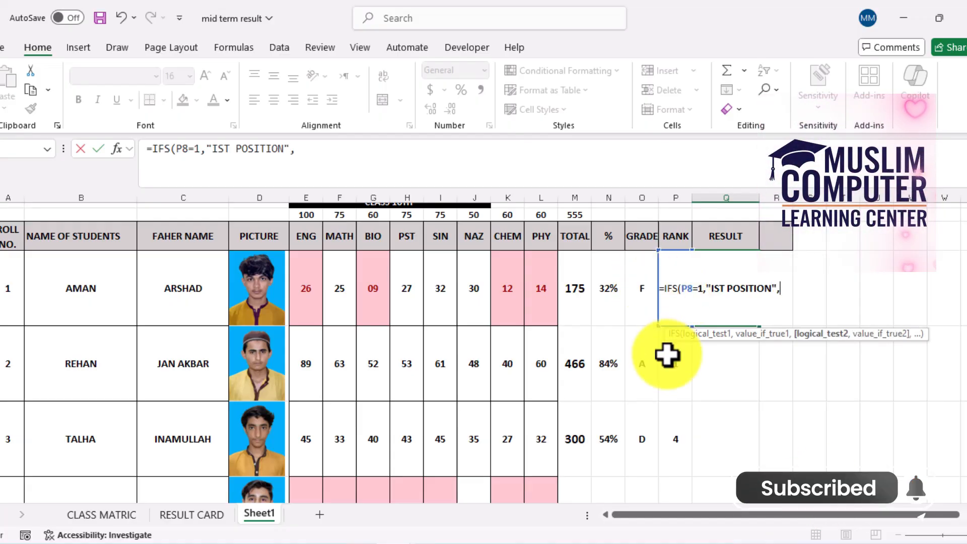
Add the second IFS condition P8=2 returning "2ND POSITION" to the RESULT formula
{"action": "left_click", "coordinate": [669, 362]}
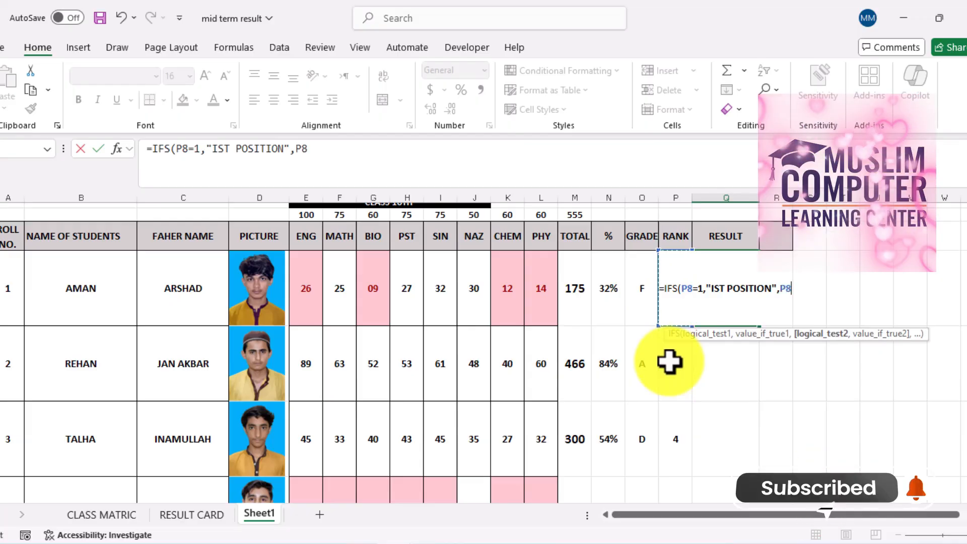
{"action": "type", "text": "="}
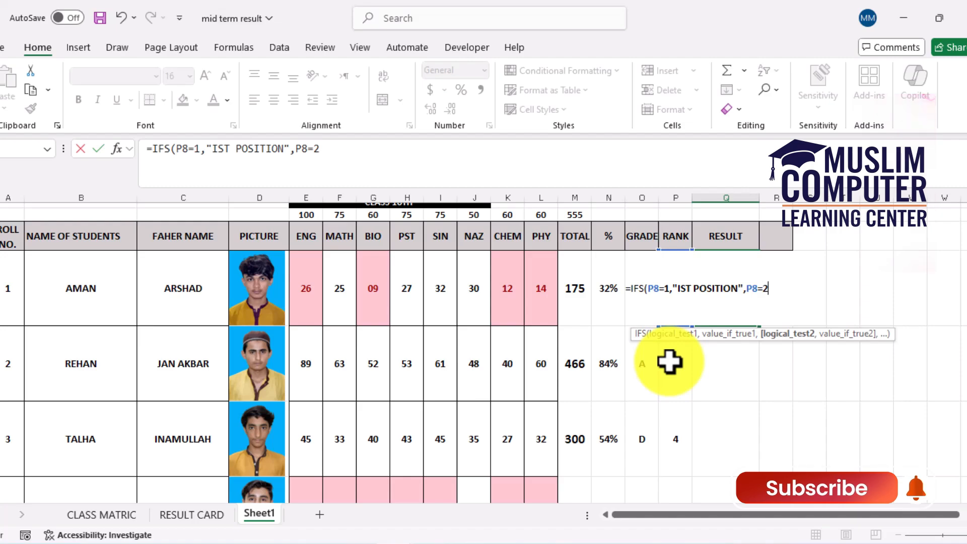
{"action": "type", "text": "2,\""}
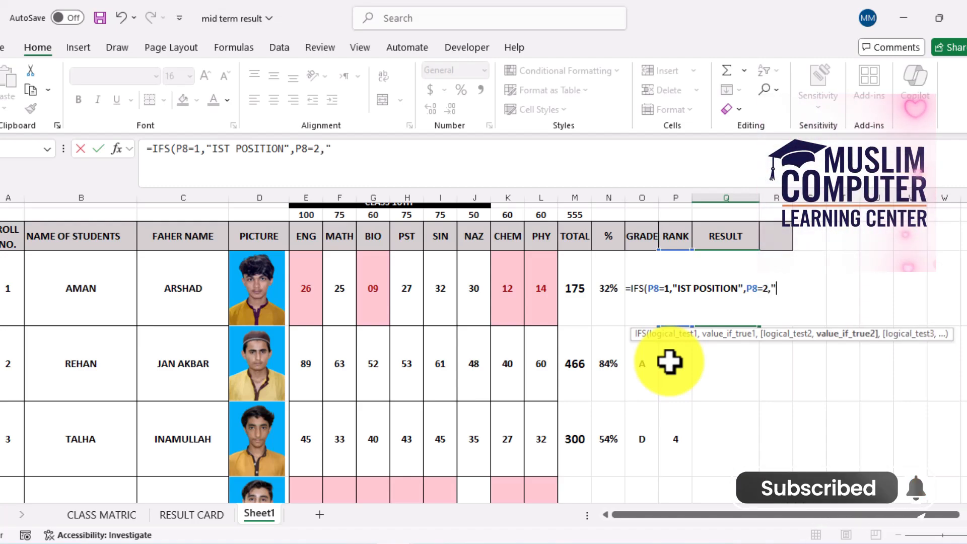
{"action": "type", "text": "2ND"}
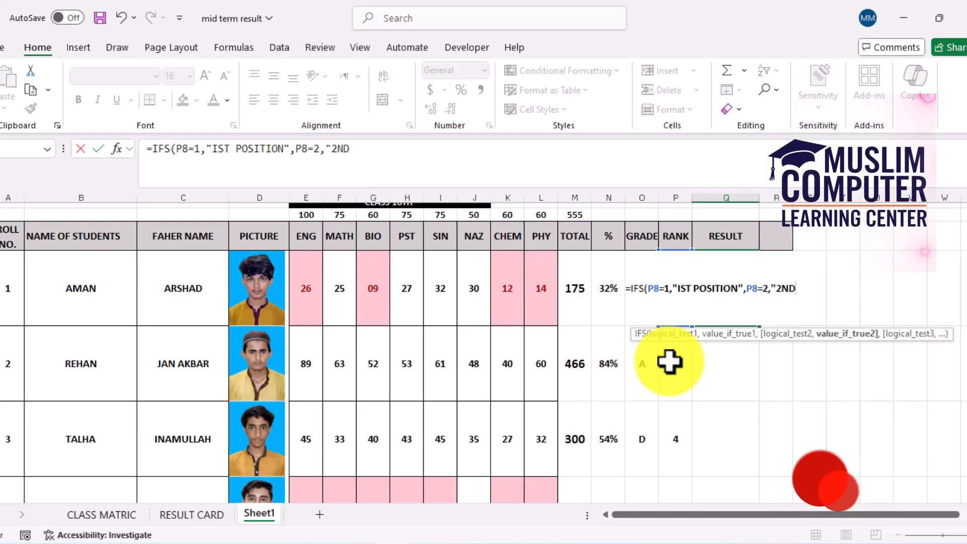
{"action": "type", "text": " POSITION\""}
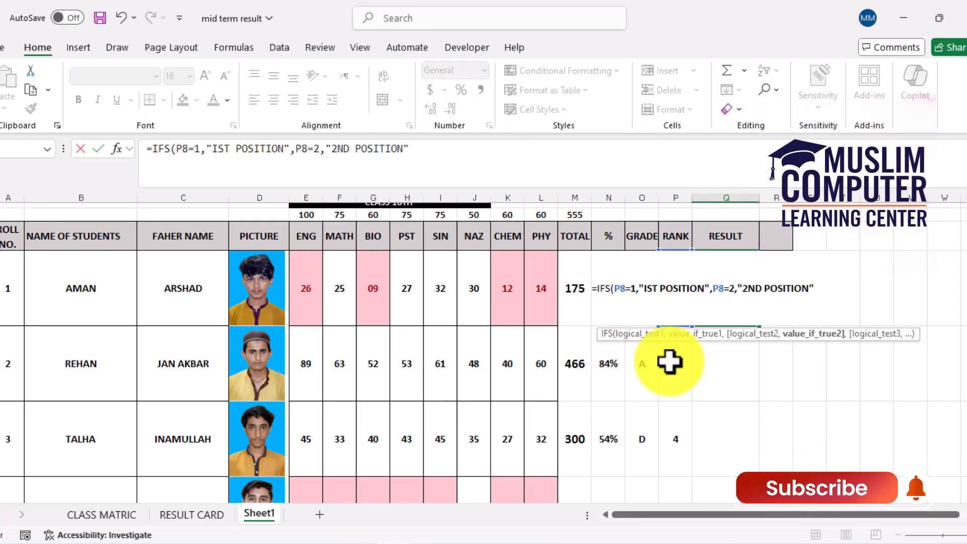
{"action": "type", "text": ","}
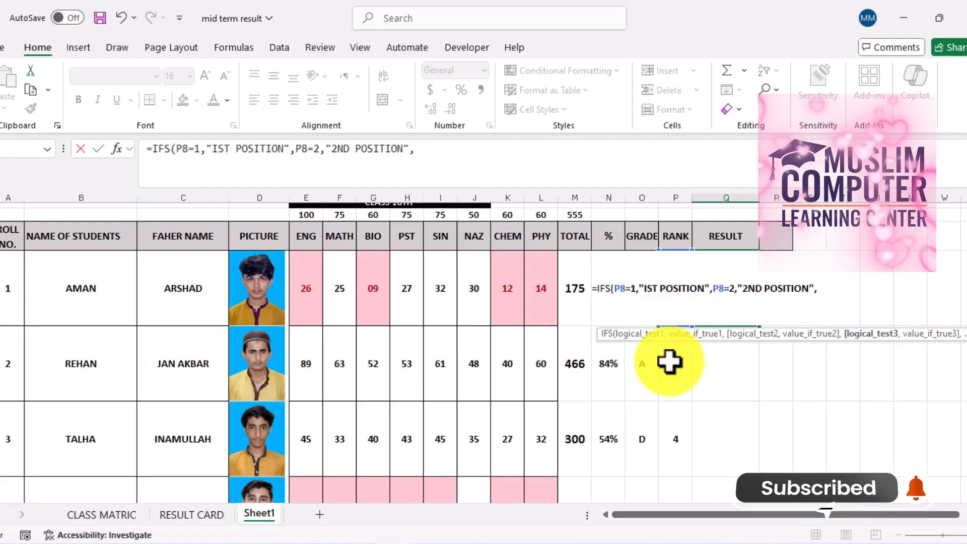
{"action": "type", "text": "P8=3"}
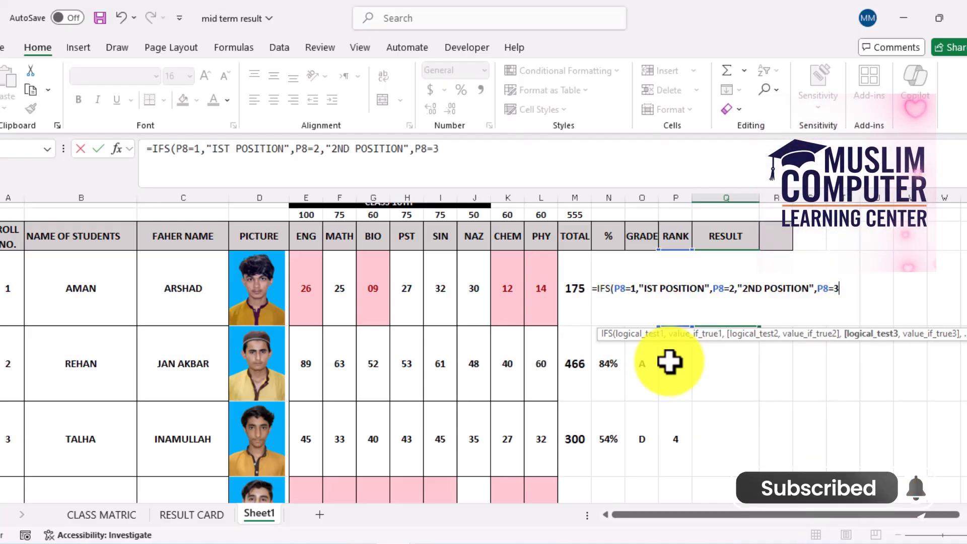
Add the third IFS condition P8=3 returning "3RD POSITION" to the RESULT formula
{"action": "type", "text": ","}
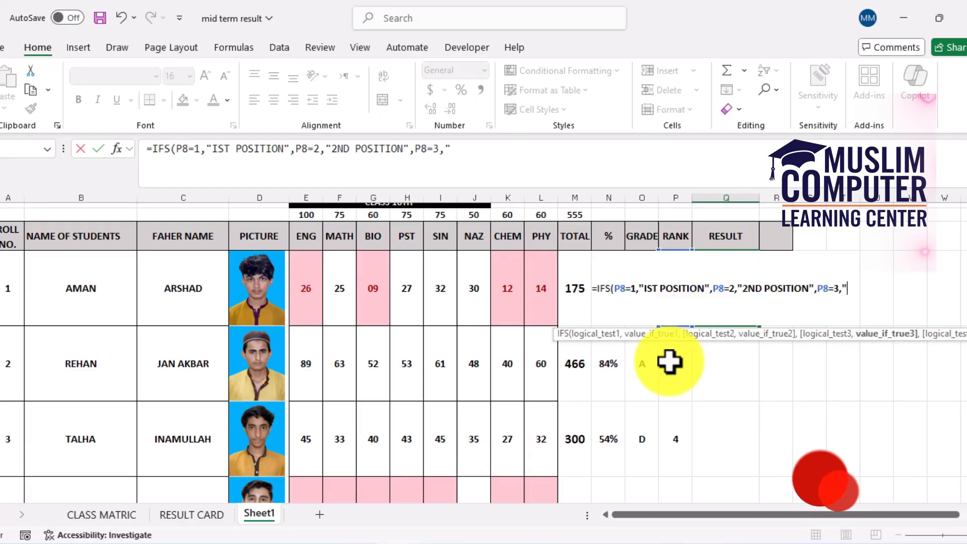
{"action": "type", "text": "\"3RD"}
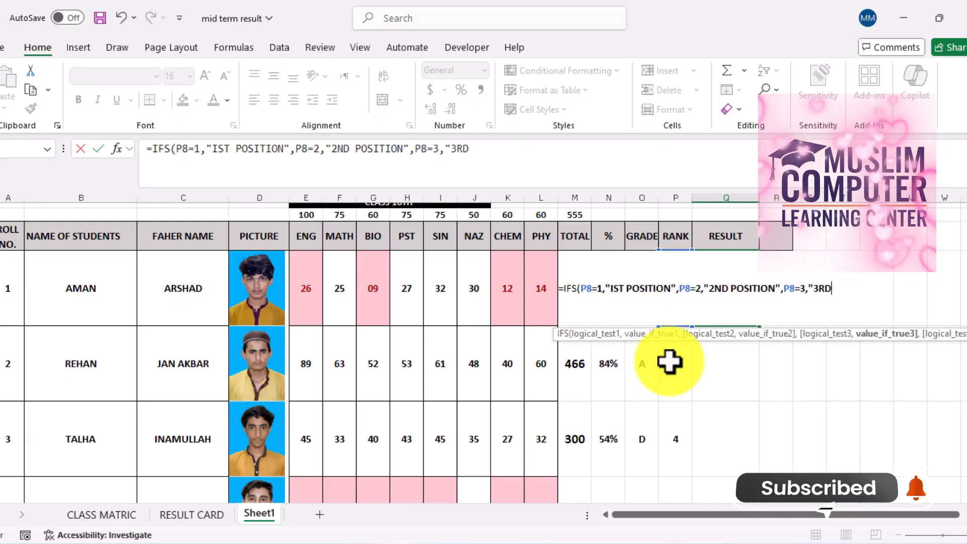
{"action": "type", "text": " POS"}
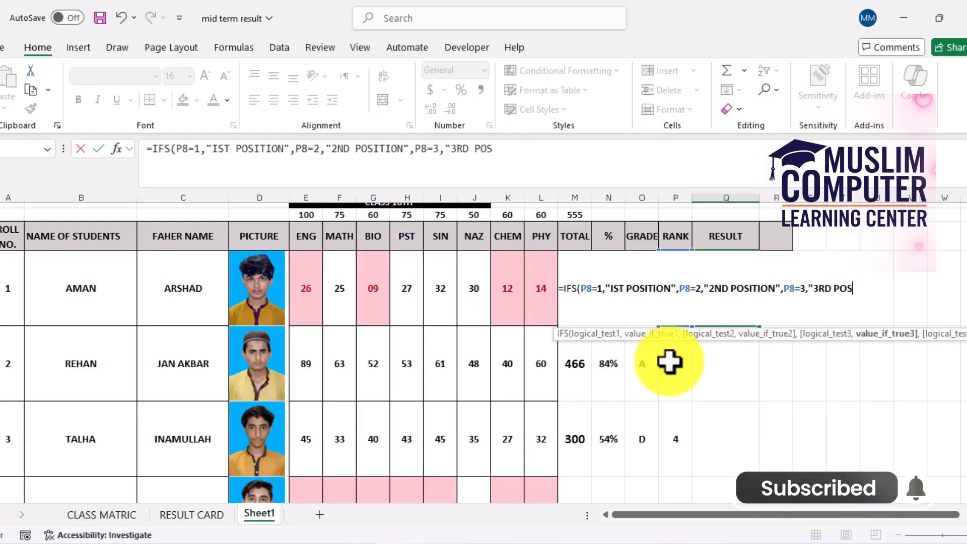
{"action": "type", "text": "ITION"}
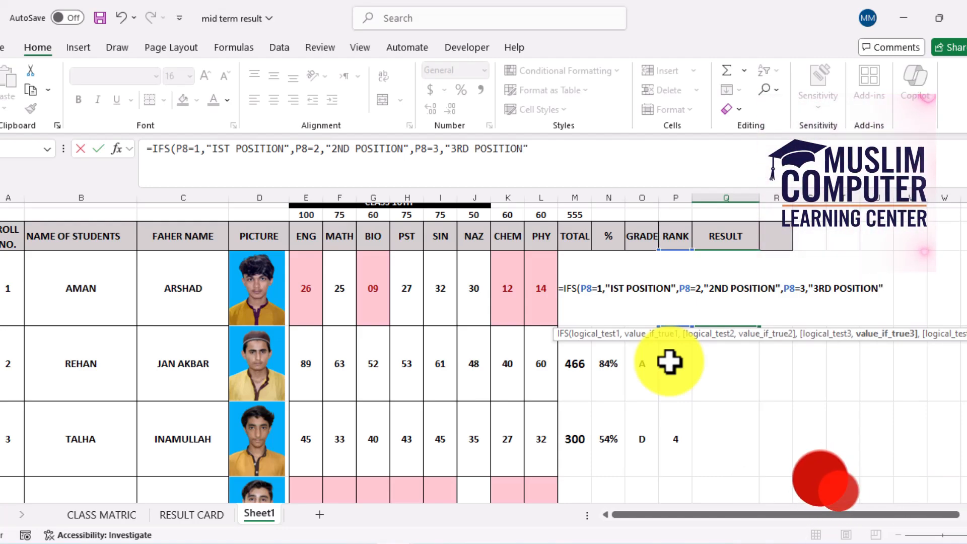
Add the fourth IFS condition P8>3 returning "----" and complete the RESULT formula in Q8
{"action": "type", "text": ","}
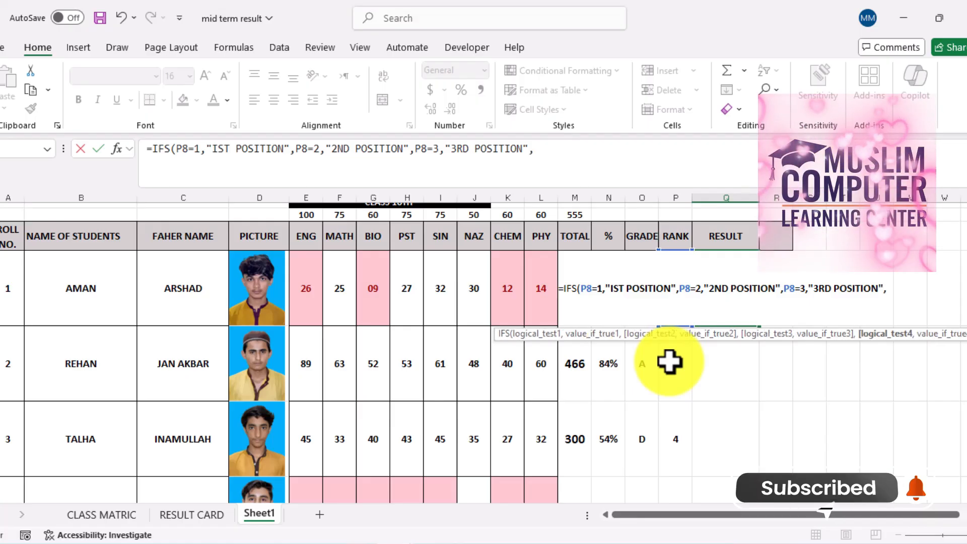
{"action": "type", "text": "P"}
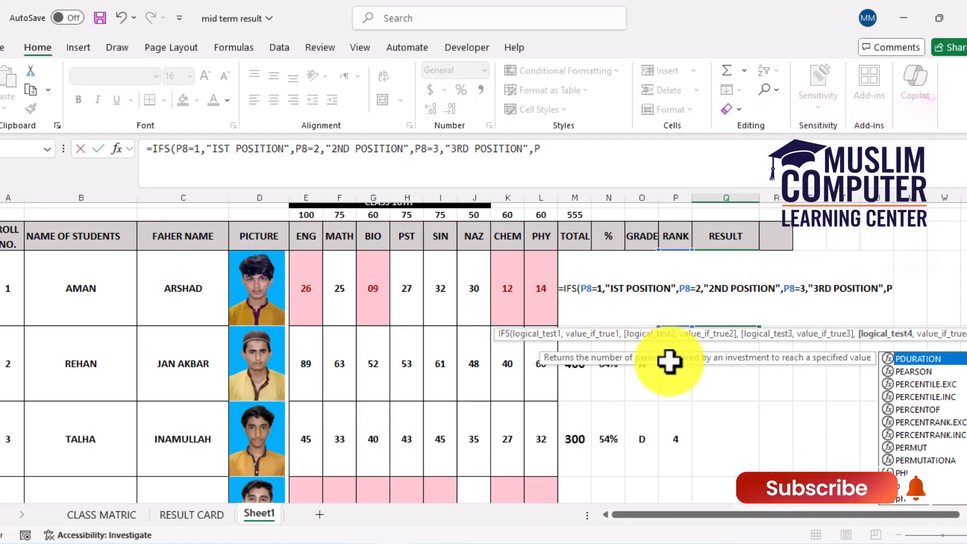
{"action": "type", "text": "8"}
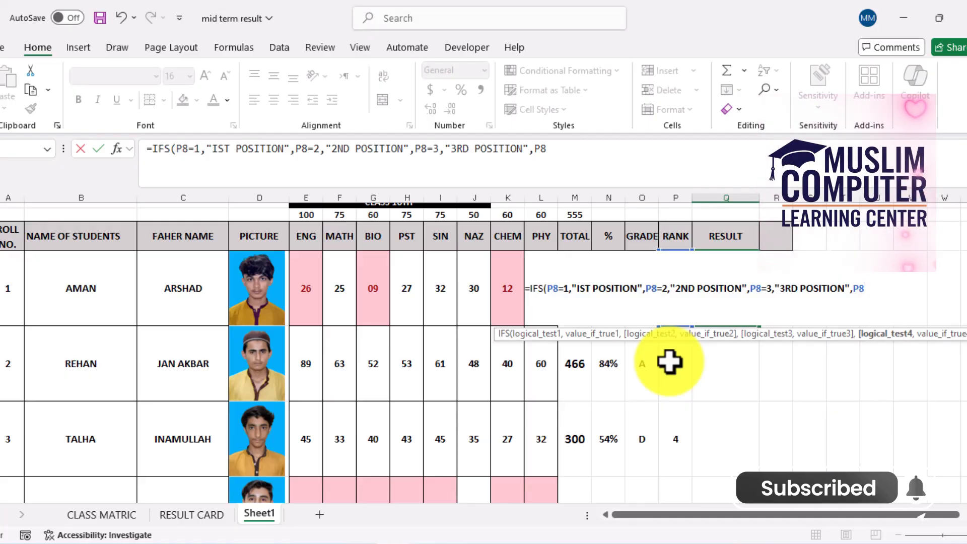
{"action": "type", "text": ">"}
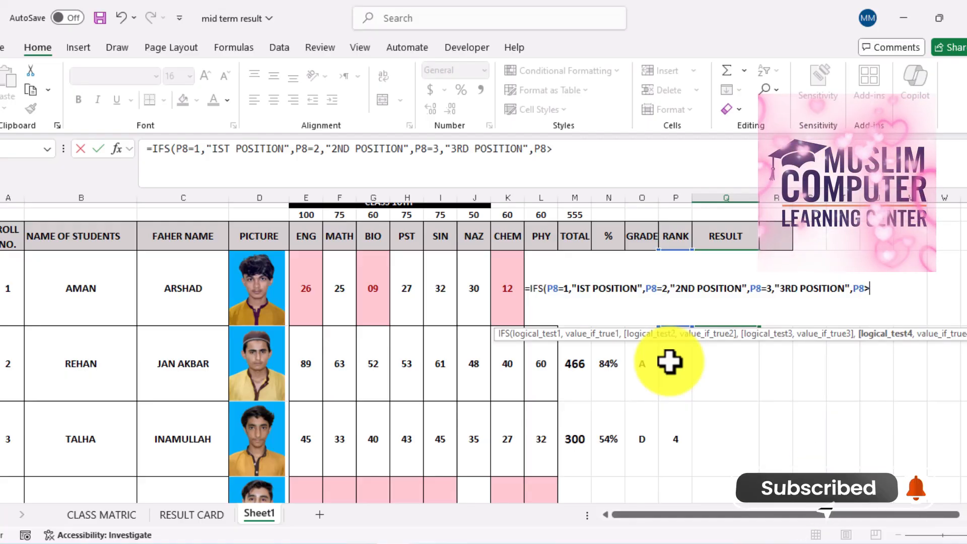
{"action": "type", "text": "3"}
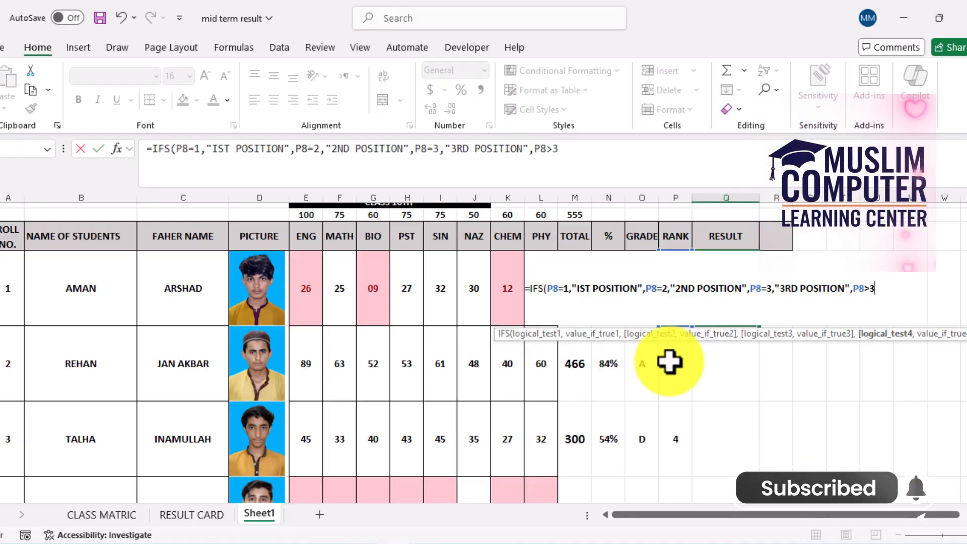
{"action": "type", "text": ",\""}
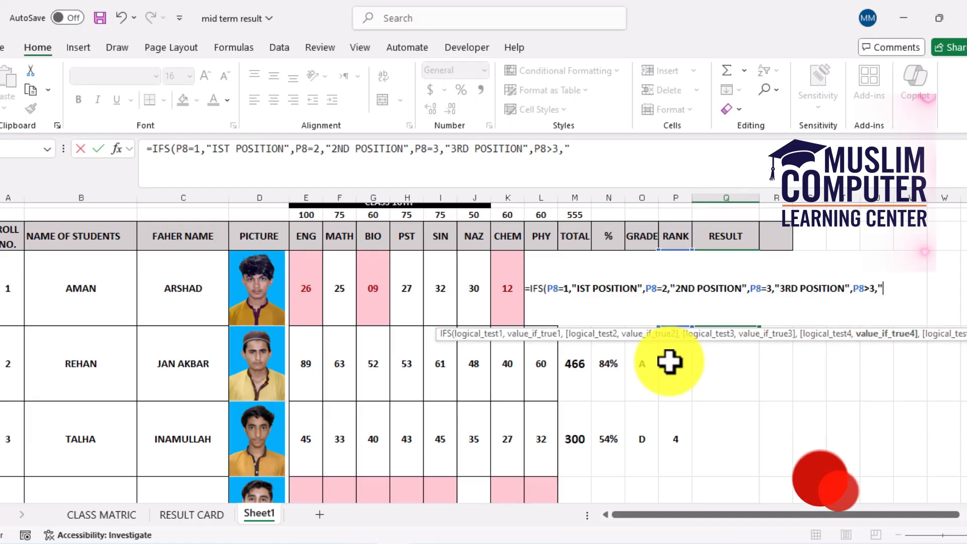
{"action": "type", "text": "----"}
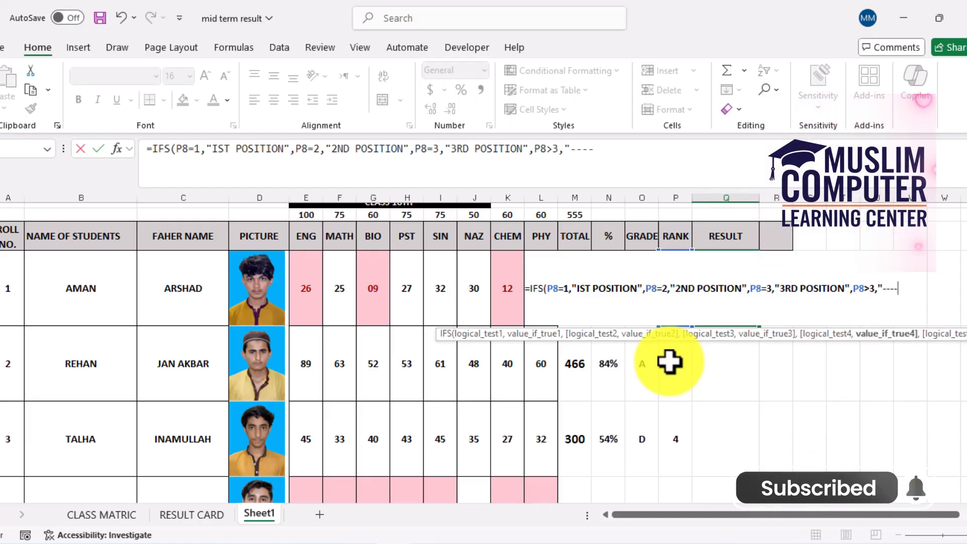
{"action": "type", "text": "\""}
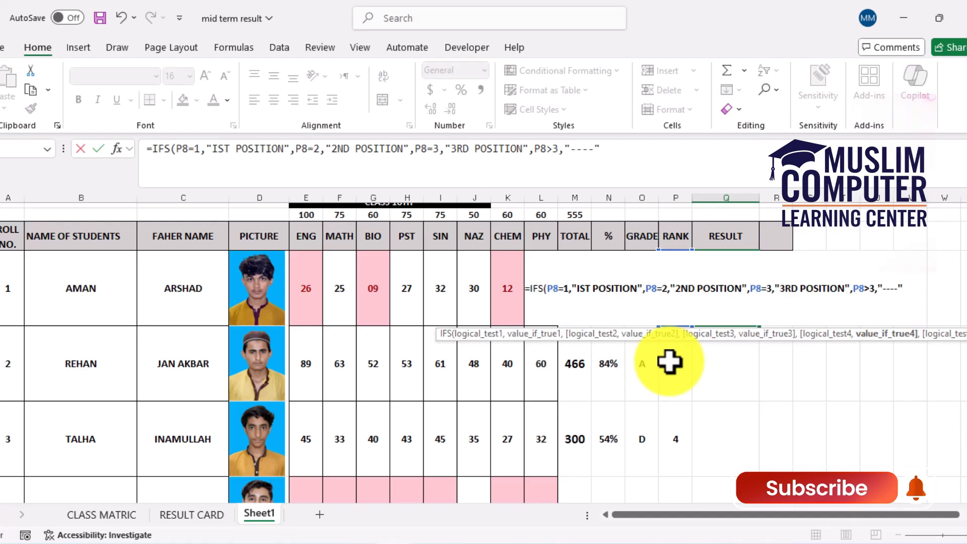
{"action": "type", "text": ")"}
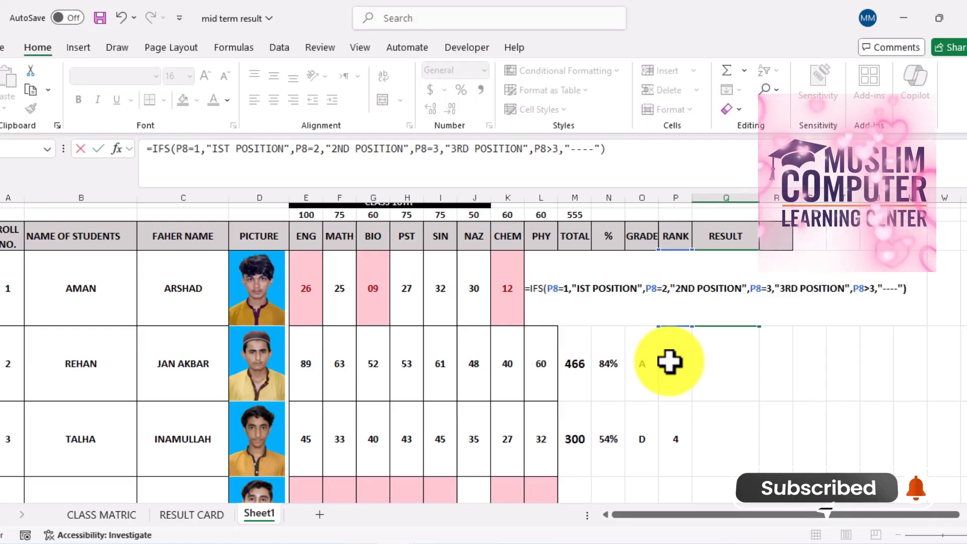
{"action": "key", "text": "Return"}
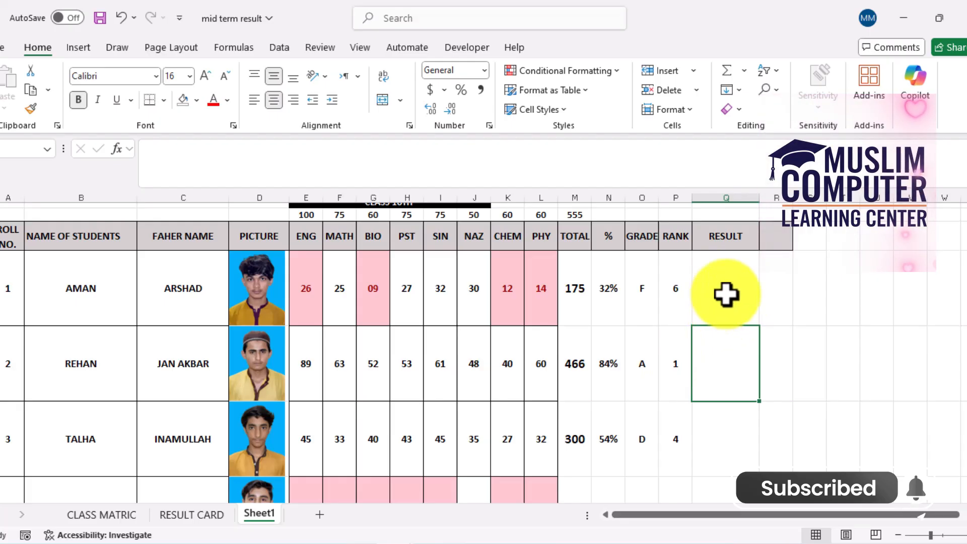
Fill the RESULT formula from Q8 down through the row of roll number 10 and review the filled results
{"action": "left_click", "coordinate": [731, 284]}
{"action": "left_click_drag", "start_coordinate": [760, 326], "coordinate": [756, 418]}
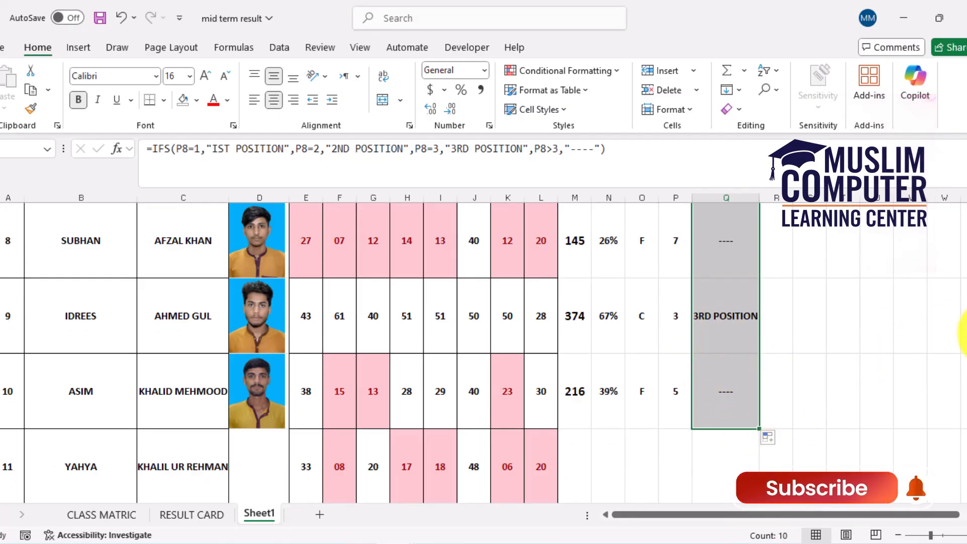
{"action": "scroll", "coordinate": [963, 341], "scroll_direction": "up", "scroll_amount": 2}
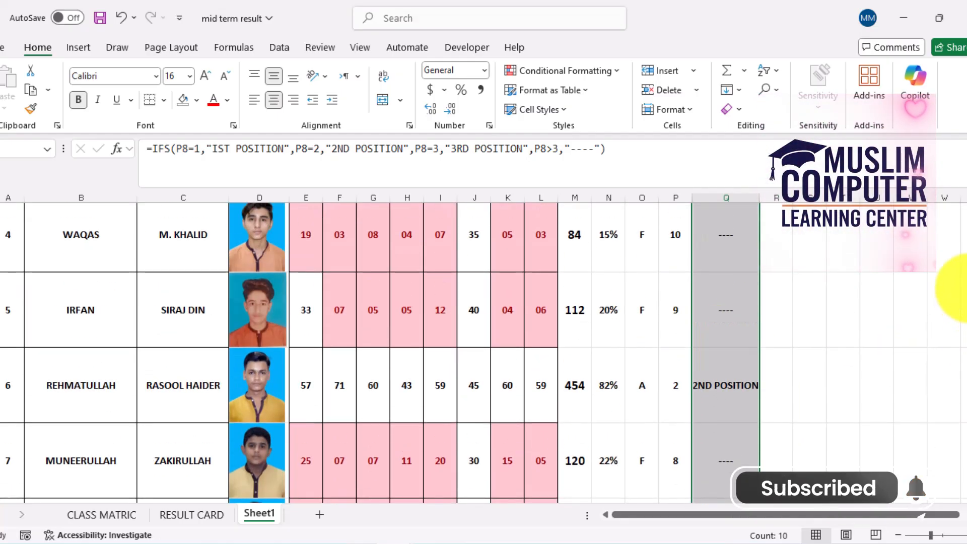
{"action": "scroll", "coordinate": [960, 288], "scroll_direction": "up", "scroll_amount": 3}
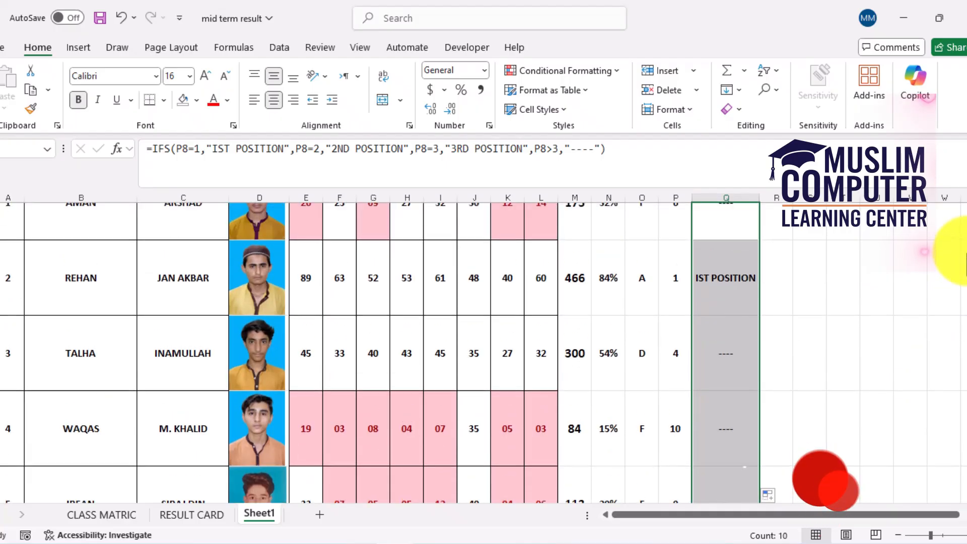
{"action": "scroll", "coordinate": [965, 252], "scroll_direction": "up", "scroll_amount": 1}
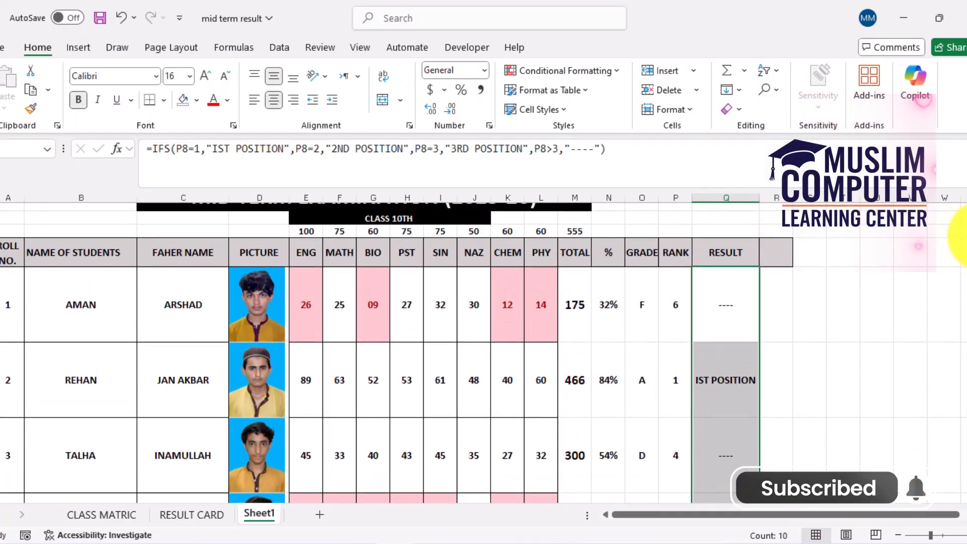
{"action": "scroll", "coordinate": [960, 234], "scroll_direction": "down", "scroll_amount": 4}
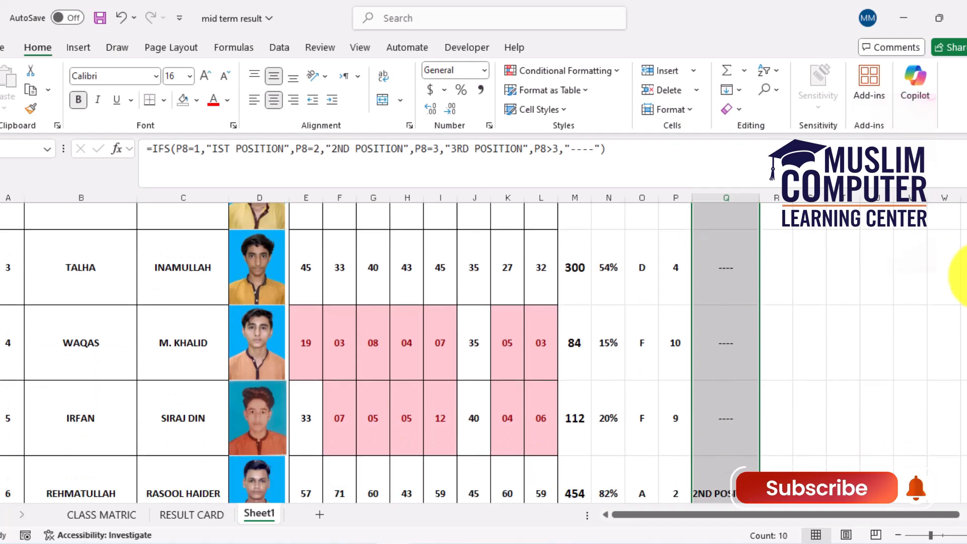
{"action": "scroll", "coordinate": [960, 274], "scroll_direction": "up", "scroll_amount": 4}
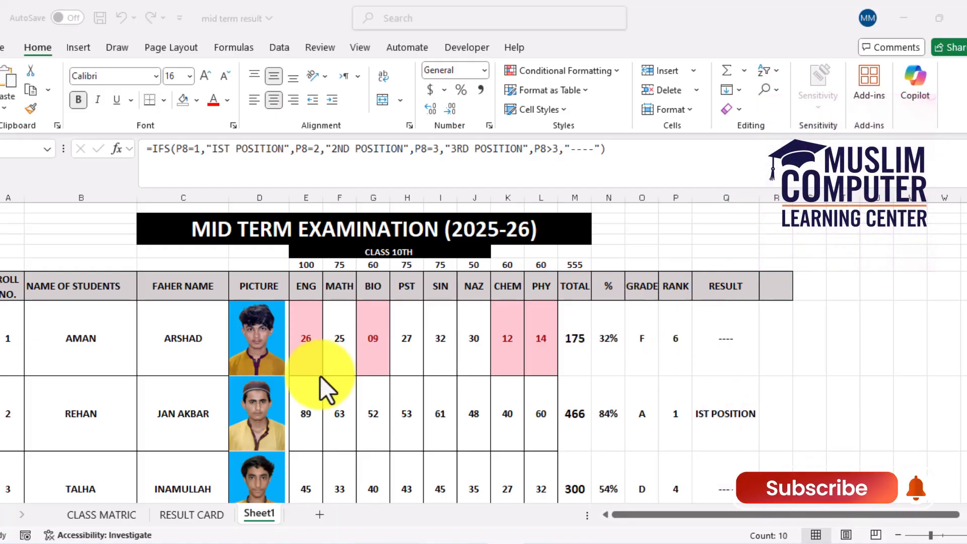
Switch to the RESULT CARD sheet and view the student details in the upper part of the report card
{"action": "left_click", "coordinate": [204, 513]}
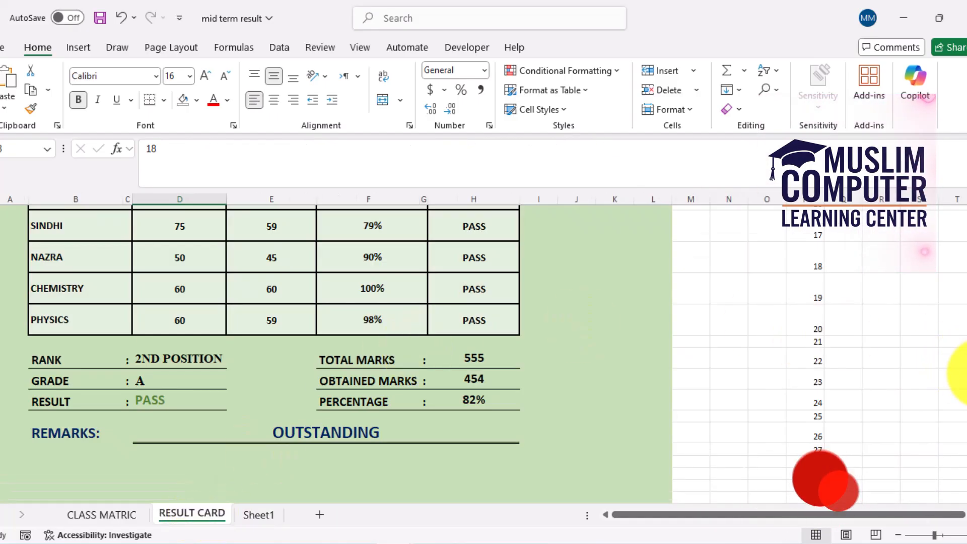
{"action": "scroll", "coordinate": [965, 373], "scroll_direction": "up", "scroll_amount": 5}
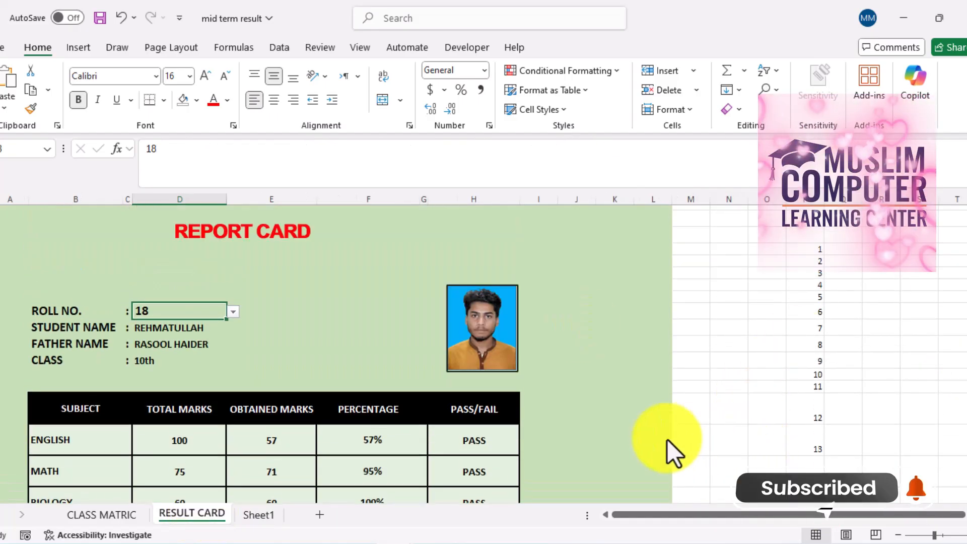